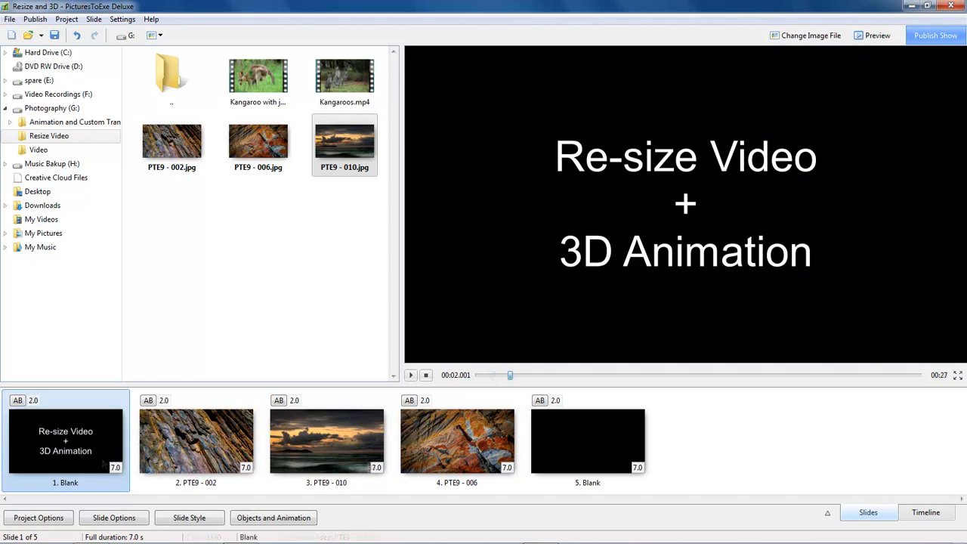
Review slides 2 to 4 and preview the two kangaroo videos in the Resize Video folder
left_click(201, 455)
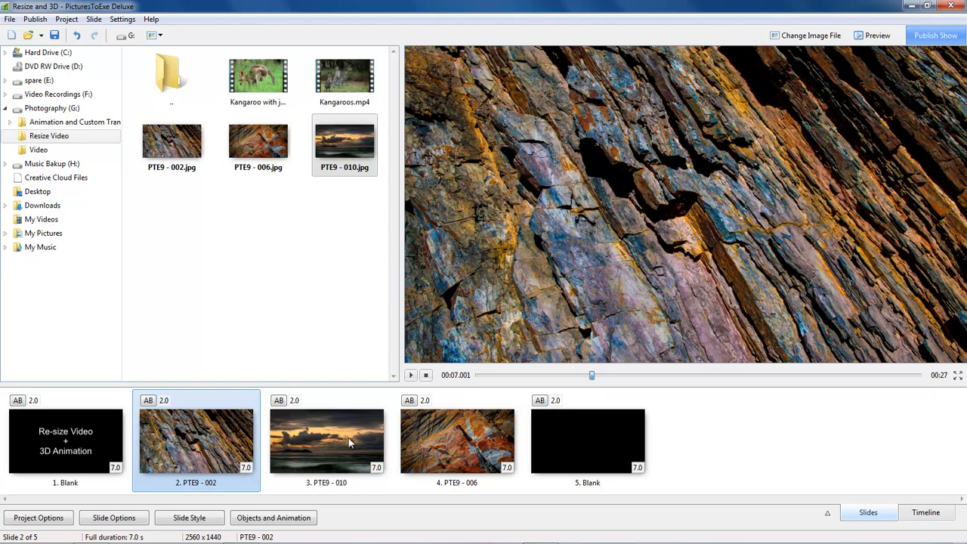
left_click(345, 438)
left_click(446, 448)
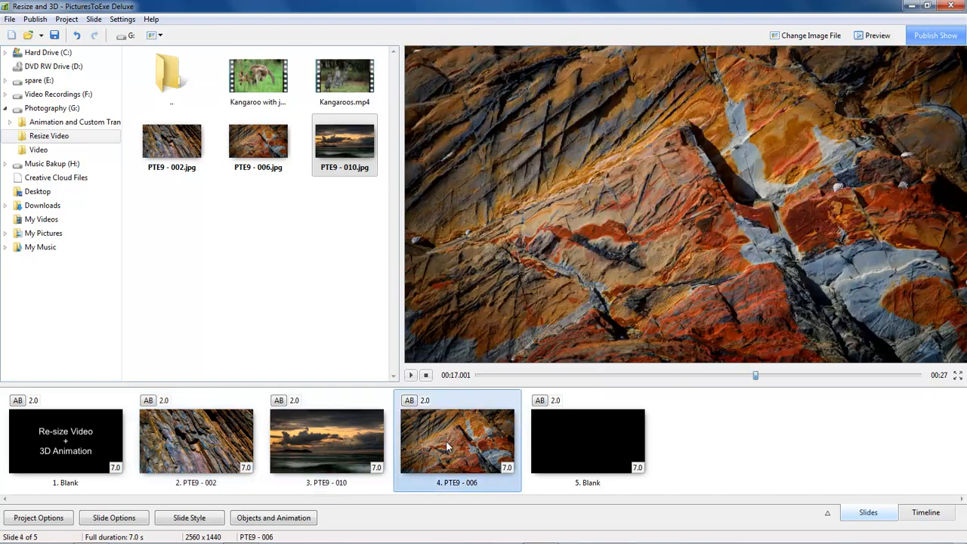
left_click(322, 443)
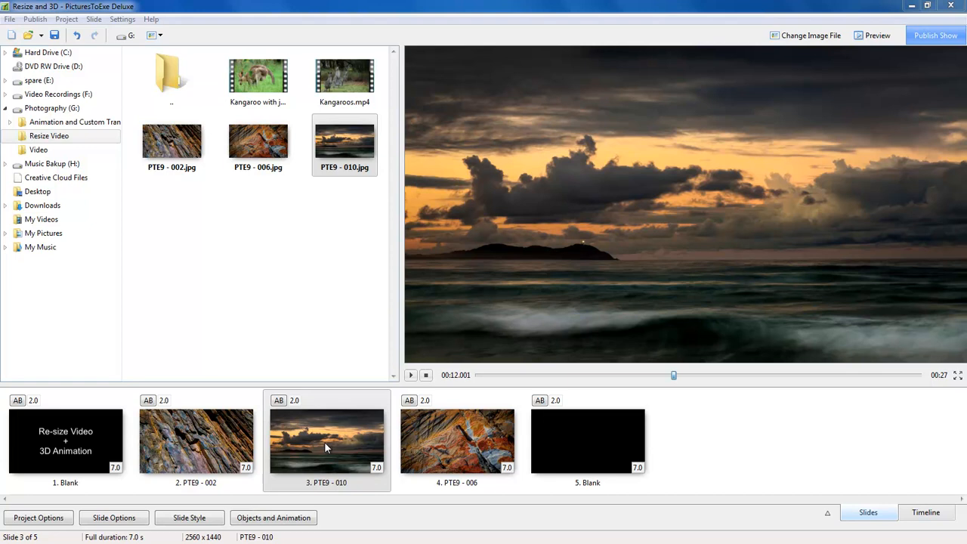
left_click(325, 445)
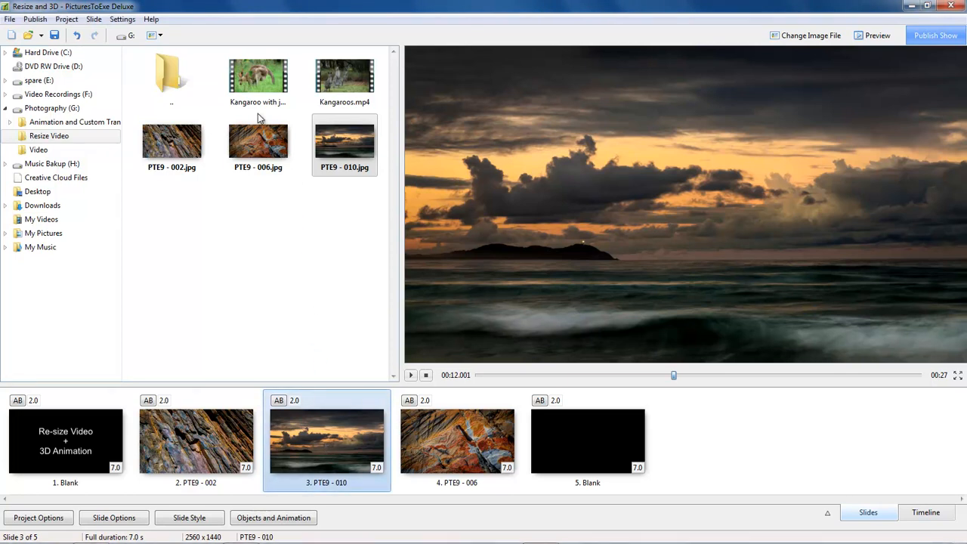
left_click(257, 80)
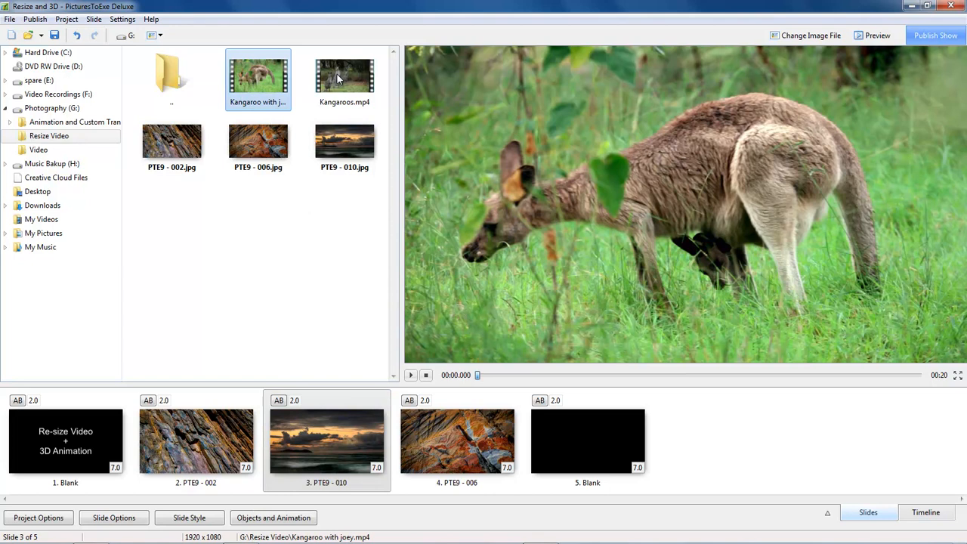
left_click(337, 77)
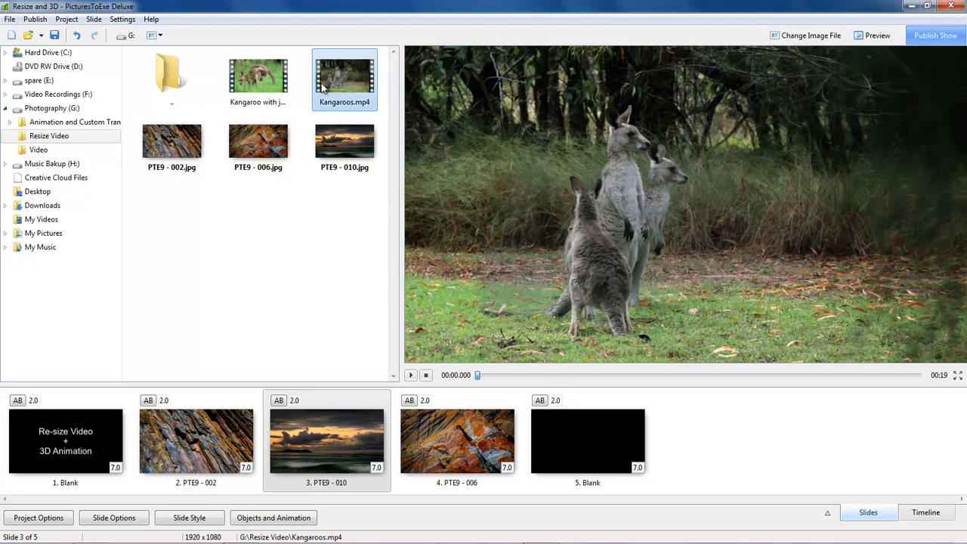
left_click(260, 78)
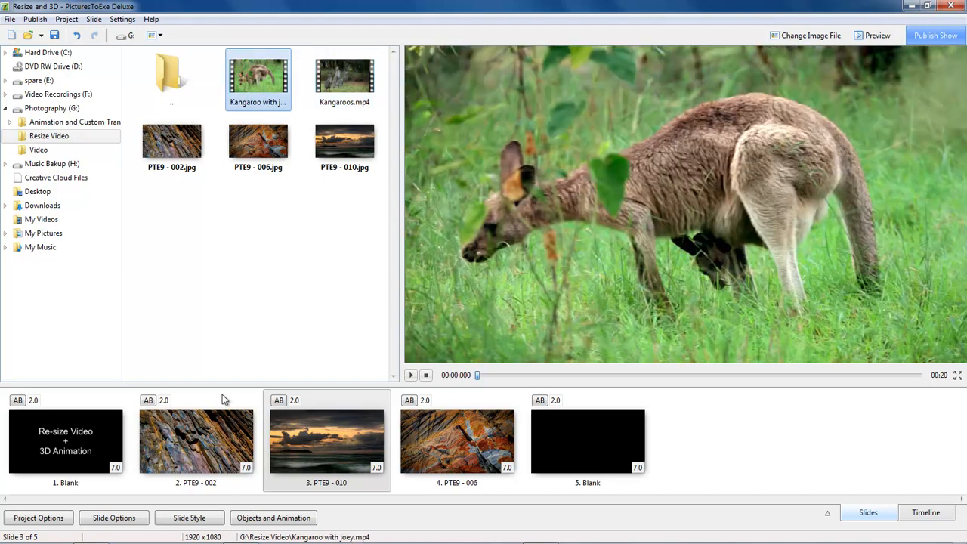
Enable the duration of a media file in the status bar preferences and check it for Kangaroos.mp4
left_click(124, 20)
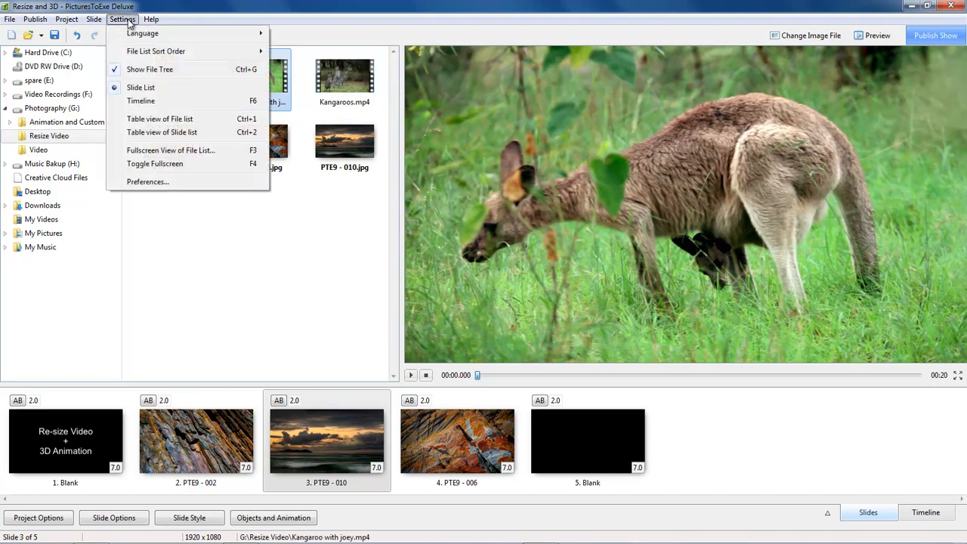
left_click(138, 182)
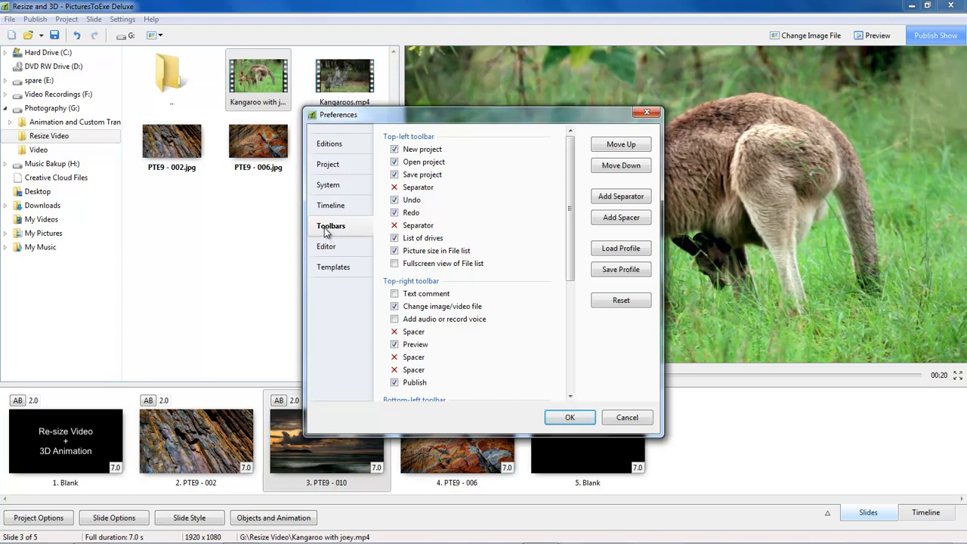
left_click_drag(571, 250, 563, 362)
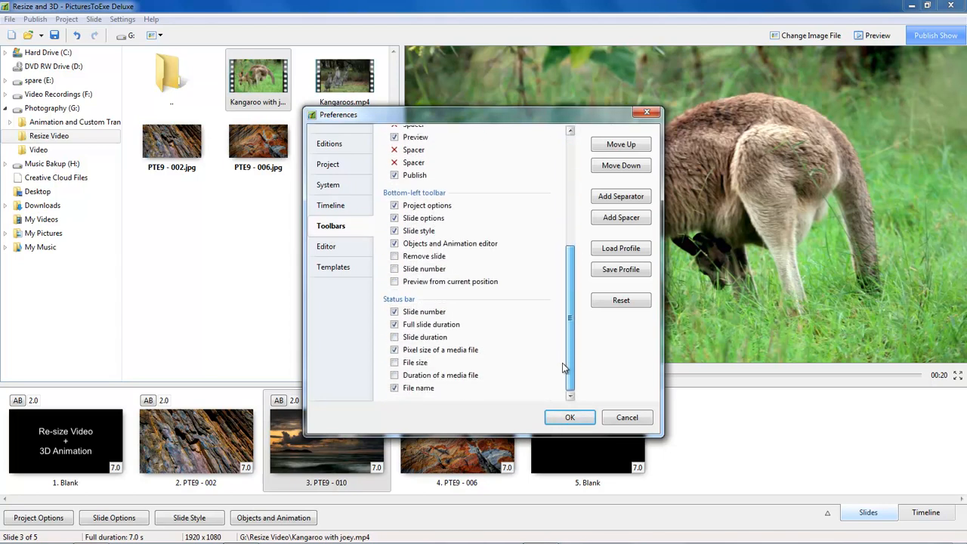
left_click(395, 376)
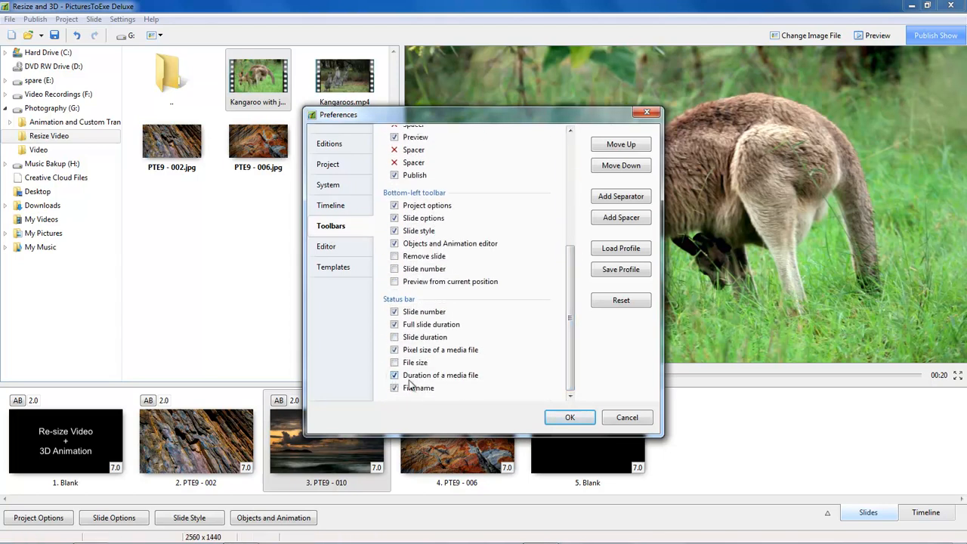
left_click(571, 420)
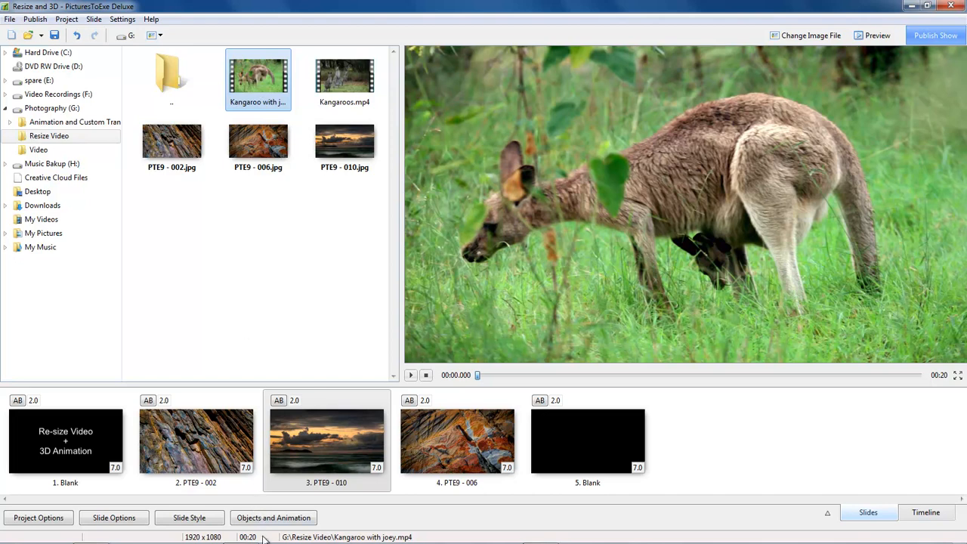
left_click(348, 82)
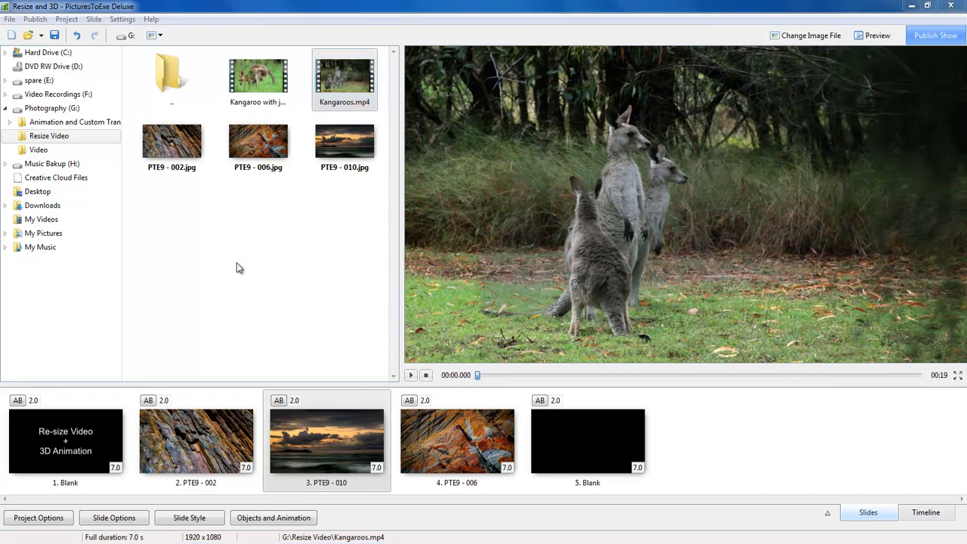
Set up a video conversion of Kangaroo with joey.mp4 with resizing to 1024 x 576
left_click(257, 83)
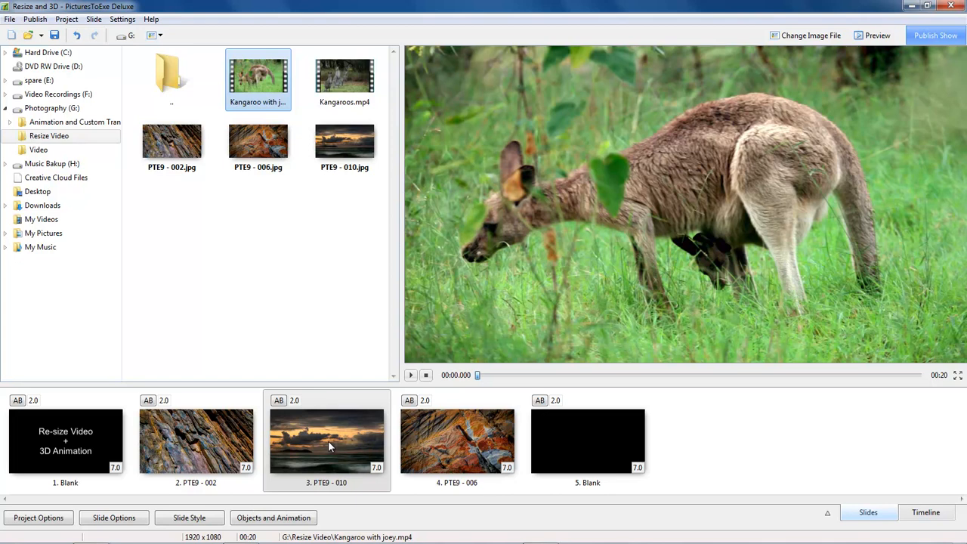
right_click(256, 76)
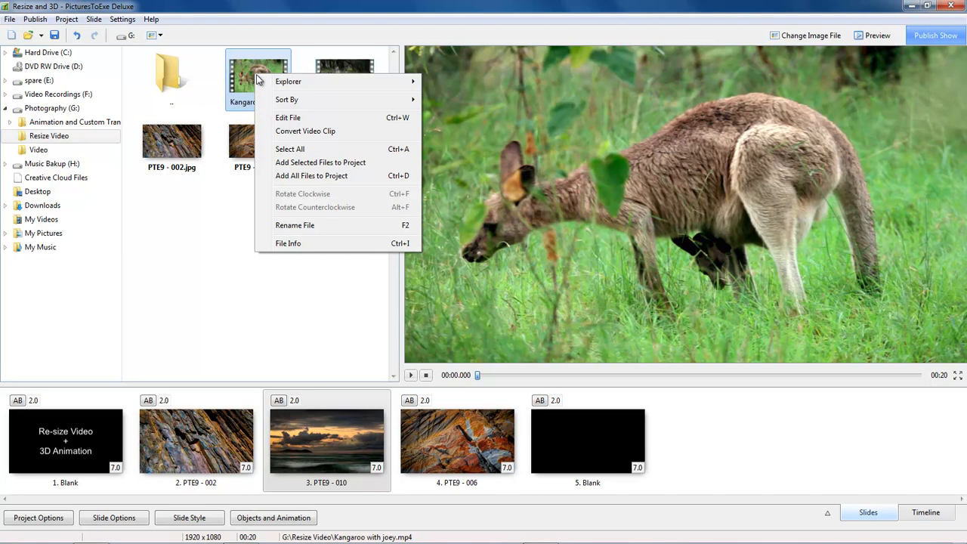
left_click(292, 133)
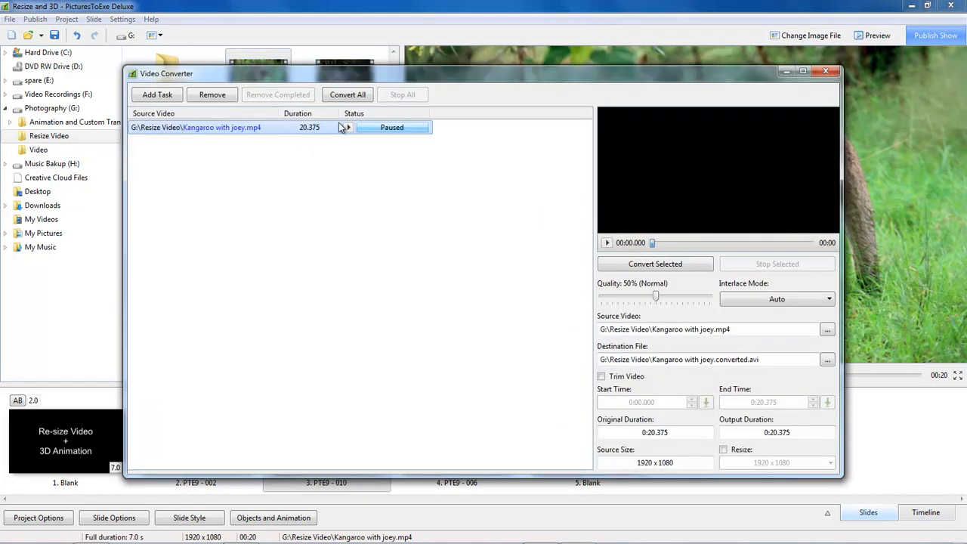
left_click(724, 450)
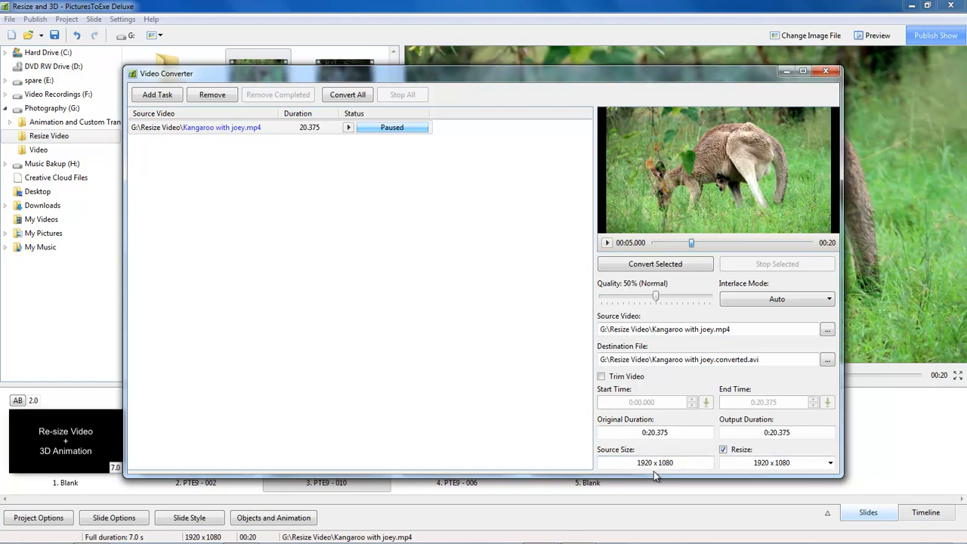
left_click(830, 463)
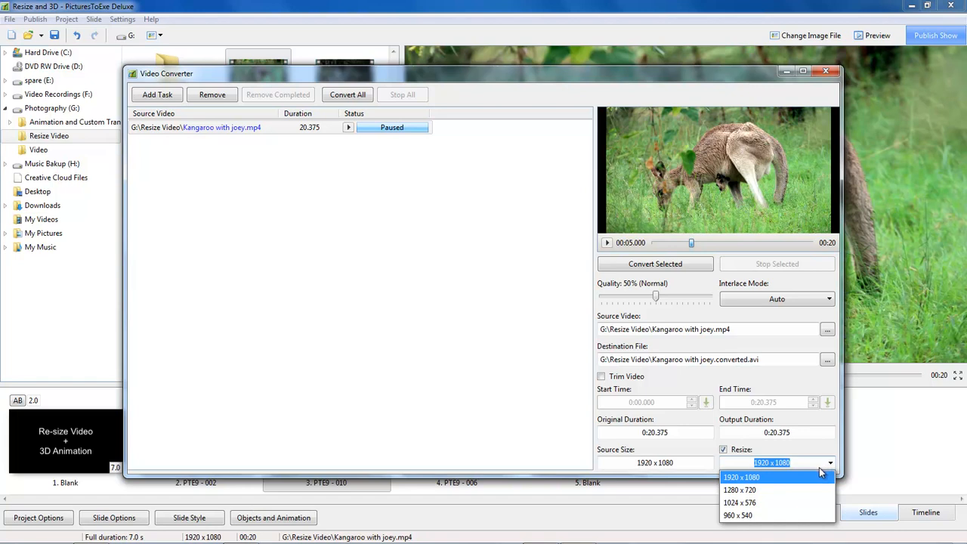
left_click(752, 505)
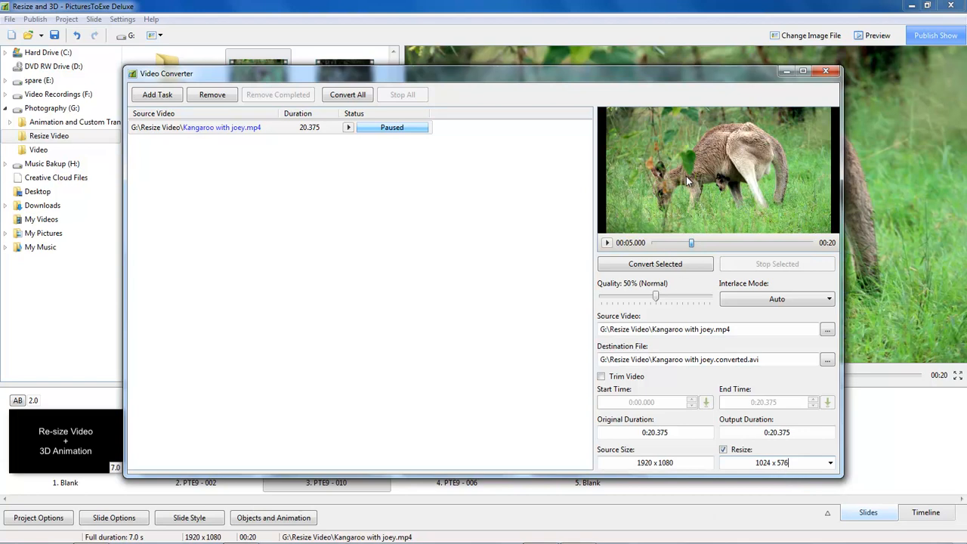
Run the video conversion, clear the completed tasks and close the Video Converter
left_click(349, 129)
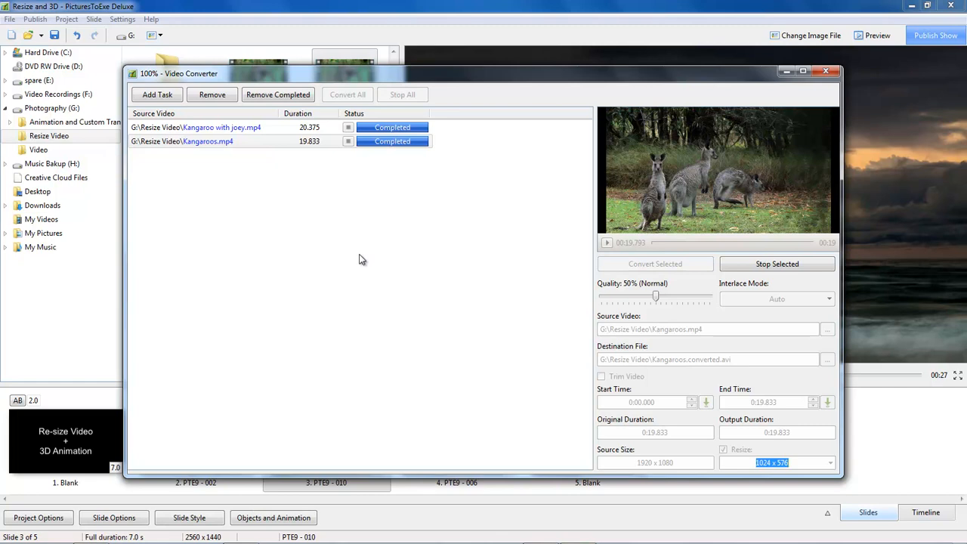
left_click(259, 96)
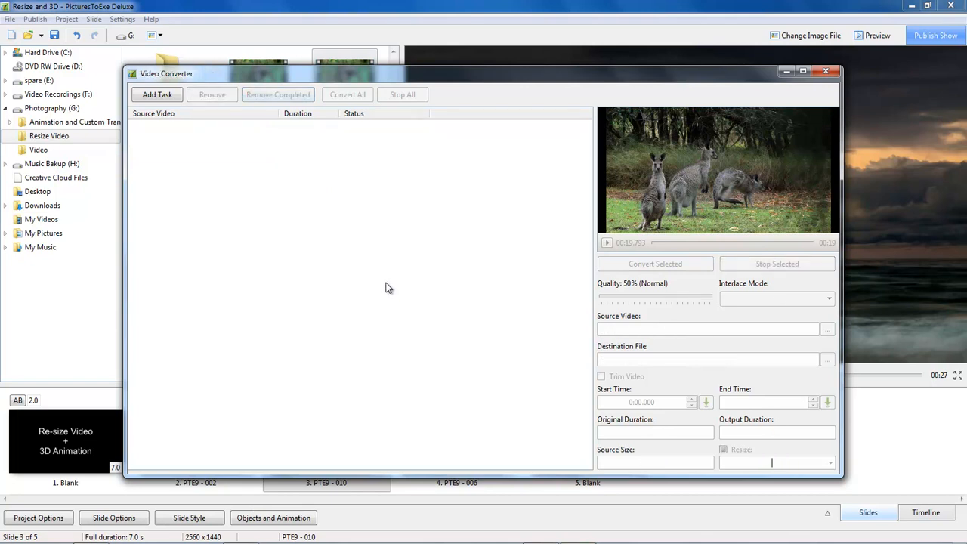
left_click(826, 72)
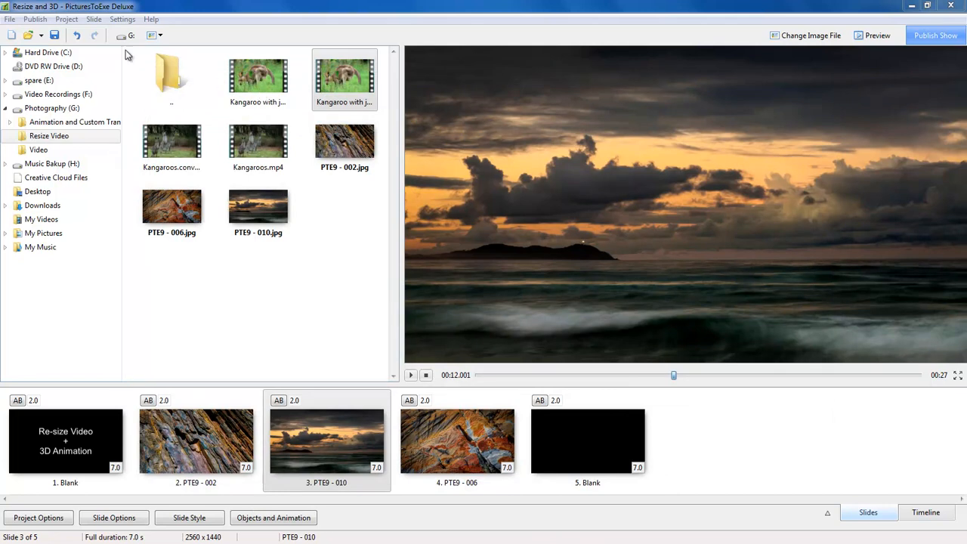
Enlarge the thumbnails in the file list and hide the folder tree
left_click(161, 37)
left_click(160, 36)
left_click_drag(96, 54, 101, 54)
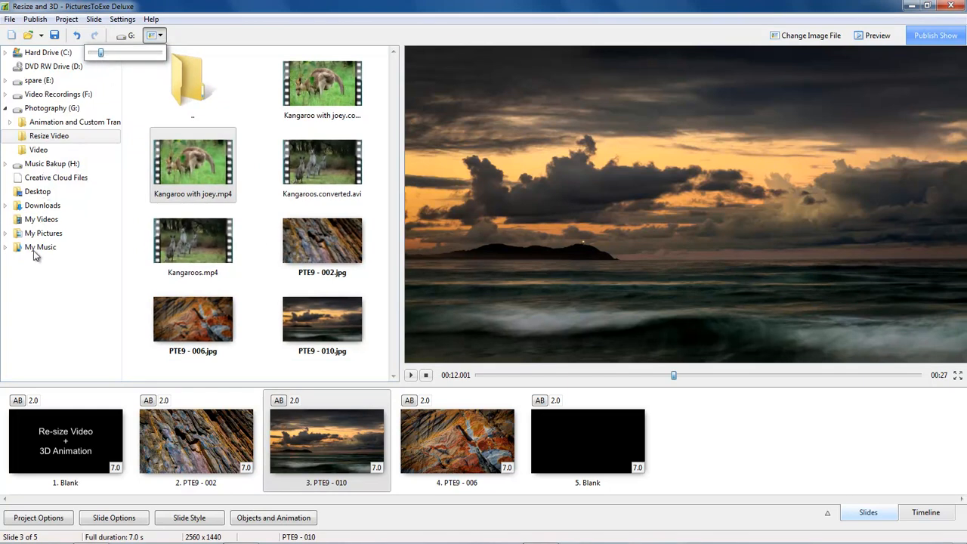
key("F12")
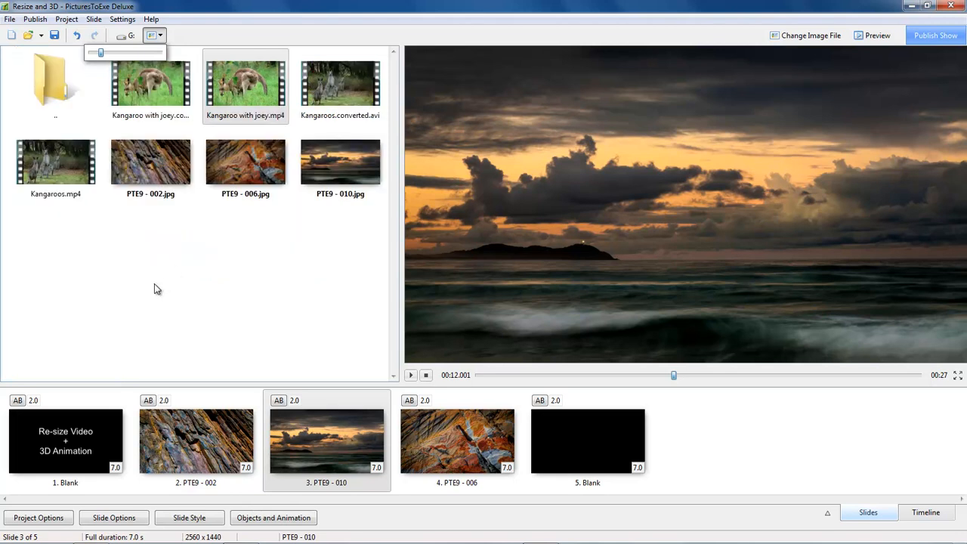
left_click_drag(100, 53, 107, 55)
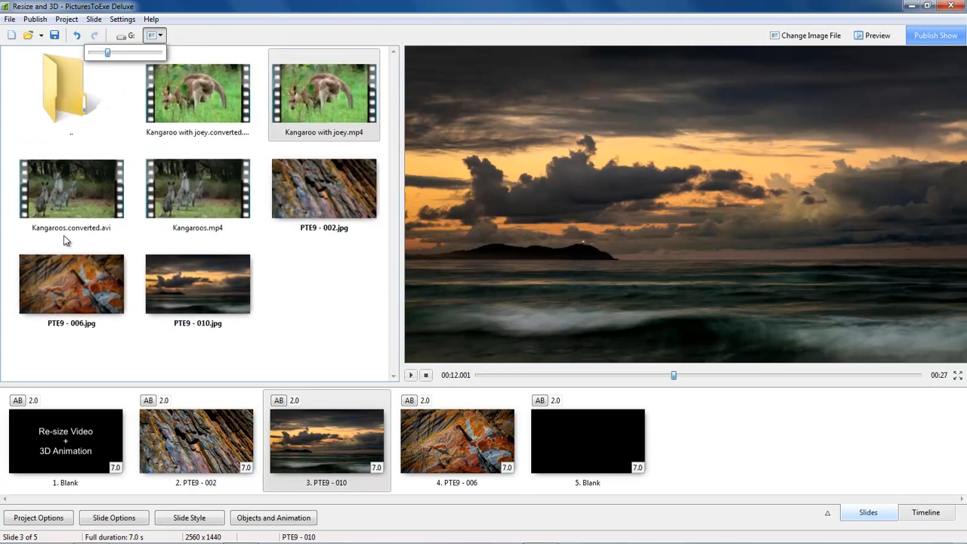
Compare the pixel sizes of the converted kangaroo videos with the original Kangaroos.mp4
left_click(82, 207)
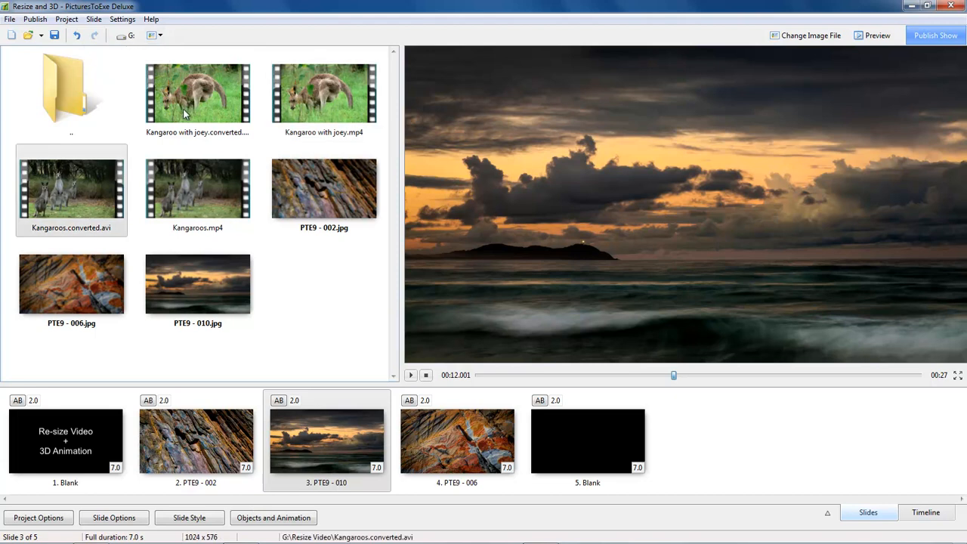
left_click(185, 113)
left_click(197, 204)
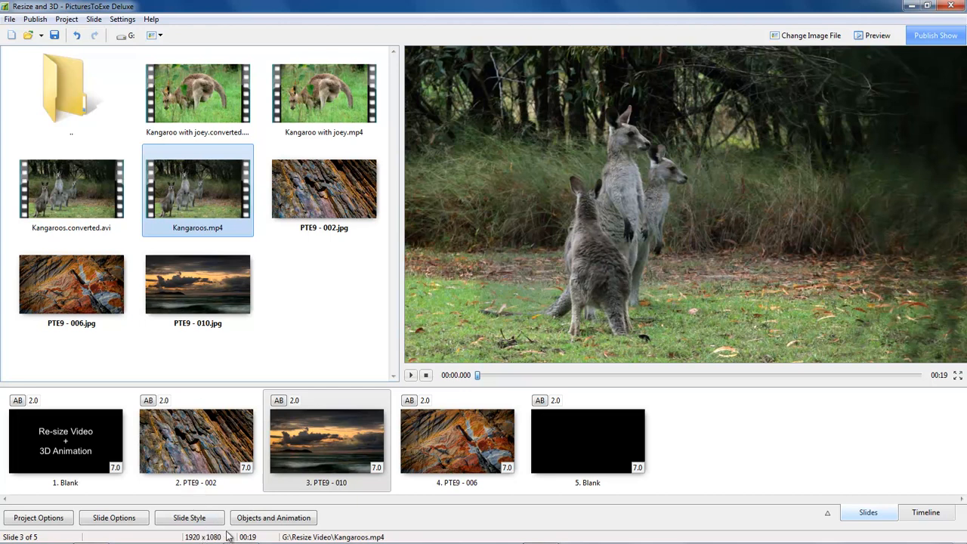
left_click(71, 185)
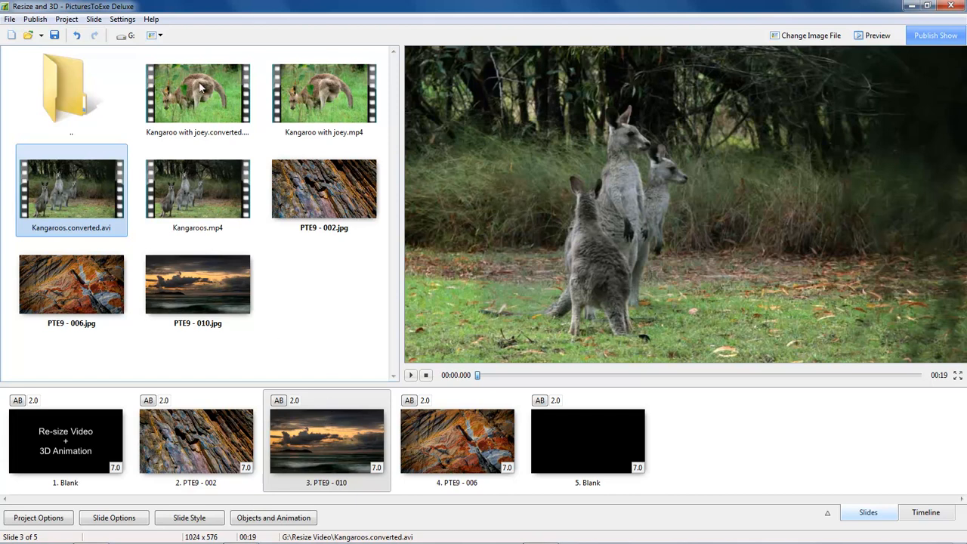
Set the duration of slide 3, PTE9 - 010, to 40 seconds
left_click(339, 442)
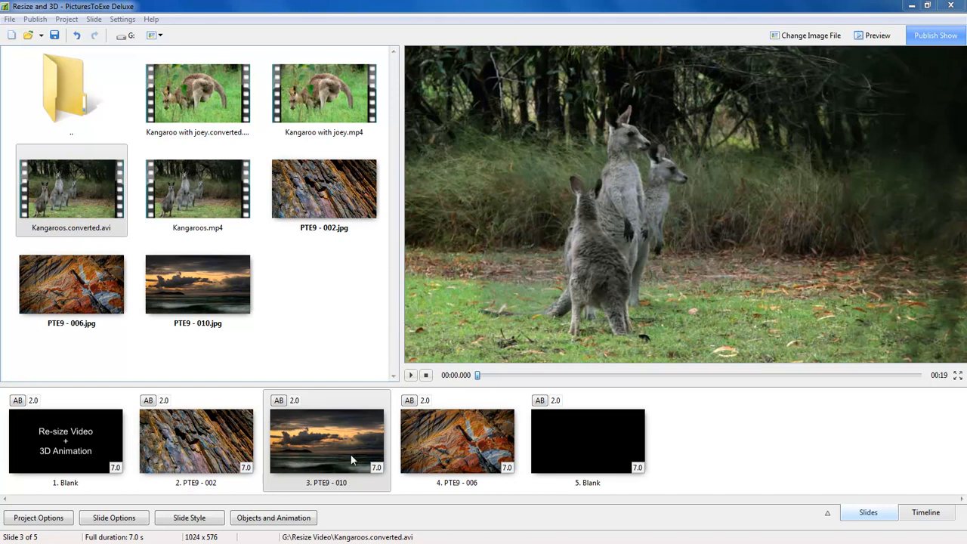
left_click(377, 467)
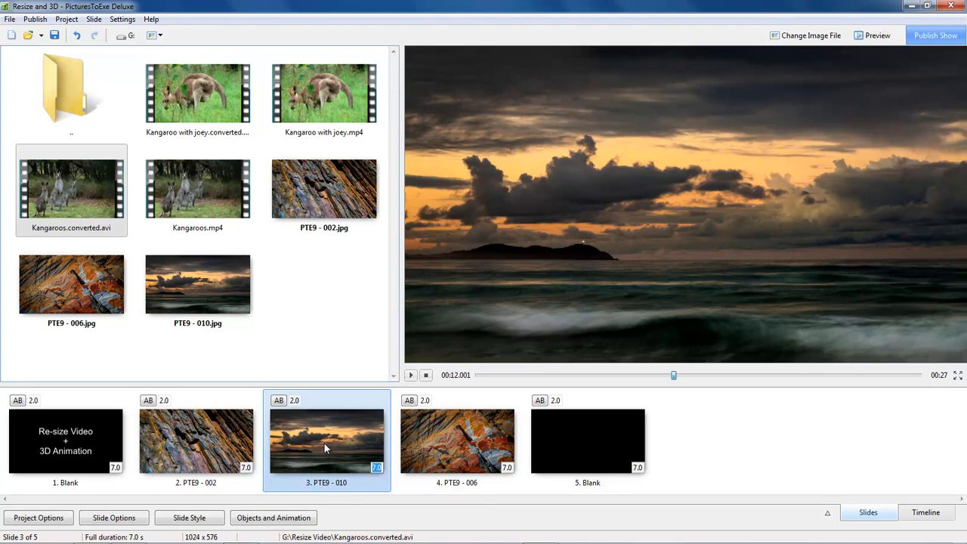
type("40")
key("Return")
Open slide 3 in Objects and Animation and add the videos Kangaroo with joey.converted and Kangaroos.converted
left_click(275, 519)
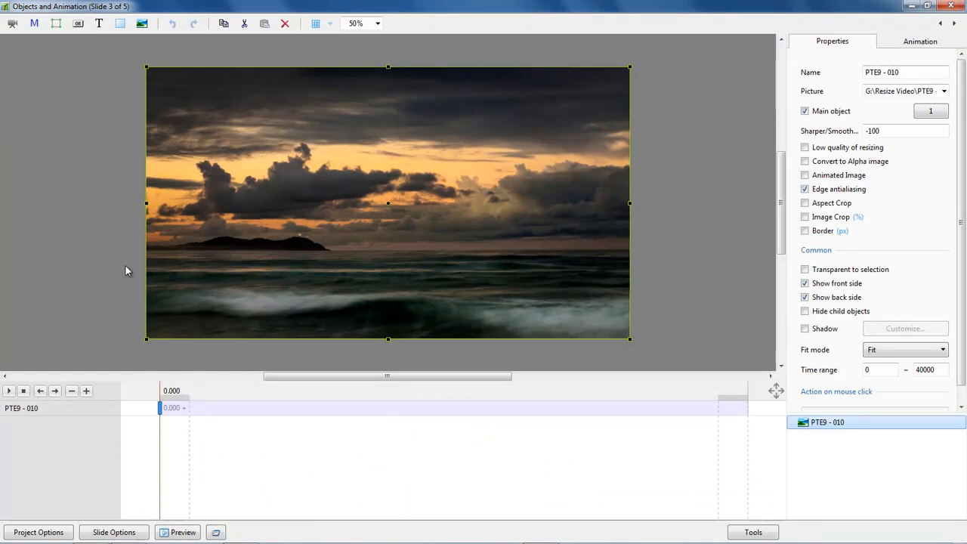
left_click(74, 87)
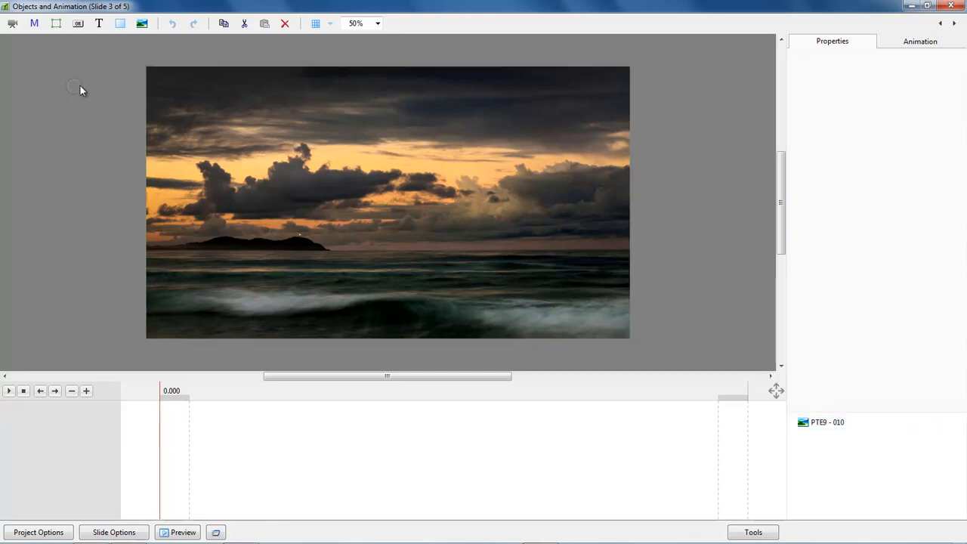
left_click(12, 25)
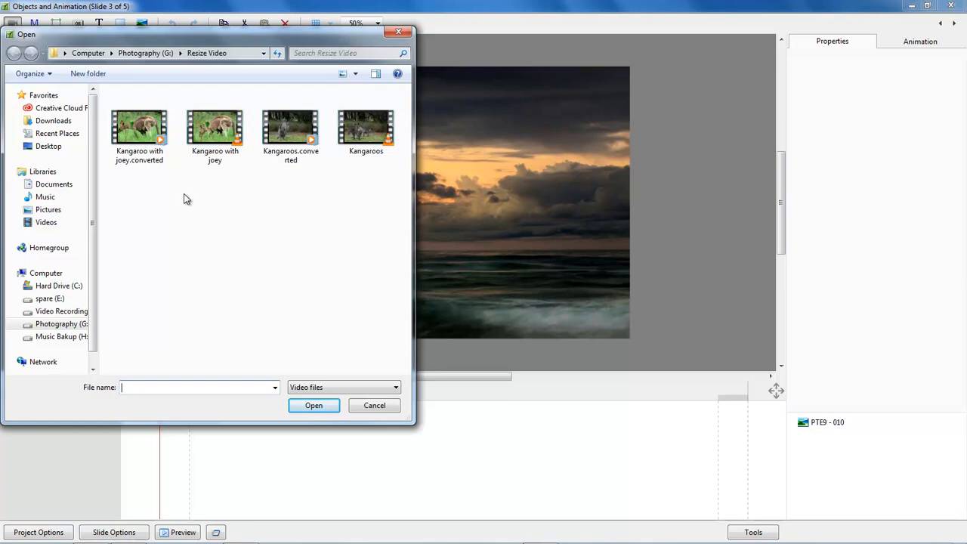
left_click(139, 131)
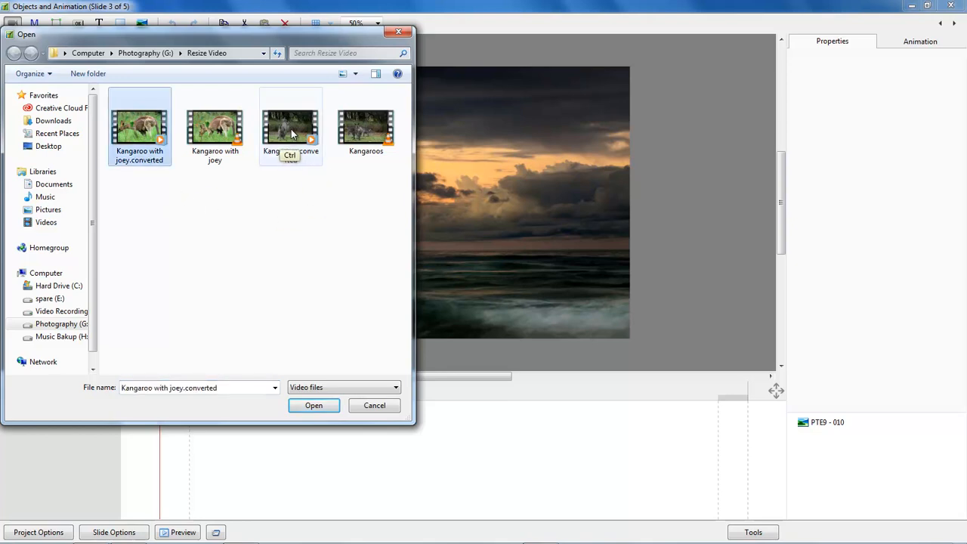
left_click(289, 155, "ctrl")
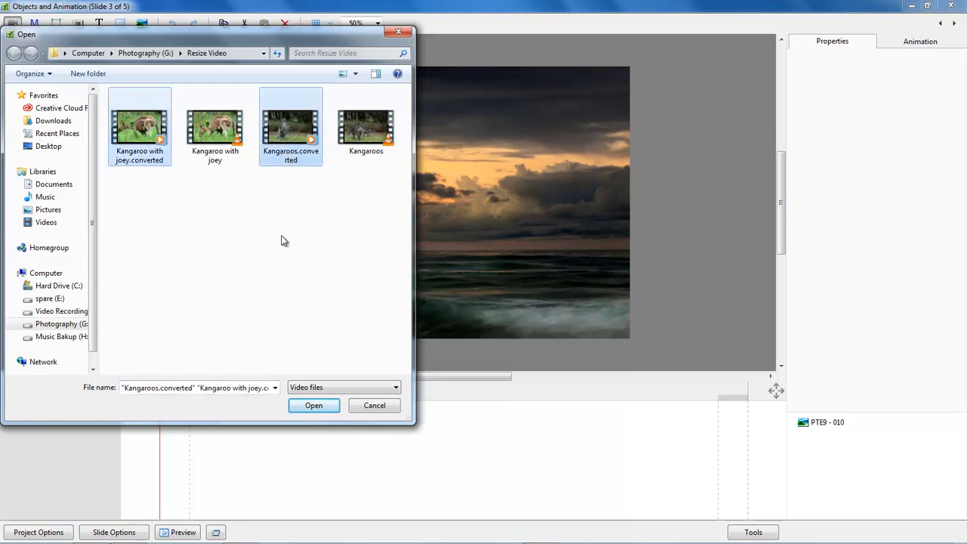
left_click(312, 406)
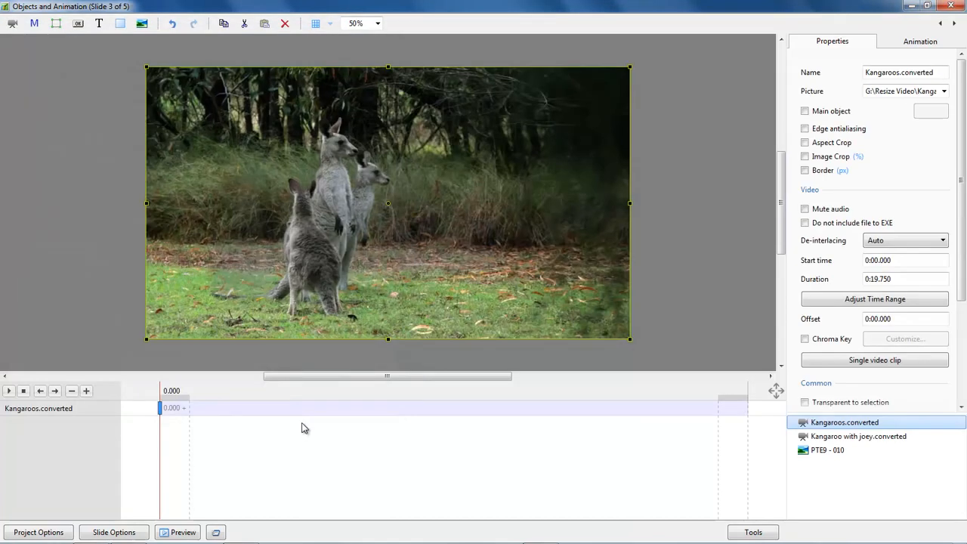
Select the first keyframes of both kangaroo videos together and set their zoom to Original Size
left_click(828, 438, "ctrl")
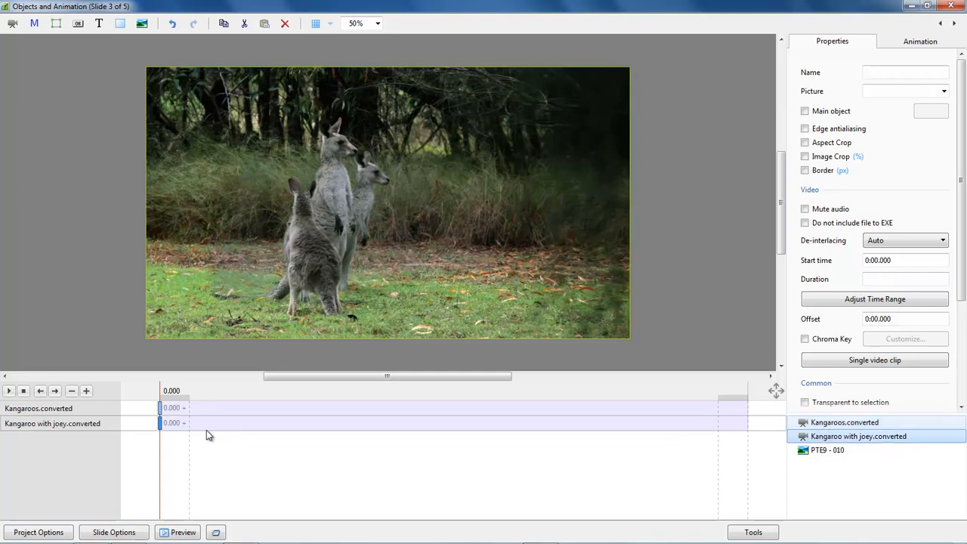
left_click(159, 408, "ctrl")
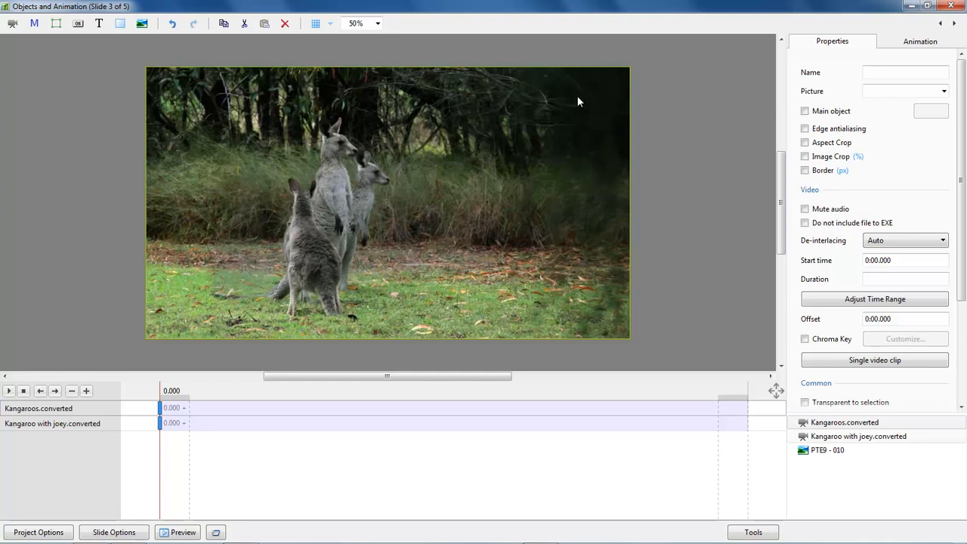
left_click(916, 43)
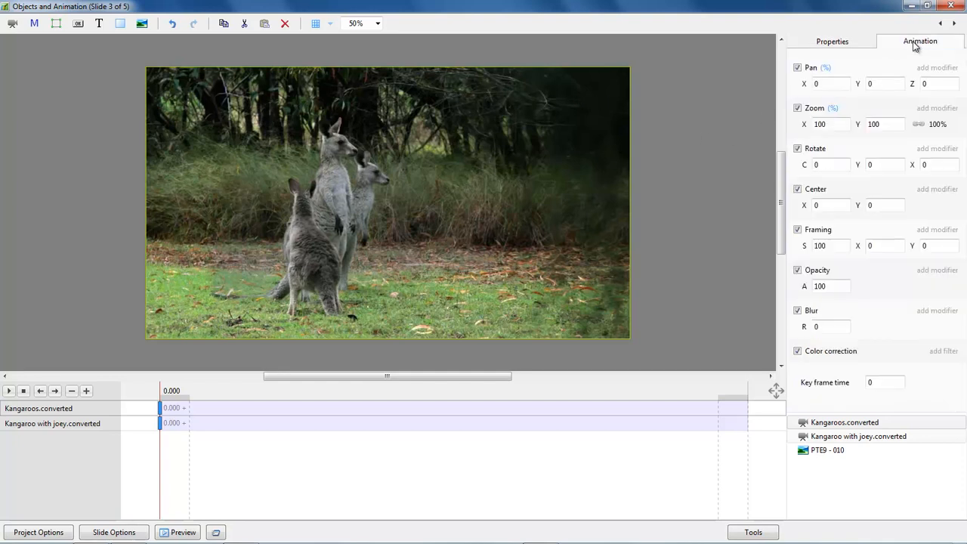
left_click(939, 125)
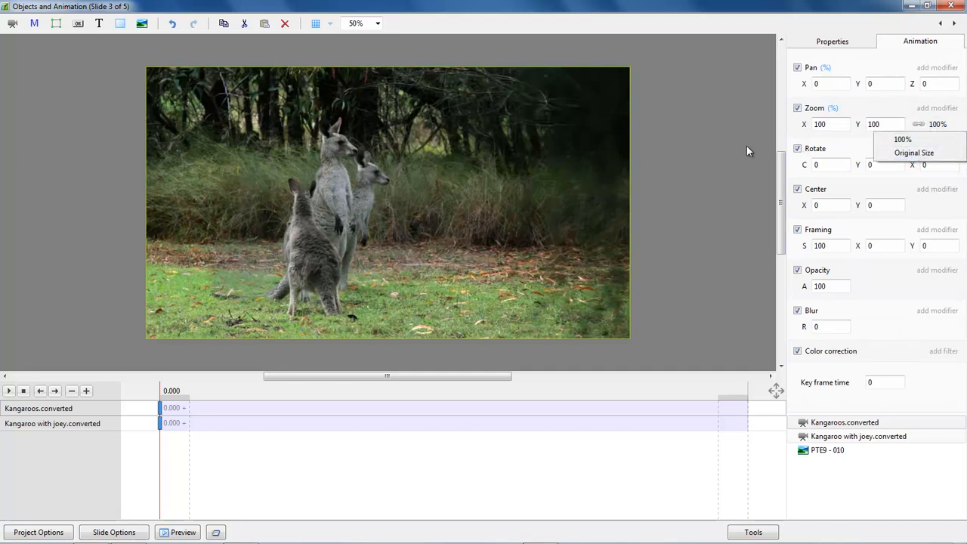
left_click(790, 134)
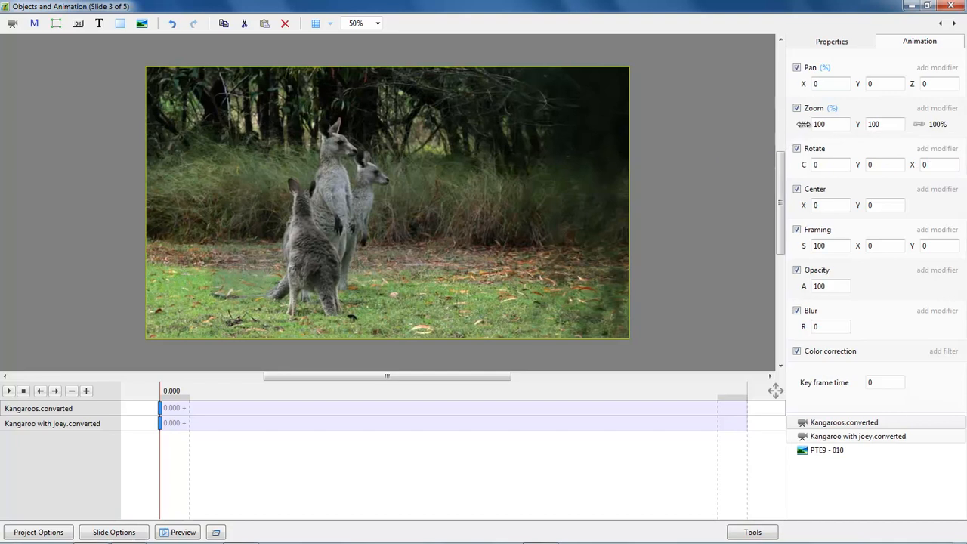
right_click(859, 129)
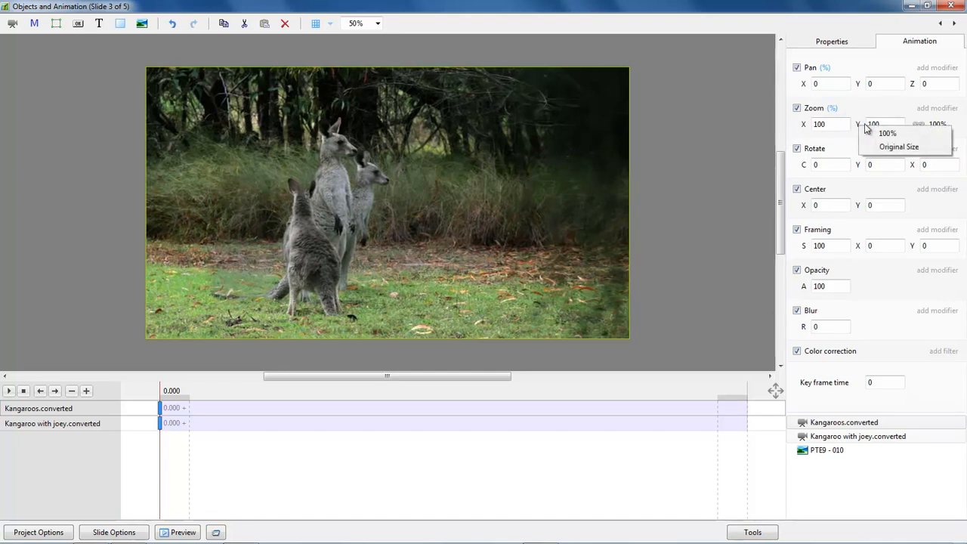
left_click(893, 148)
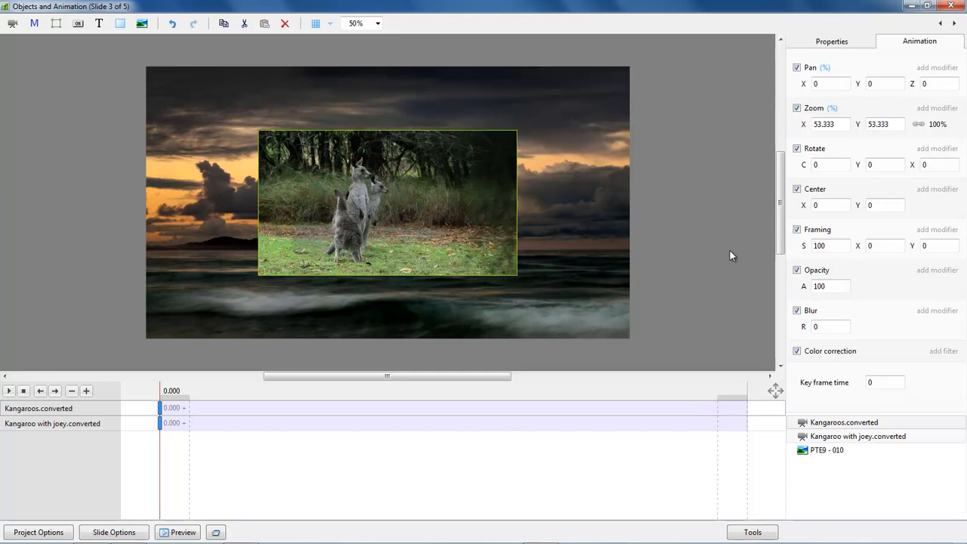
Move Kangaroo with joey.converted above Kangaroos.converted, and cut and paste it as a child of Kangaroos.converted
left_click(830, 440)
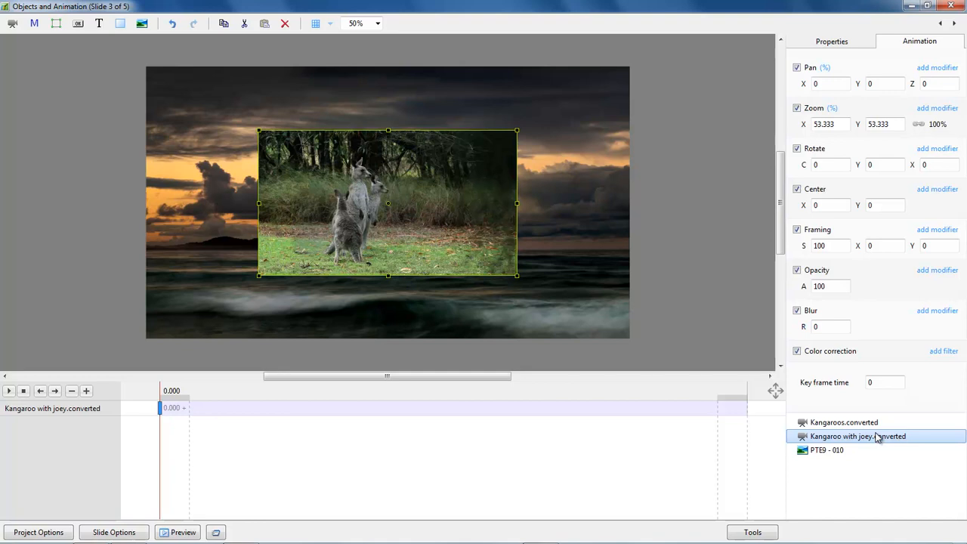
key("ctrl+Page_Up")
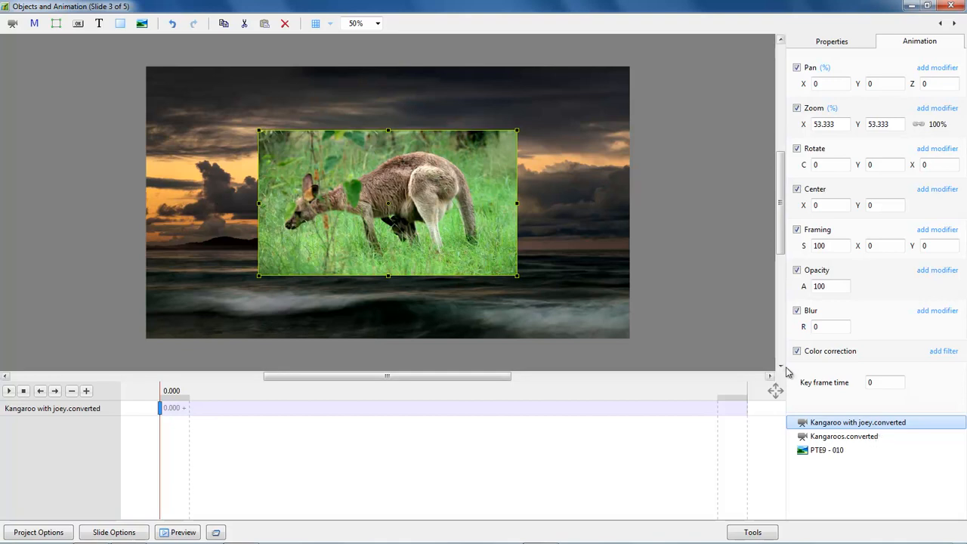
left_click(822, 442)
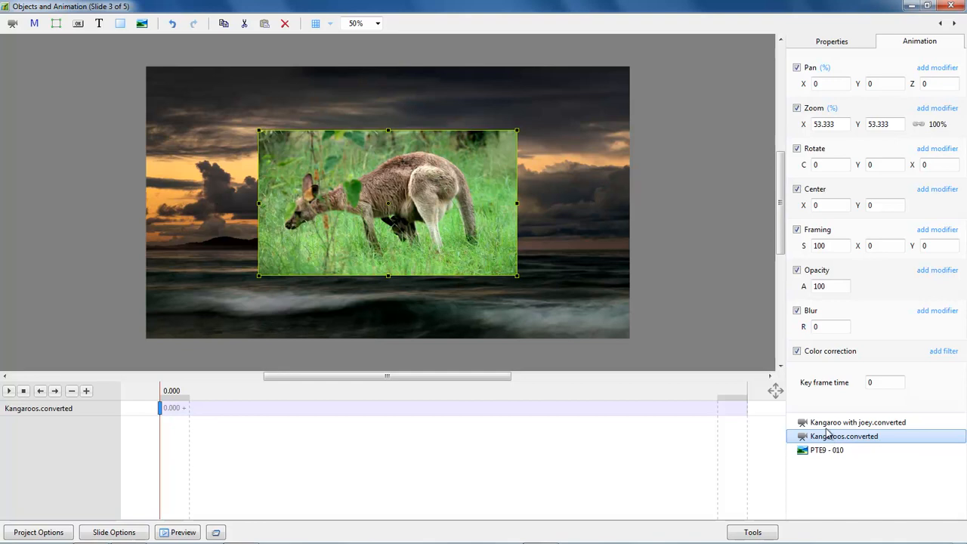
left_click(830, 426)
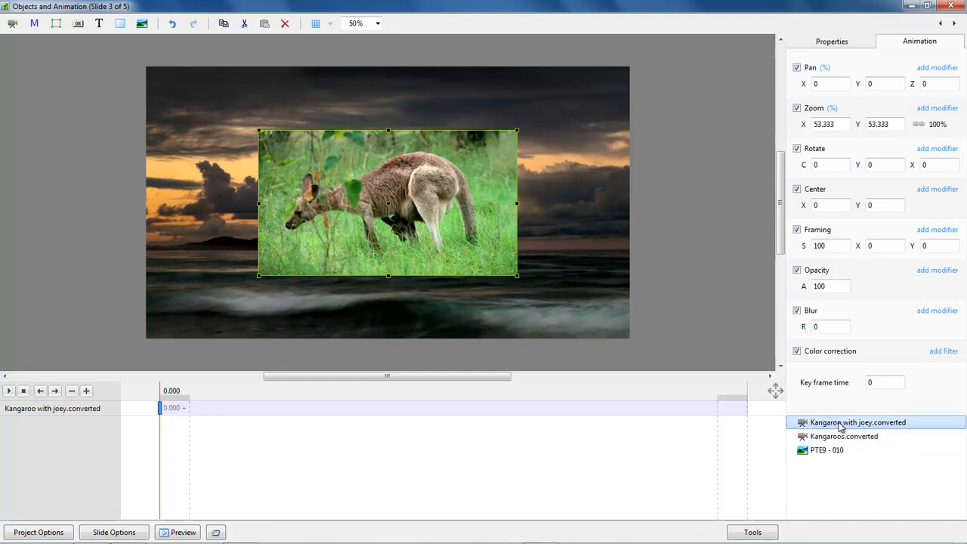
right_click(839, 427)
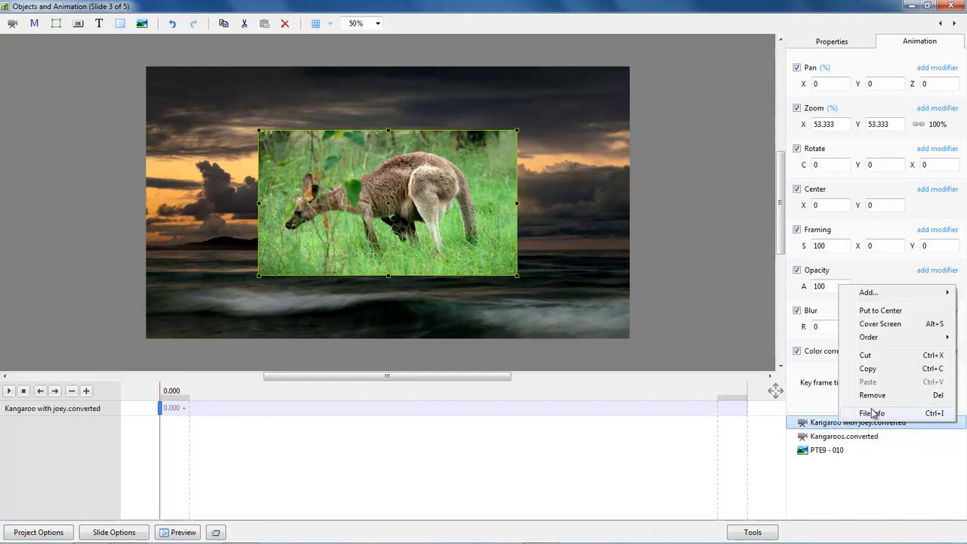
left_click(868, 355)
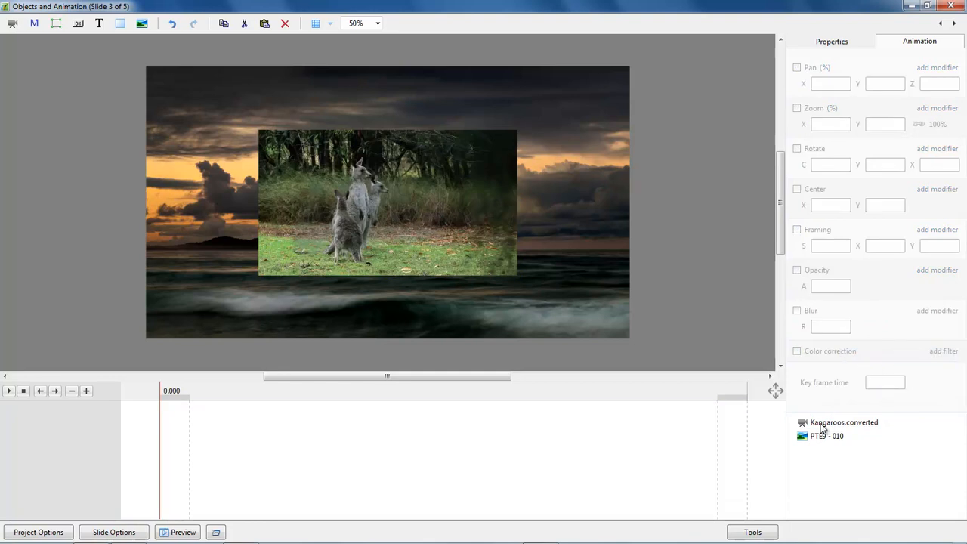
left_click(827, 427)
right_click(858, 427)
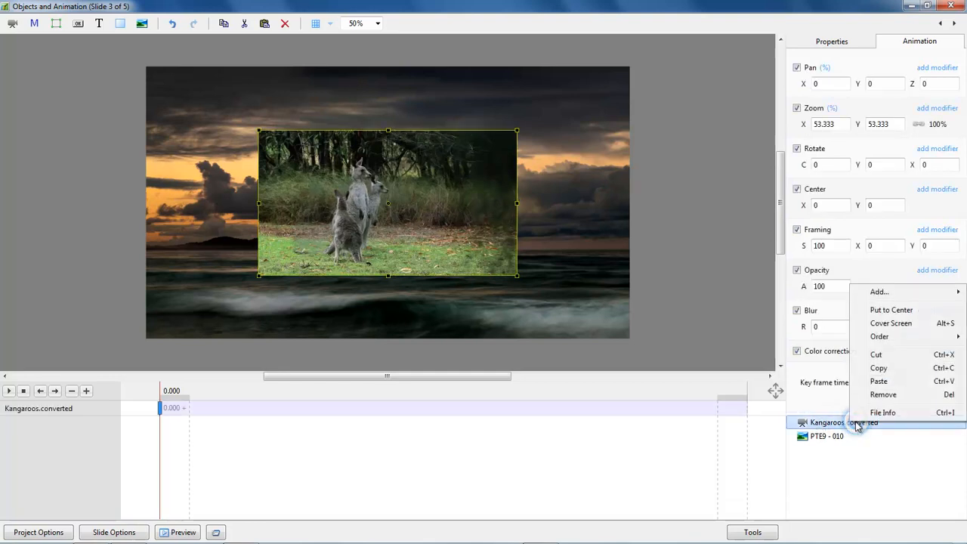
left_click(878, 381)
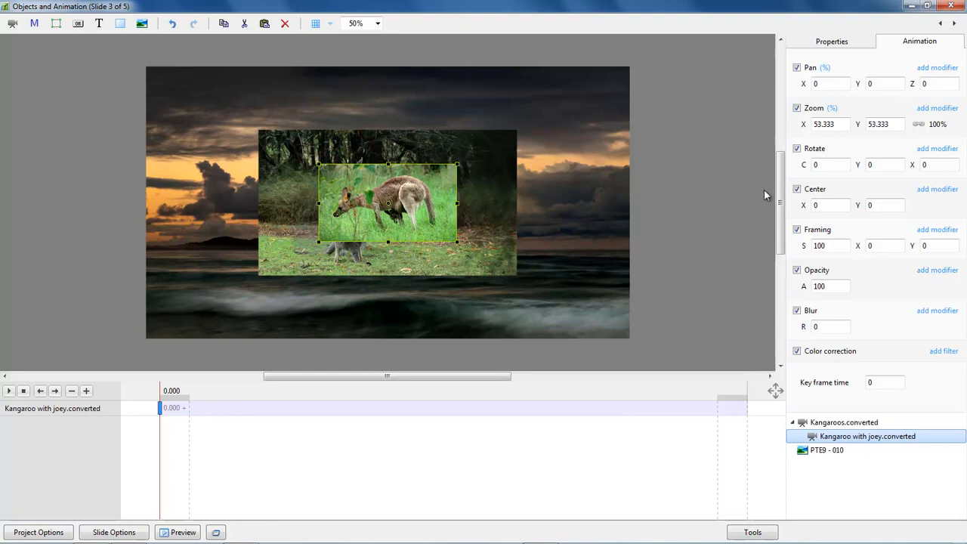
Set the child video Kangaroo with joey.converted to Original Size and its opacity to 0
right_click(803, 127)
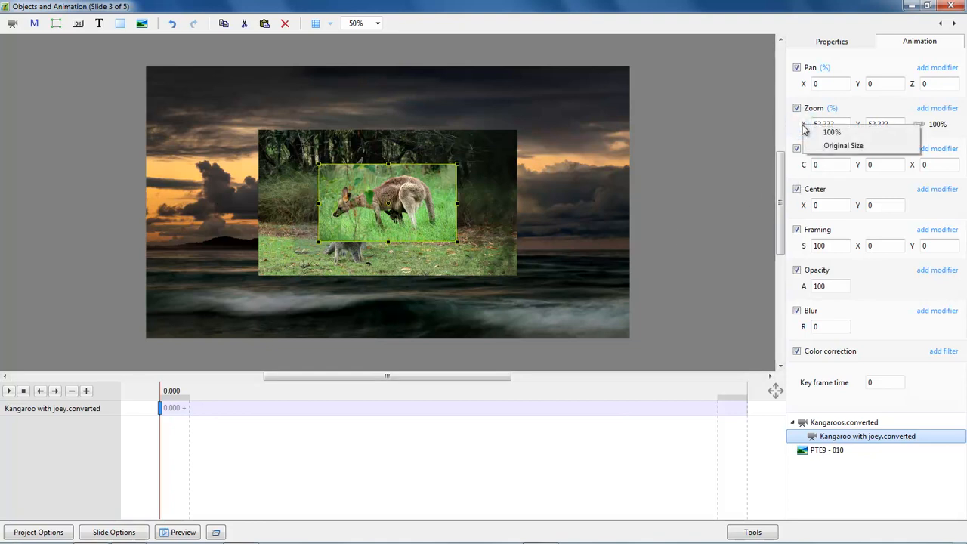
left_click(834, 148)
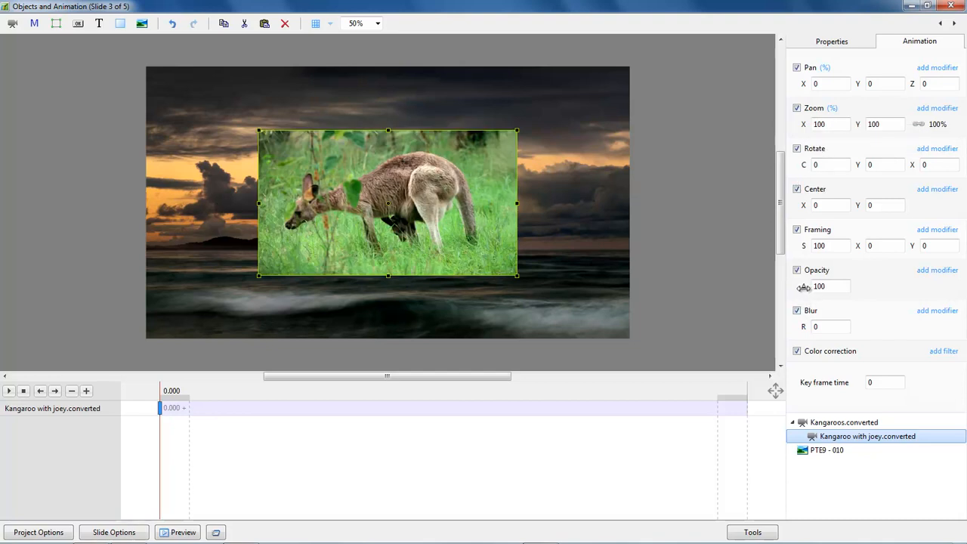
left_click_drag(798, 288, 724, 281)
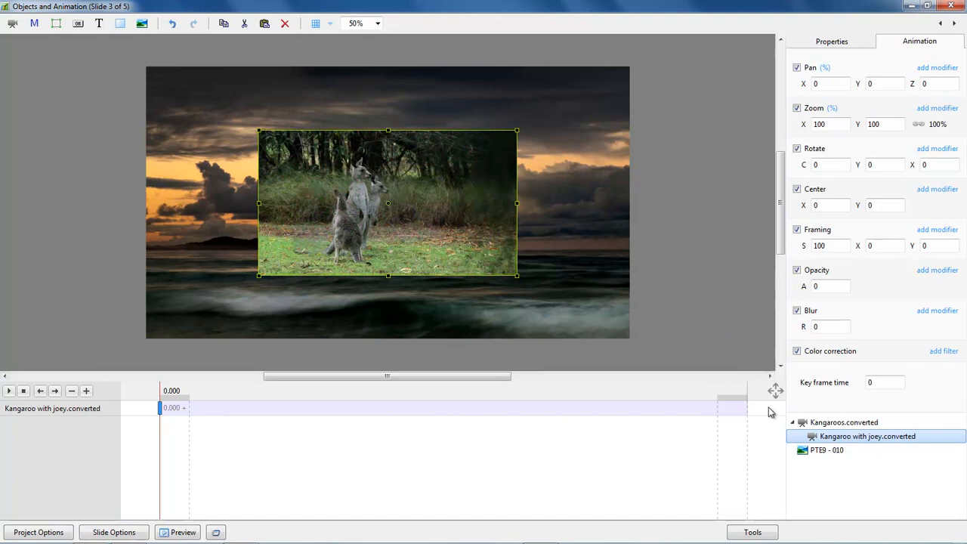
Select both kangaroo videos and mute their audio
left_click(836, 424)
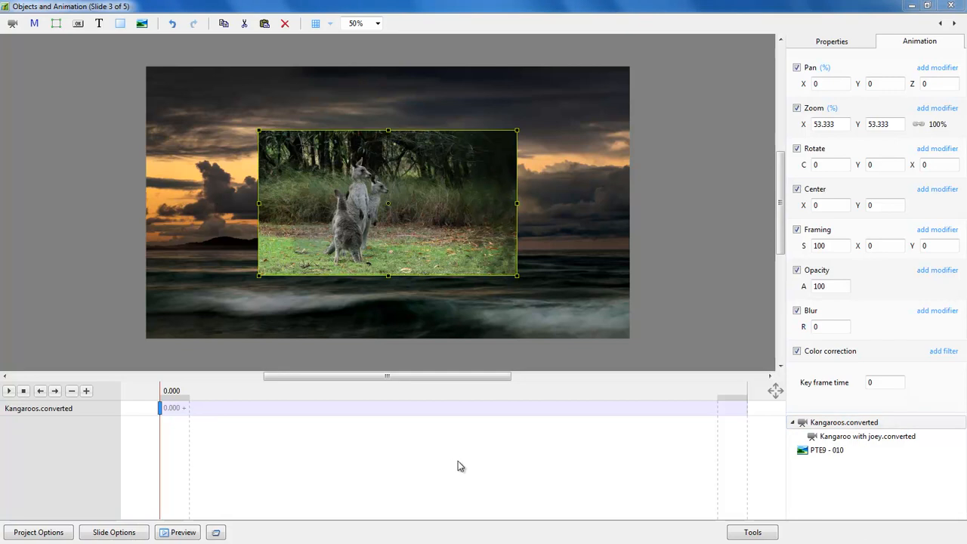
left_click(833, 438)
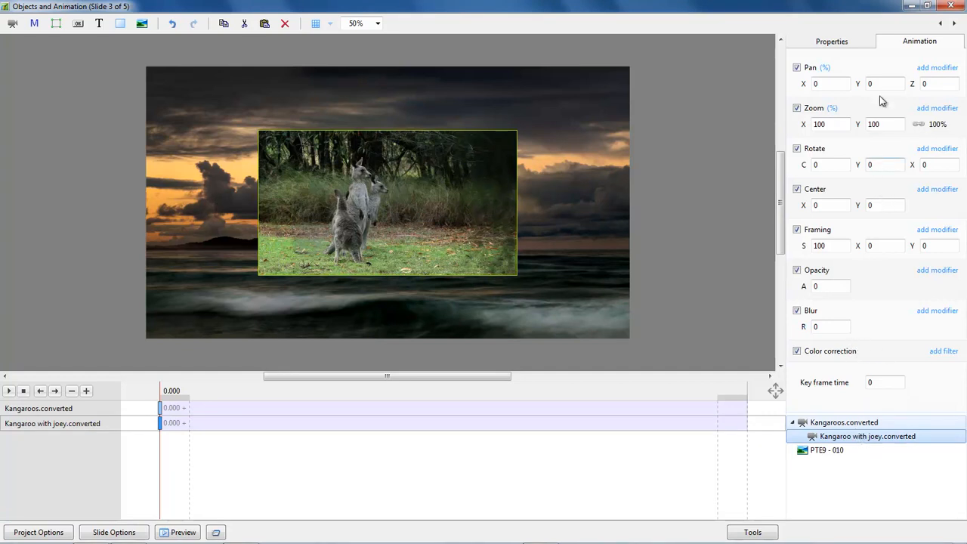
left_click(834, 43)
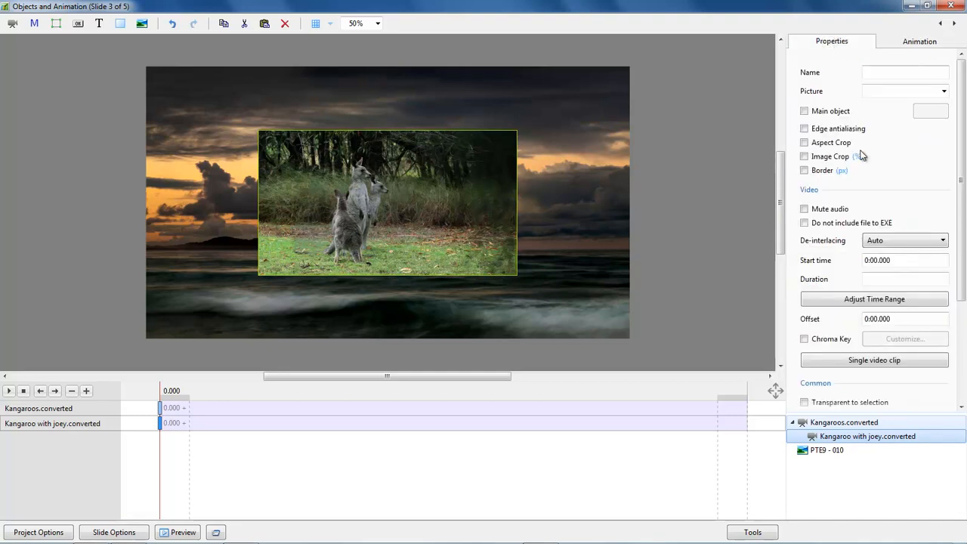
left_click(804, 209)
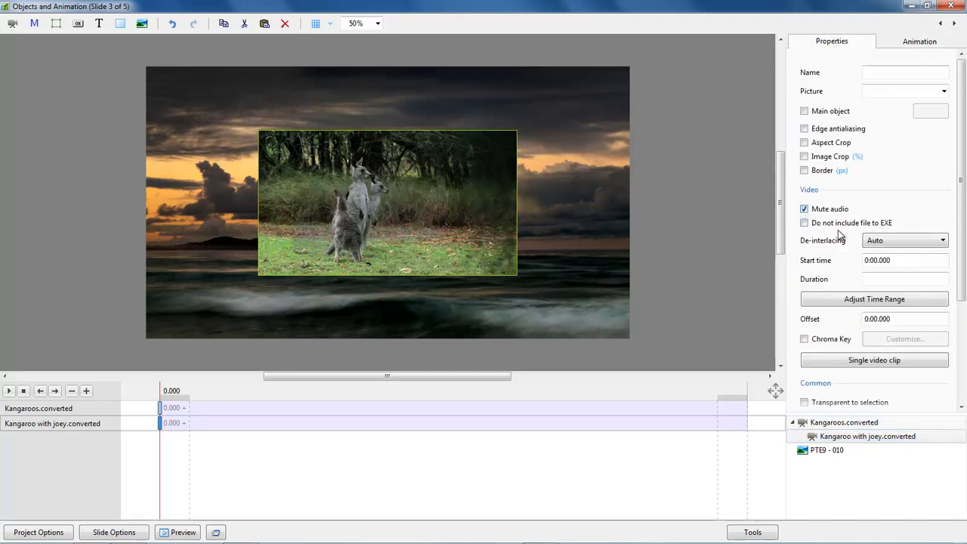
Move the first keyframe of Kangaroos.converted to 5000 ms and set its opacity to 0
left_click(920, 43)
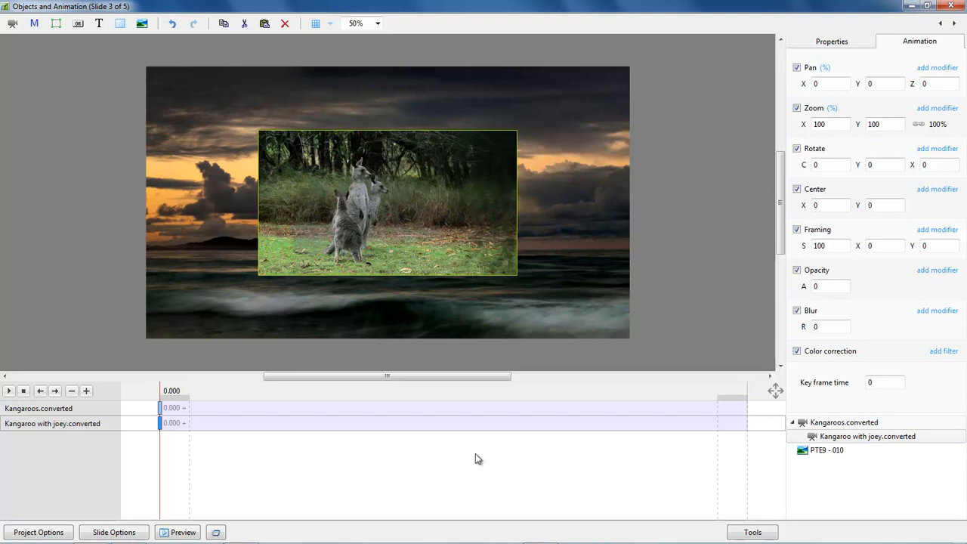
left_click(835, 424)
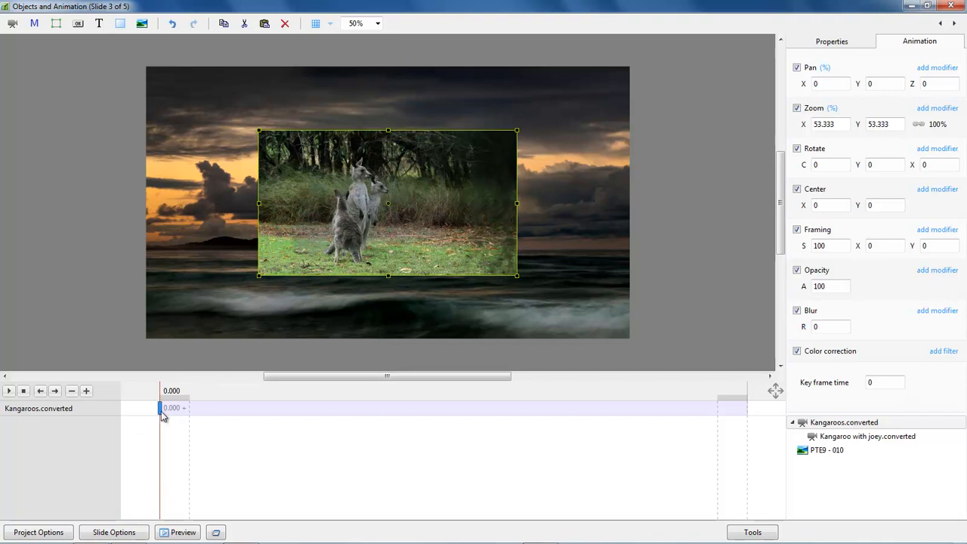
left_click_drag(160, 413, 234, 420)
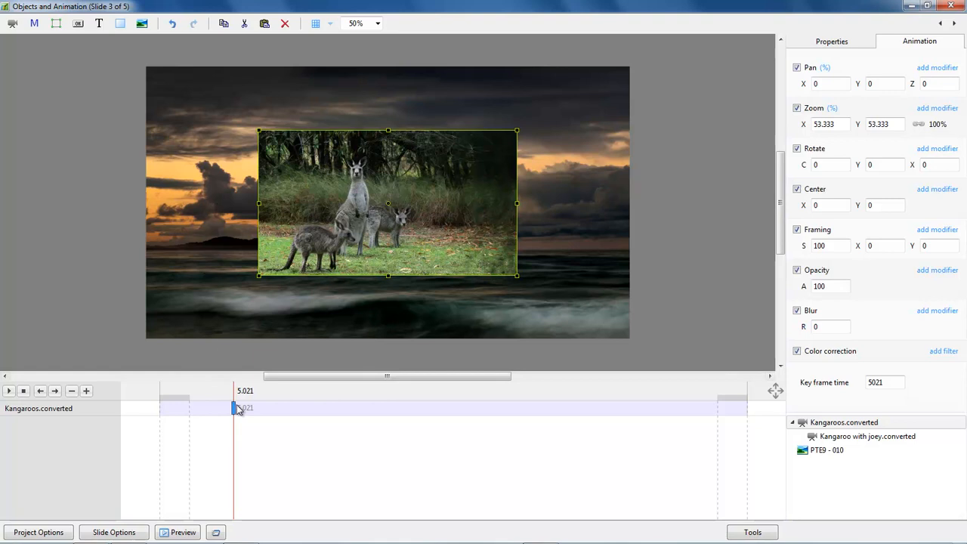
double_click(875, 383)
type("5000")
left_click_drag(803, 286, 719, 287)
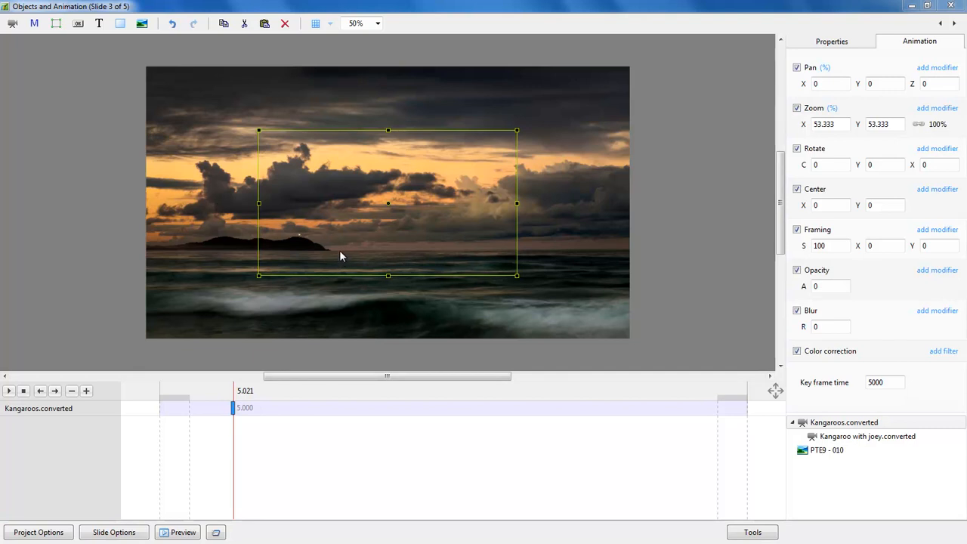
Add a second keyframe to Kangaroos.converted at 8000 ms and set its opacity to 100
left_click(299, 412)
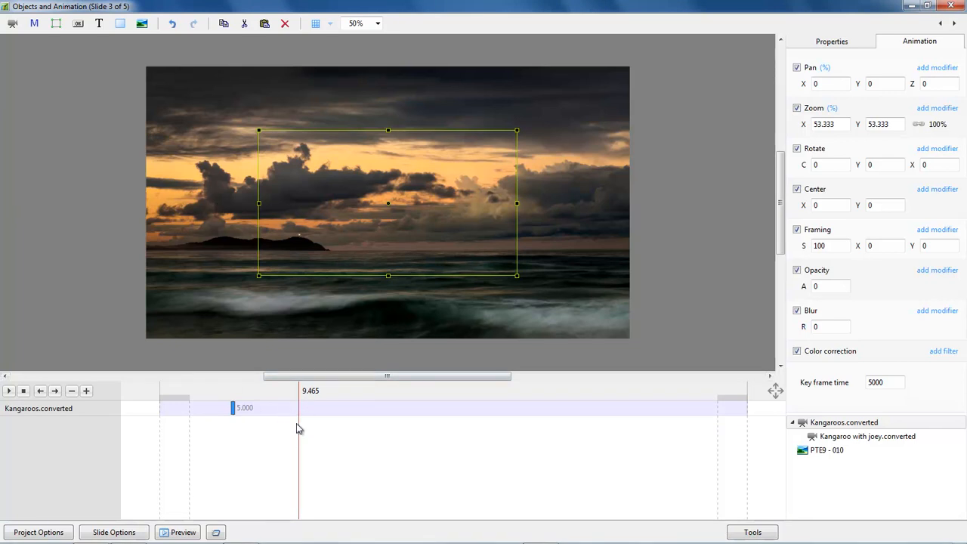
key("Insert")
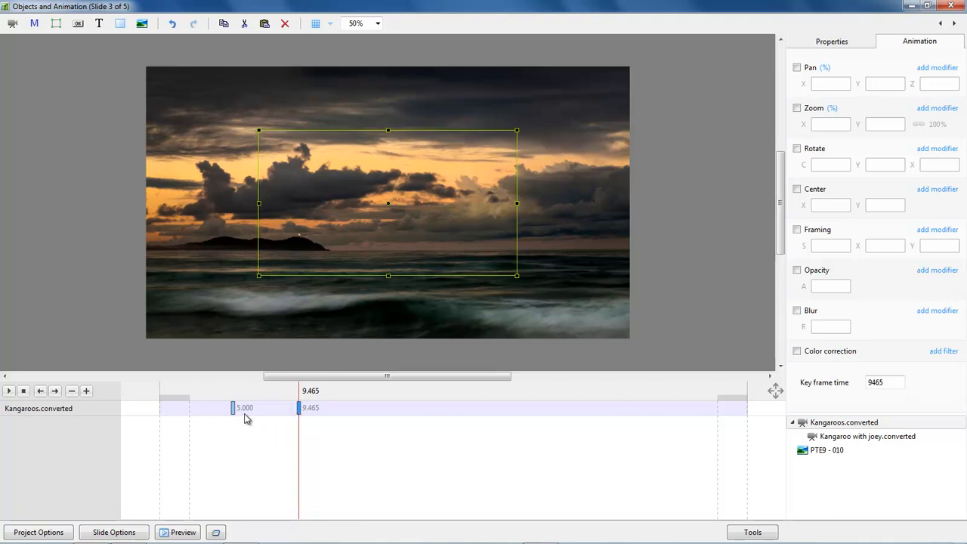
left_click_drag(889, 383, 856, 383)
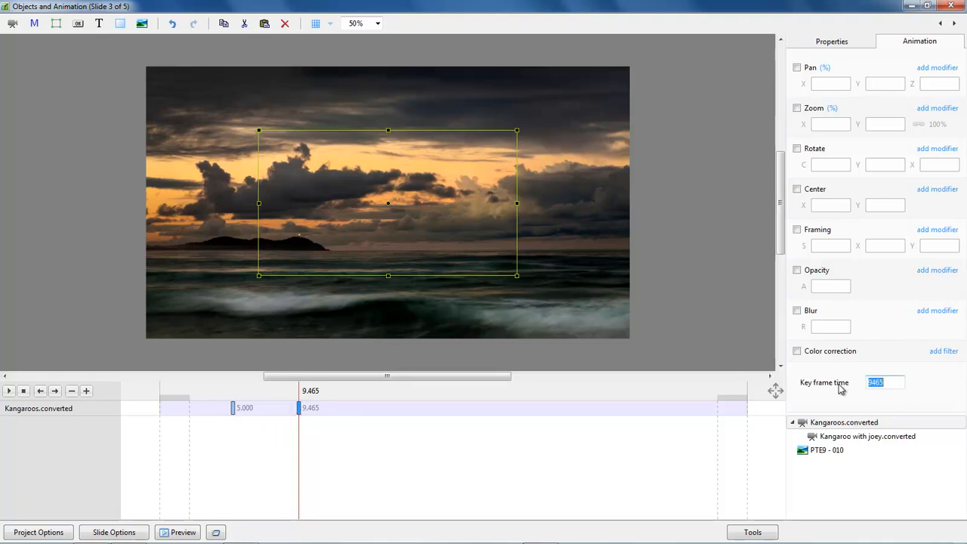
type("8000")
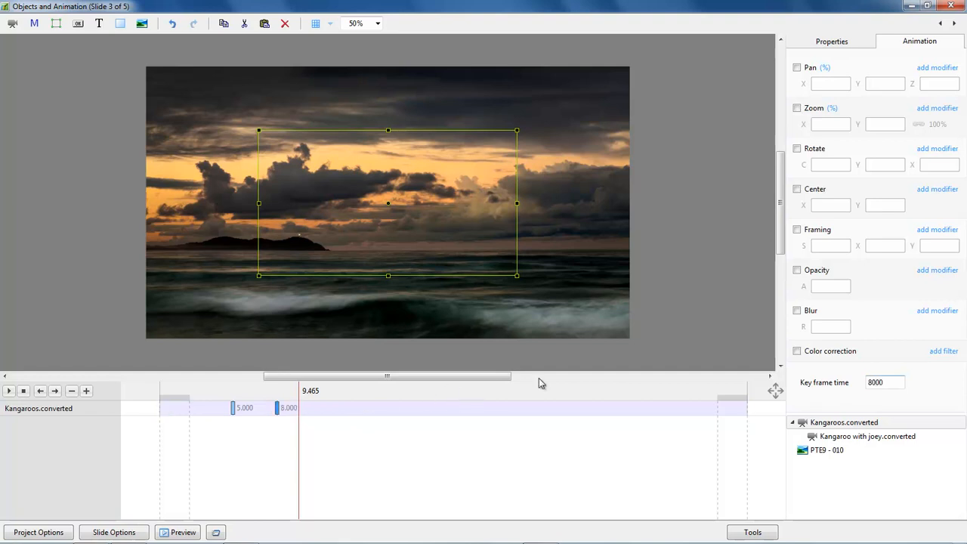
left_click(797, 271)
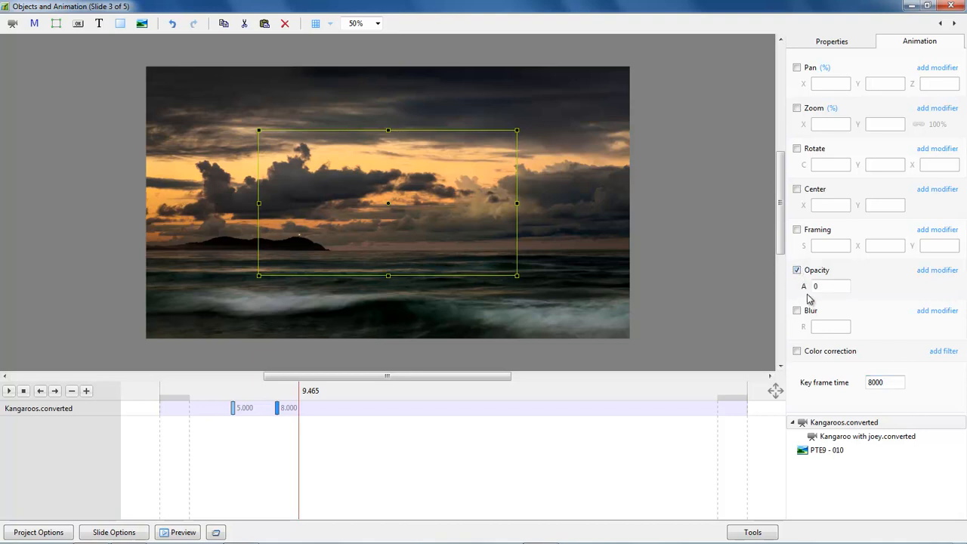
left_click_drag(802, 286, 886, 291)
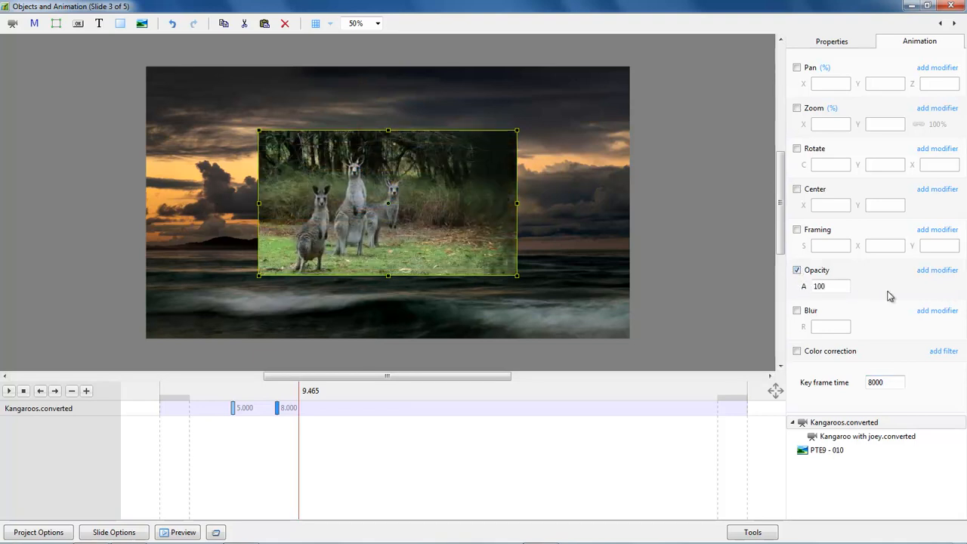
Play back the fade-in between the 5- and 8-second keyframes, stopping at the 8-second keyframe
left_click(230, 426)
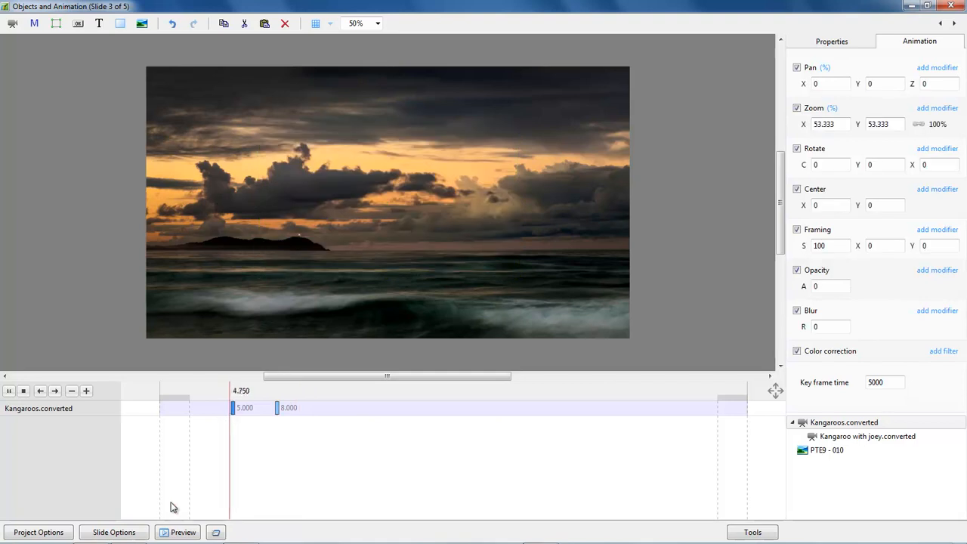
key("space")
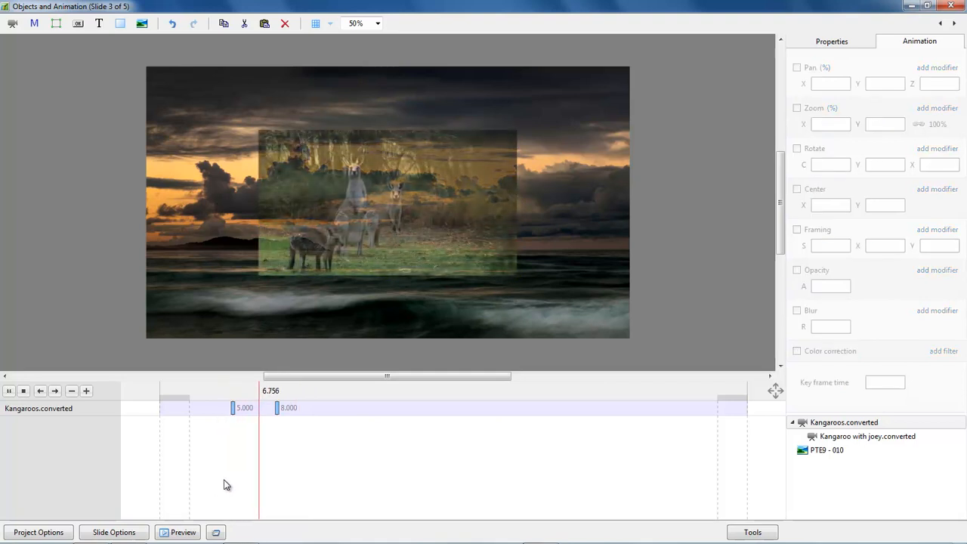
key("space")
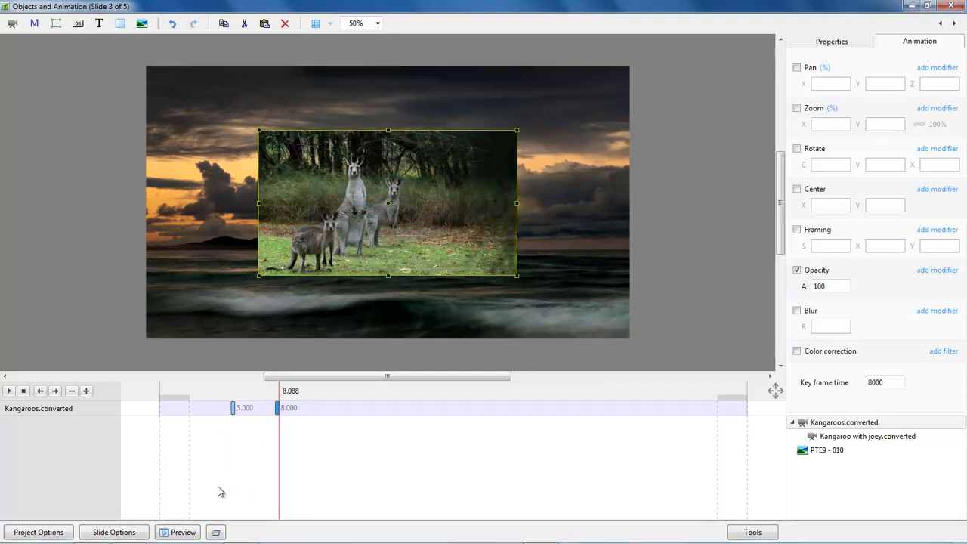
left_click(277, 408)
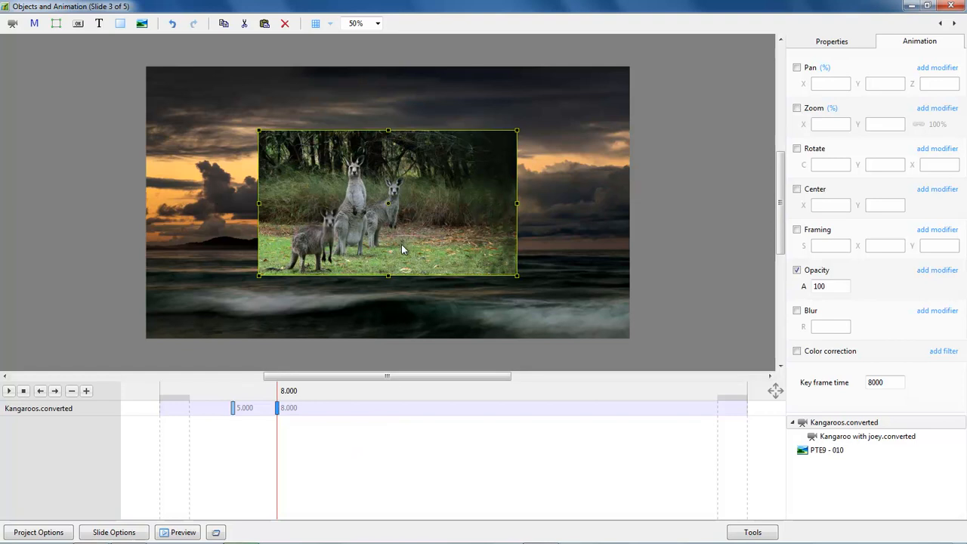
Add a third keyframe to Kangaroos.converted at 18000 ms
left_click(461, 411)
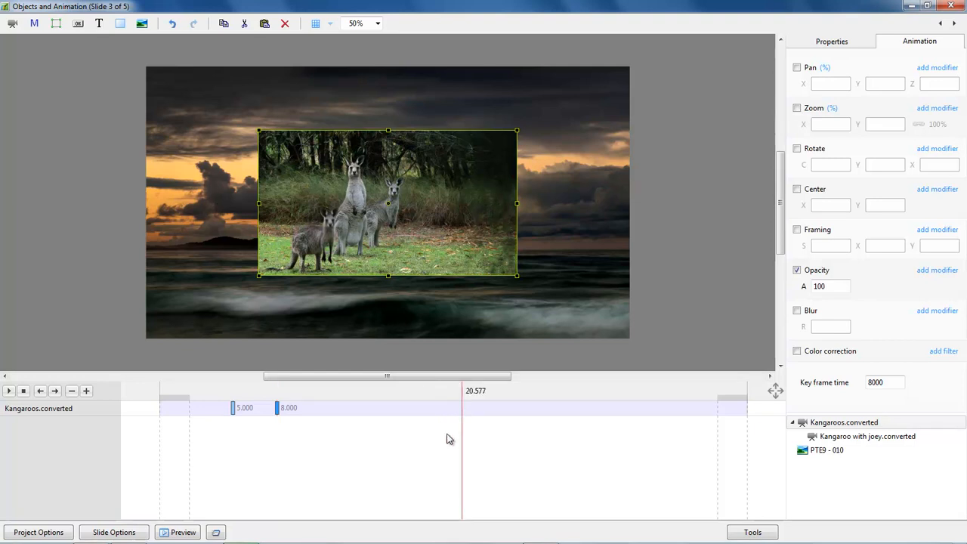
key("Insert")
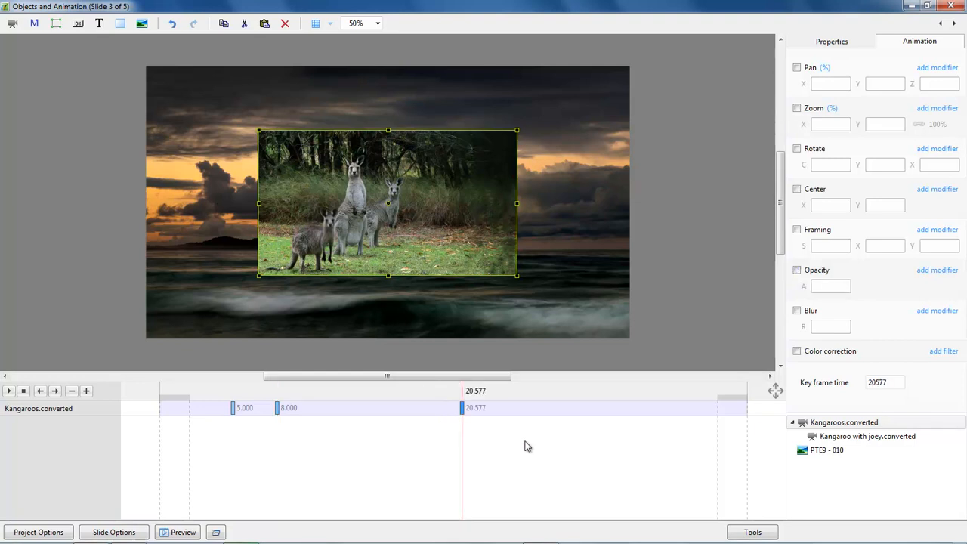
double_click(888, 381)
type("18000")
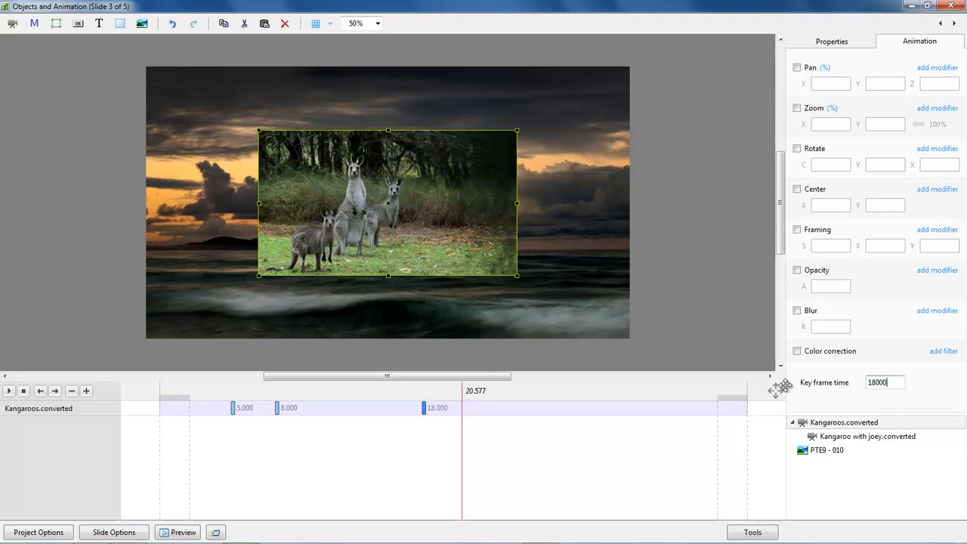
left_click(280, 408)
left_click(424, 408)
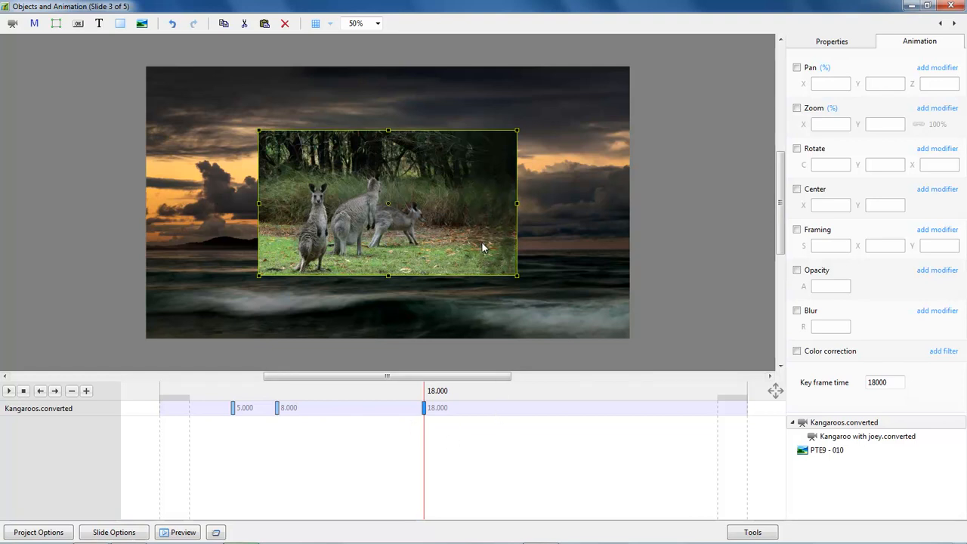
Add a fourth keyframe to Kangaroos.converted at 21000 ms
left_click(481, 414)
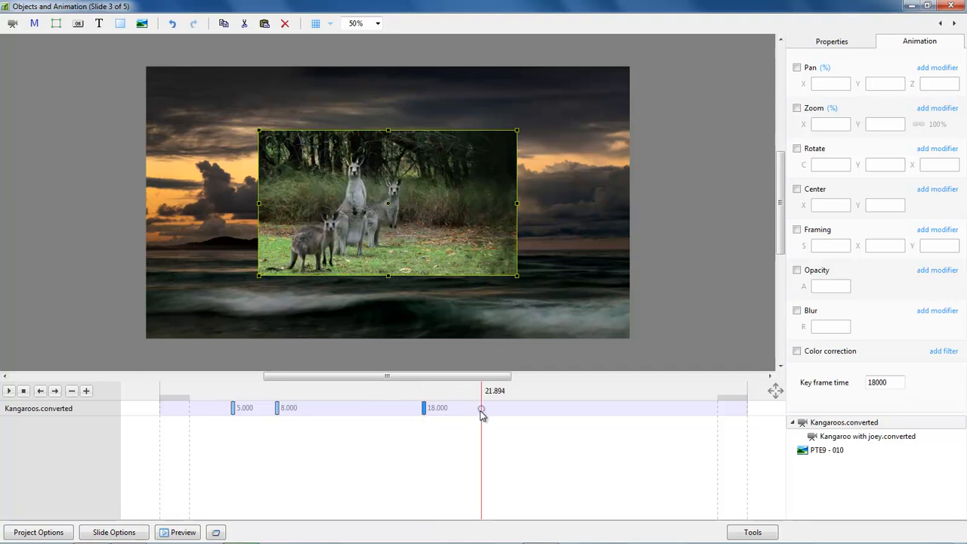
double_click(482, 447)
double_click(890, 382)
type("21000")
left_click(469, 409)
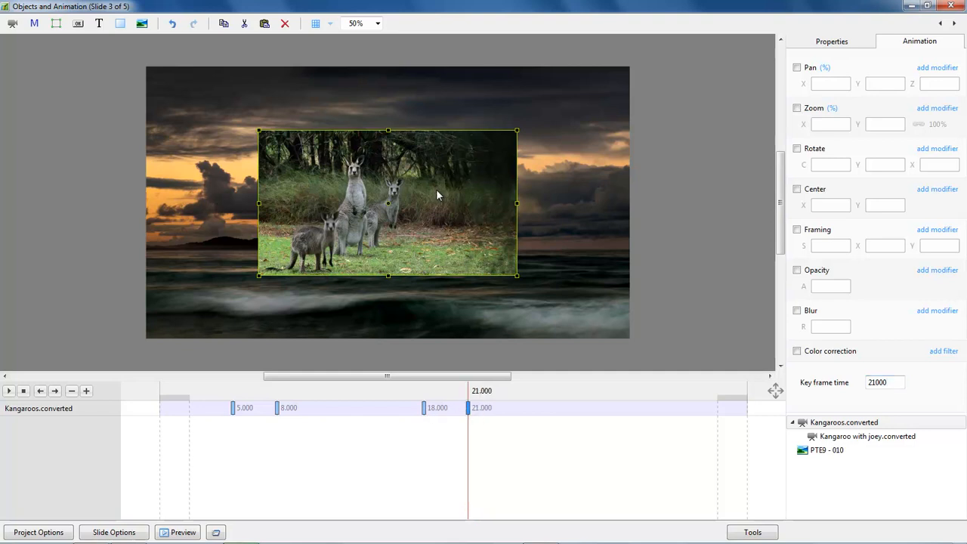
Enable rotation on the 21-second keyframe and set its Y rotation to 180°
left_click(797, 150)
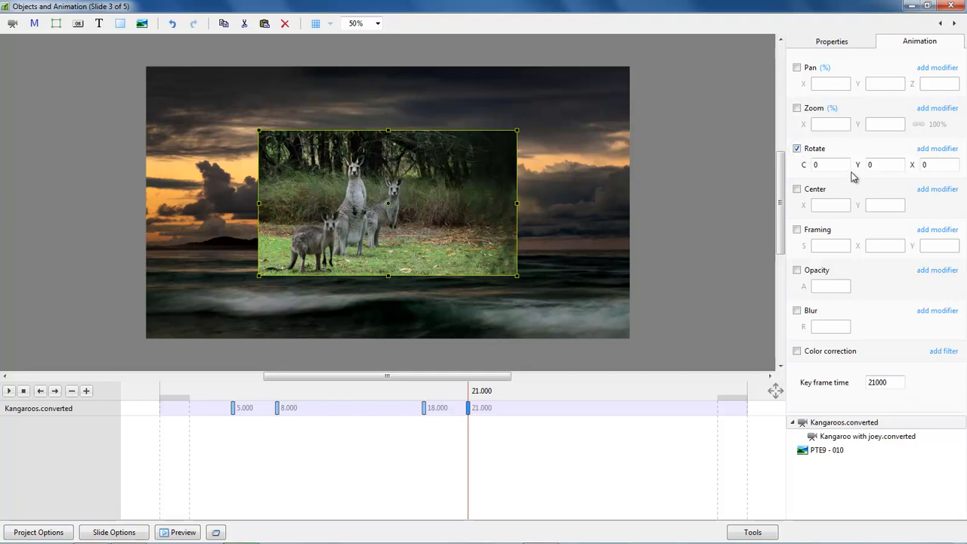
left_click_drag(857, 165, 852, 188)
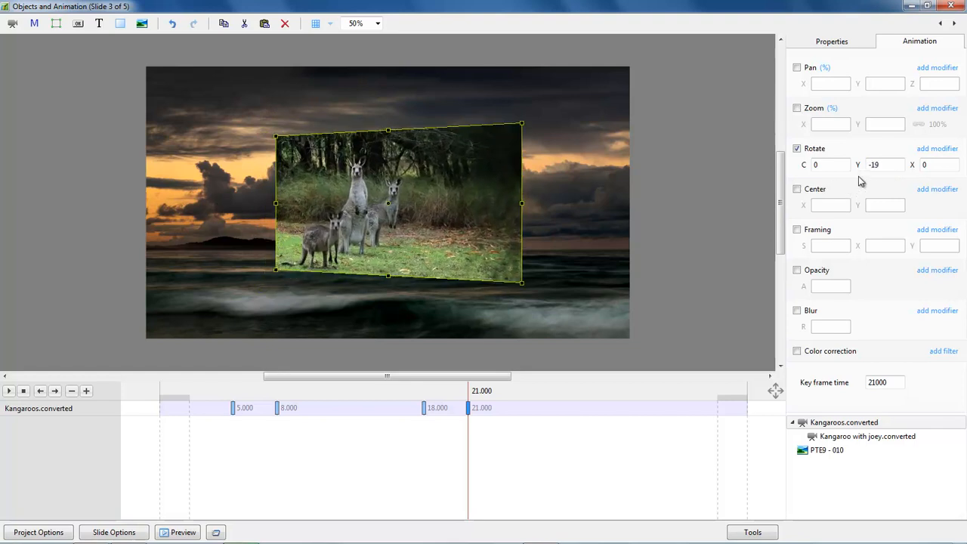
left_click(857, 165)
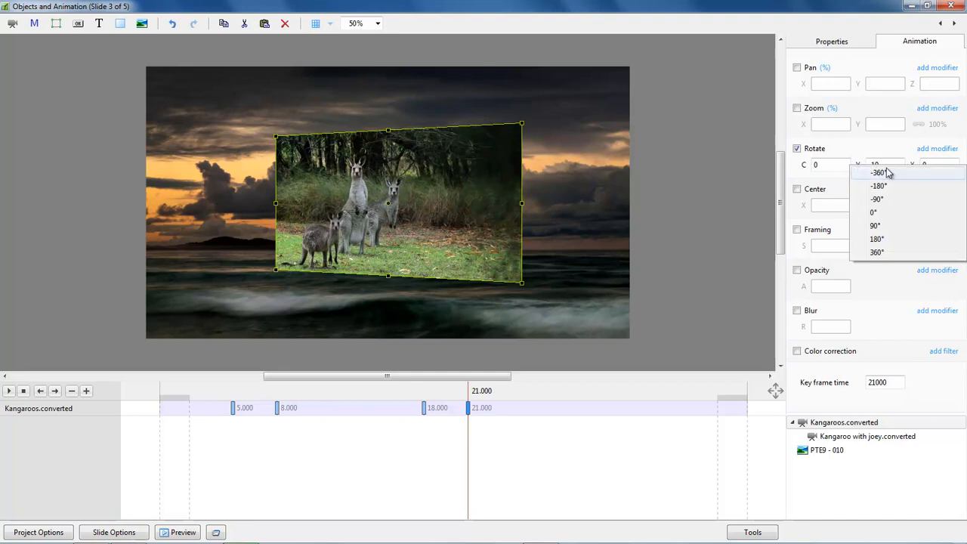
left_click(877, 240)
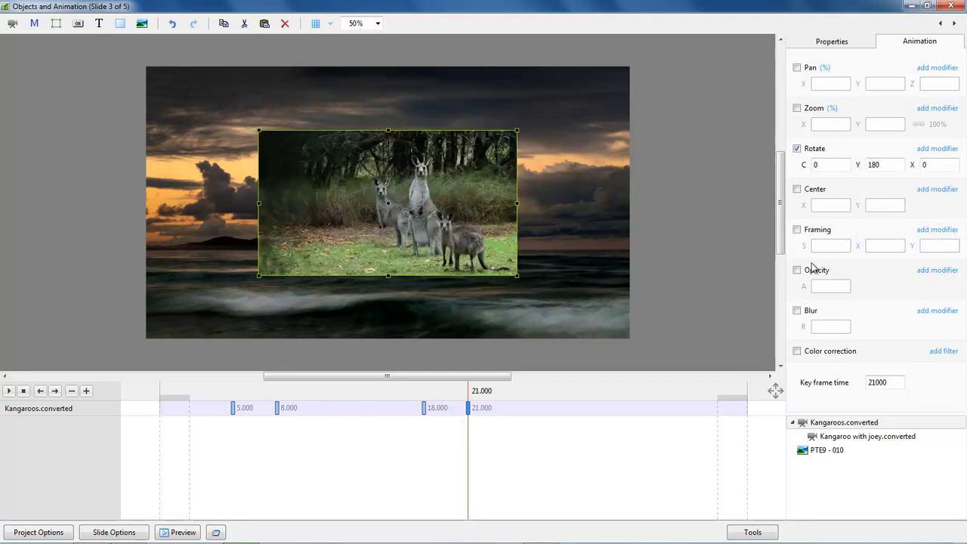
Play the slide animation from the start until past the 21-second keyframe to check the rotation
left_click(161, 425)
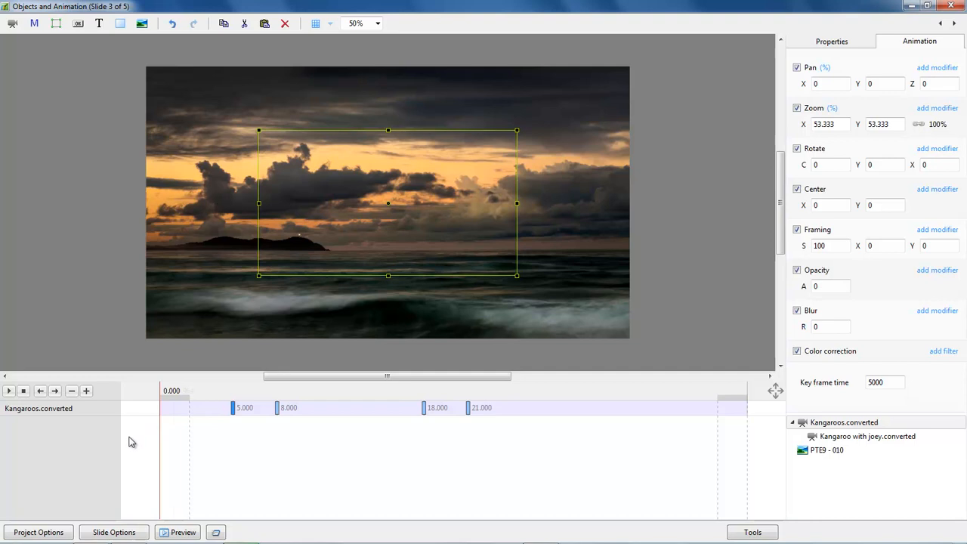
key("space")
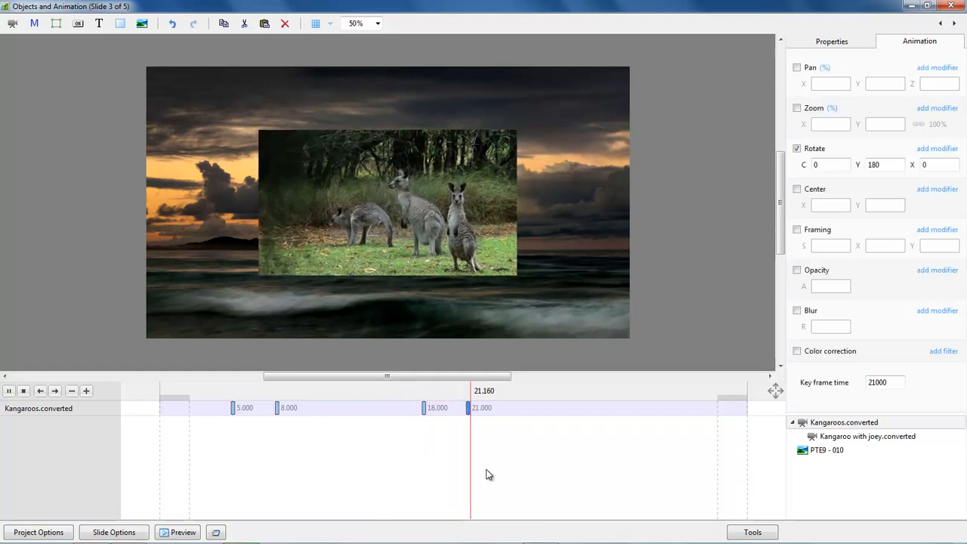
key("space")
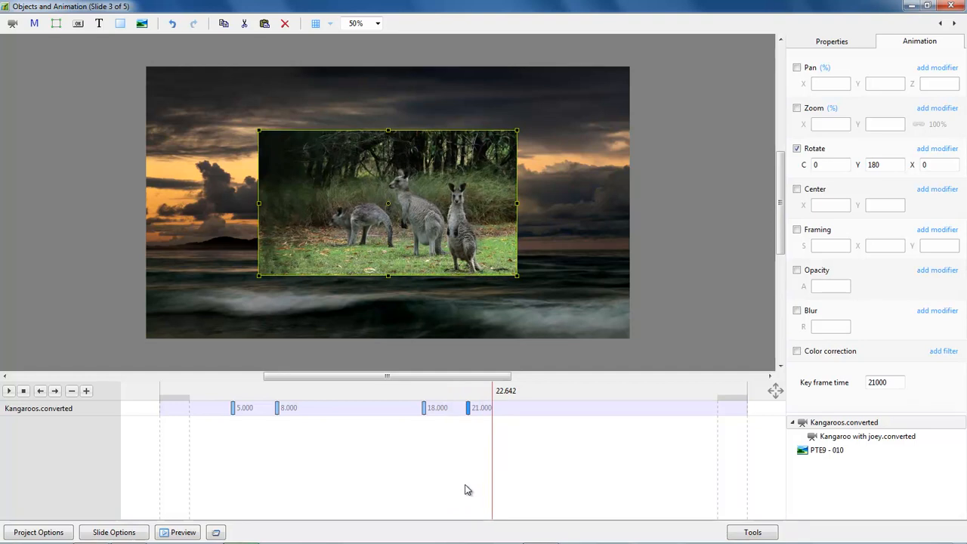
Select the 8- and 18-second keyframes together and enable Rotate on both with C, Y and X at 0
left_click(233, 413)
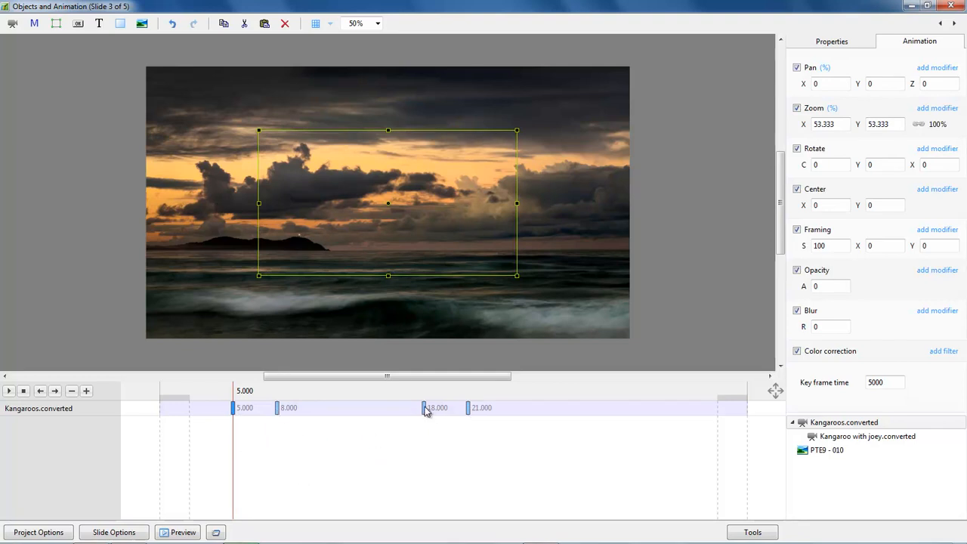
left_click(277, 408)
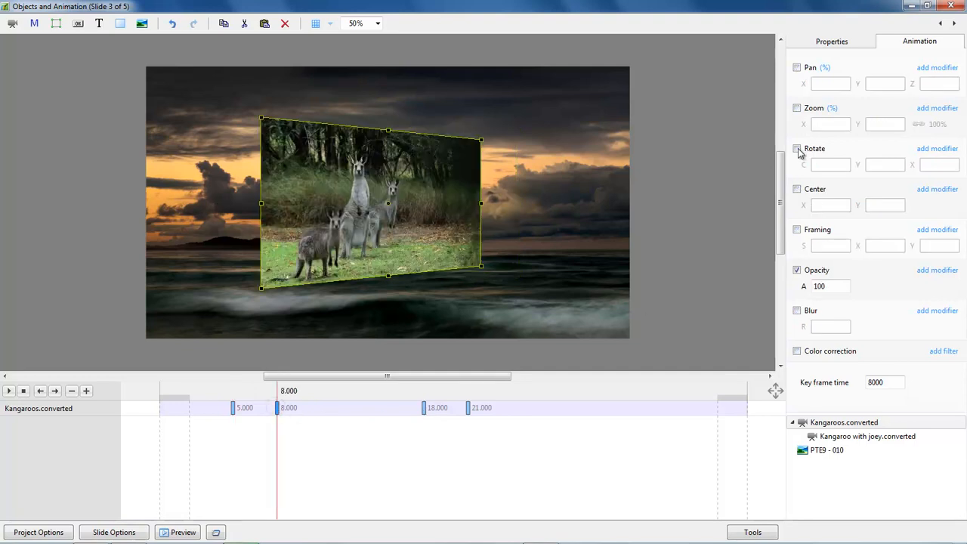
left_click(425, 409)
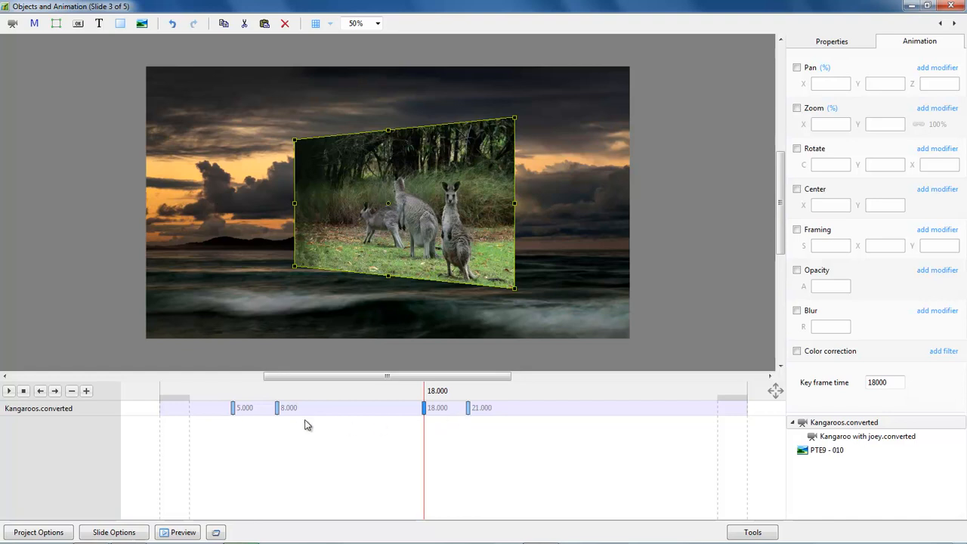
left_click(234, 408)
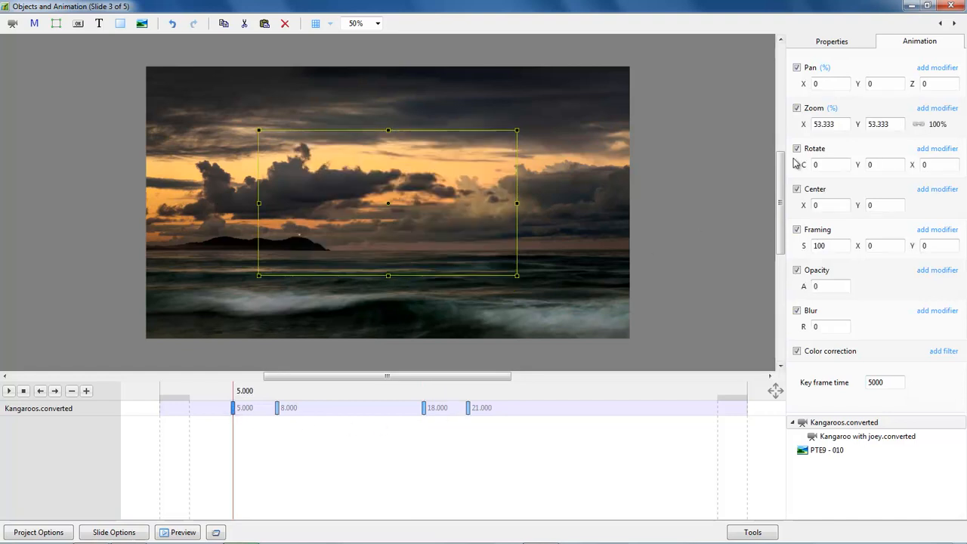
left_click(468, 408)
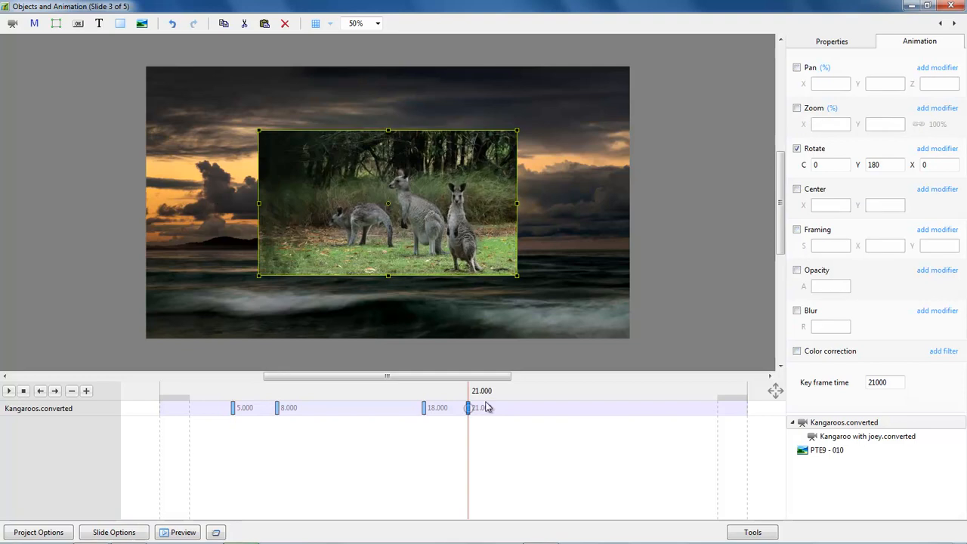
left_click(424, 408)
left_click(277, 408)
left_click(796, 149)
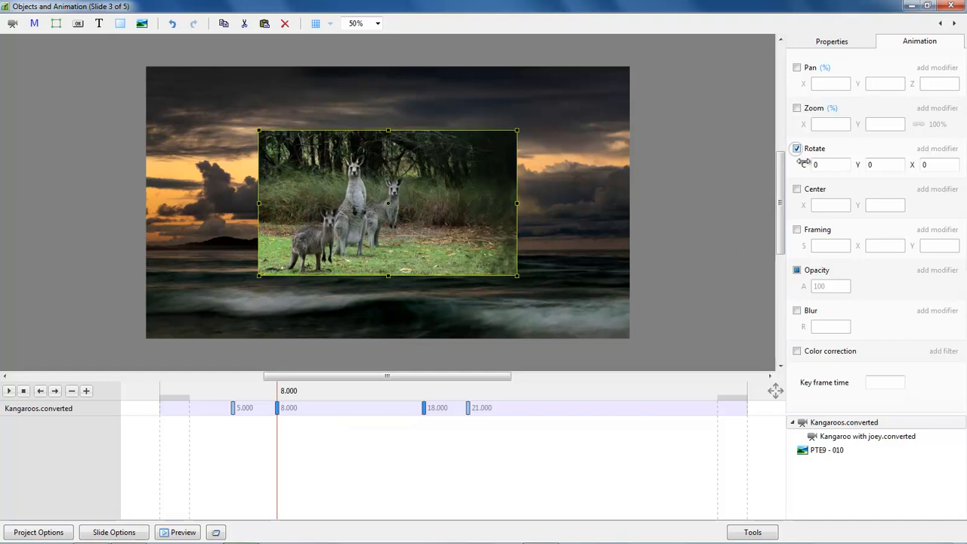
Play back the fade-in after 5 seconds and the turn between the 18- and 21-second keyframes
left_click(230, 420)
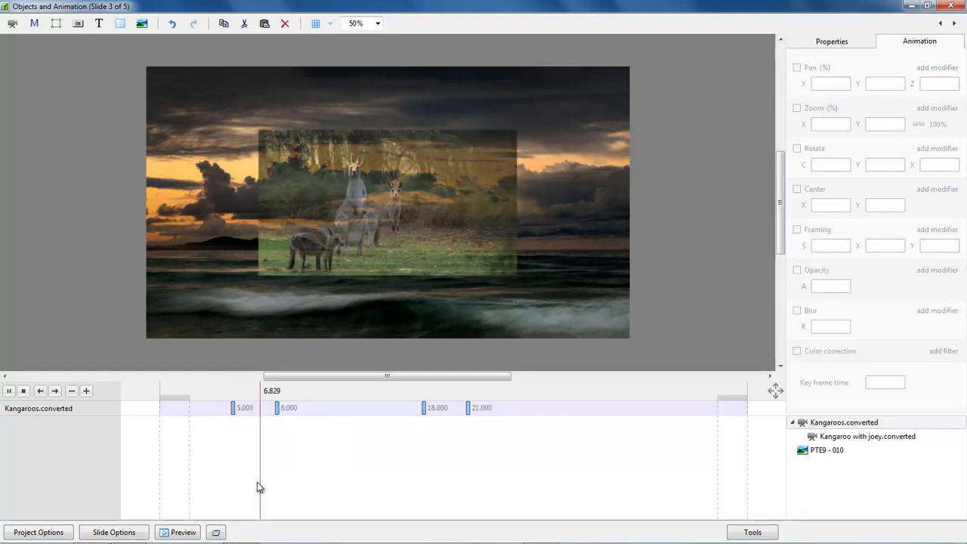
key("space")
left_click(412, 408)
key("space")
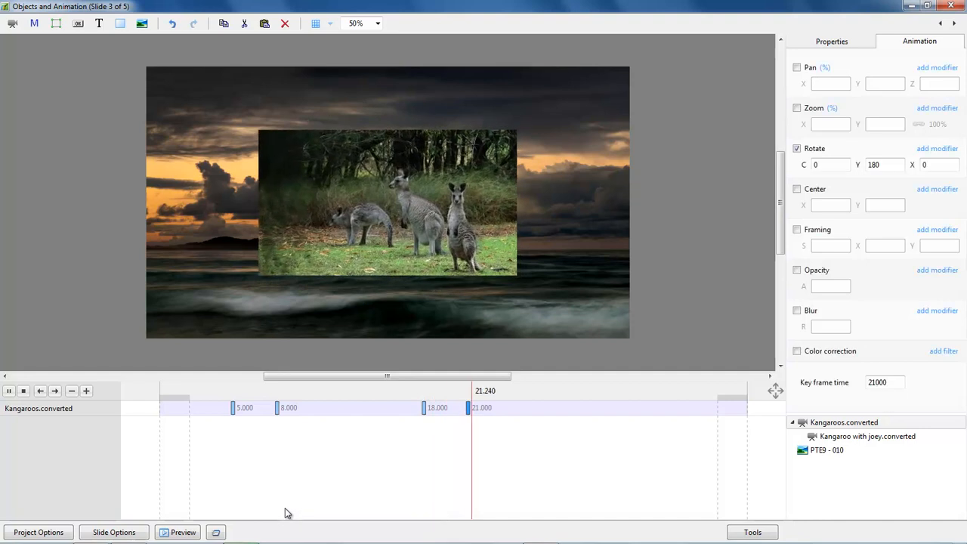
key("space")
Apply the Smooth animation speed modifier to the rotation of the parent kangaroo video's 18-second keyframe
left_click(475, 412)
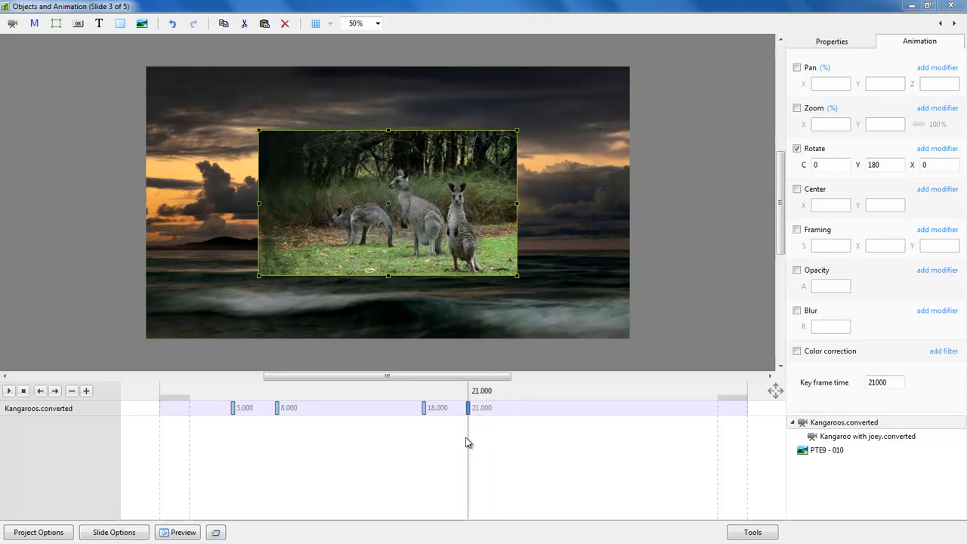
left_click(424, 408)
mouse_move(424, 431)
left_mouse_down()
mouse_move(469, 432)
mouse_move(414, 434)
left_mouse_up()
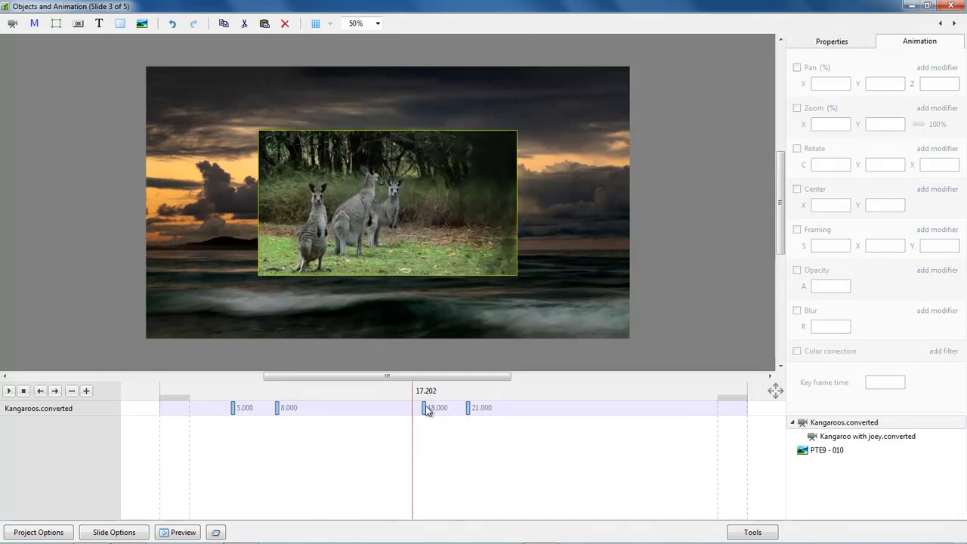
left_click(425, 408)
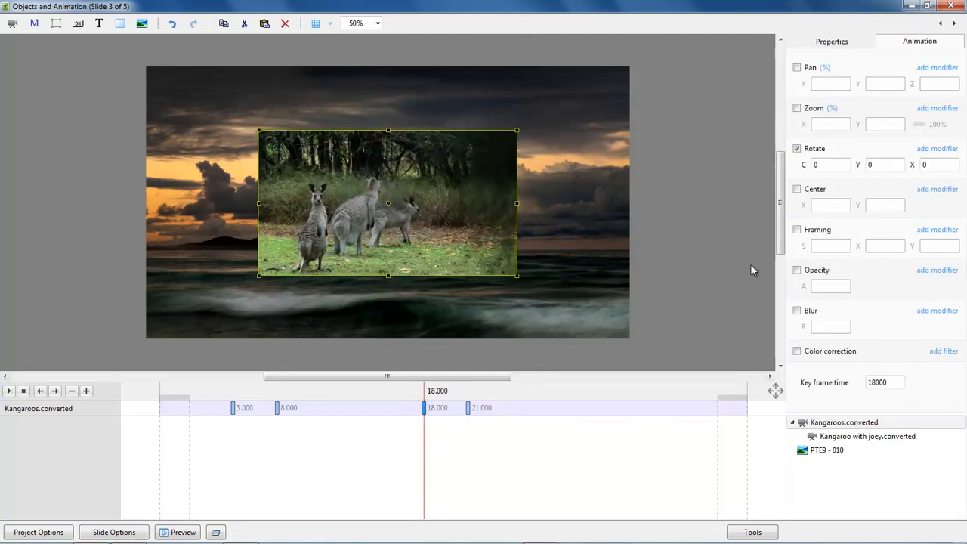
left_click(937, 149)
mouse_move(884, 164)
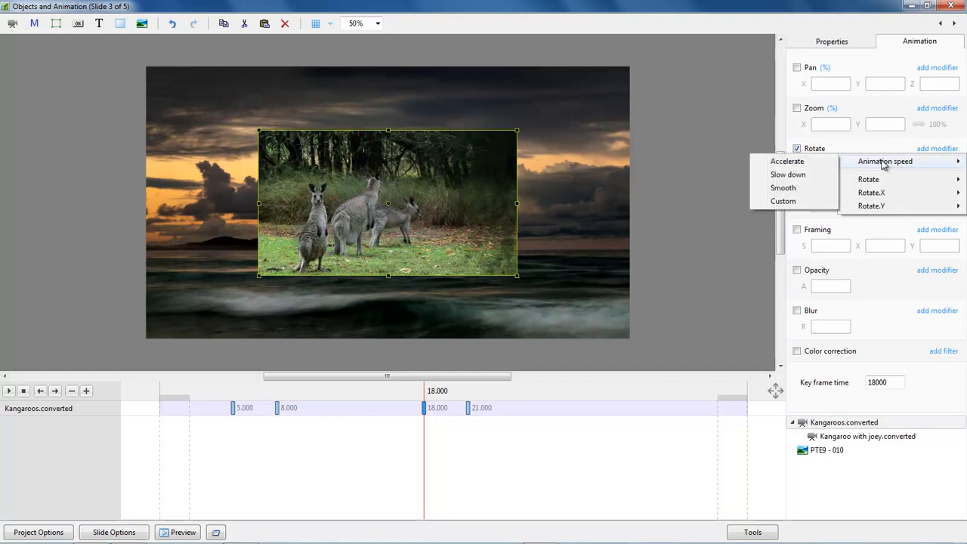
left_click(782, 188)
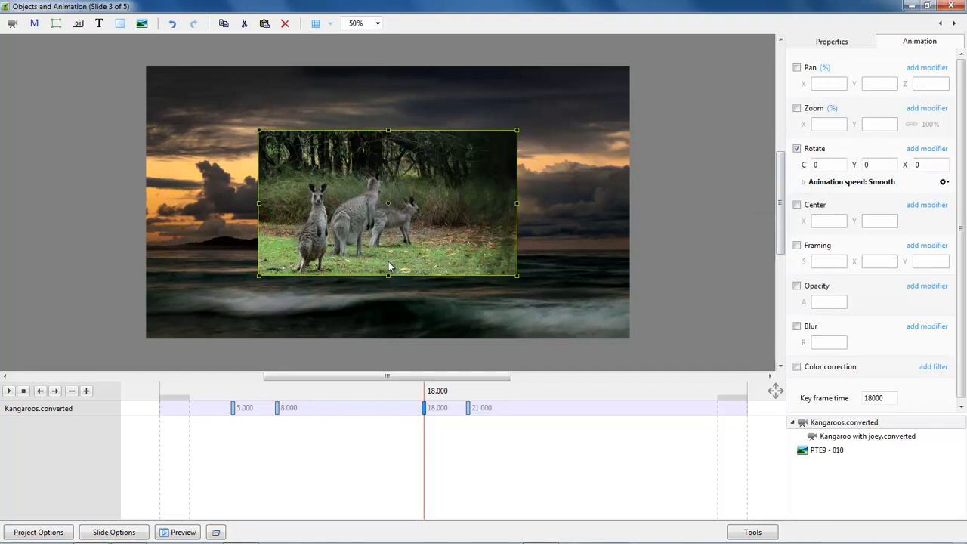
Play the slide from just before the 18-second keyframe to check the smoothed turn
left_click(411, 393)
key("space")
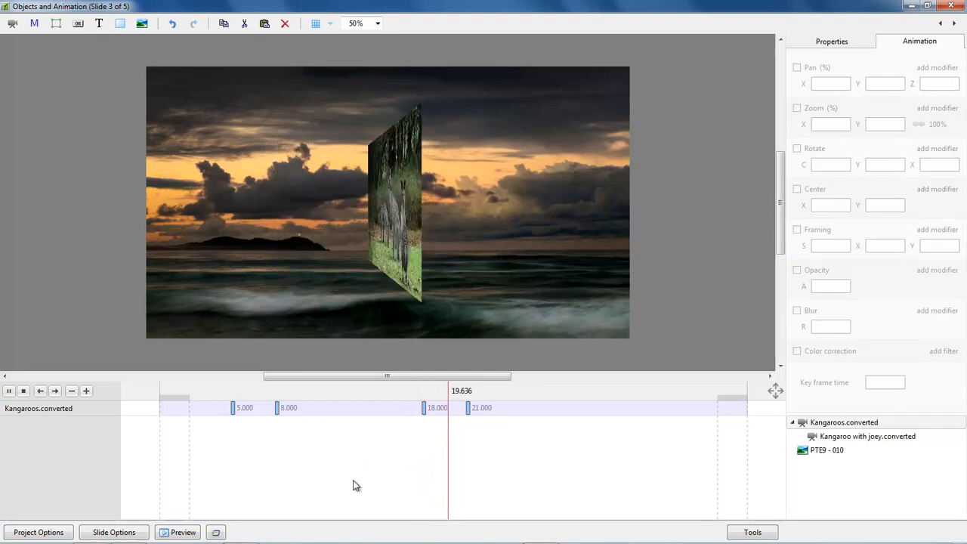
key("space")
Set the key frame time of the 21-second keyframe to 22000
left_click(468, 412)
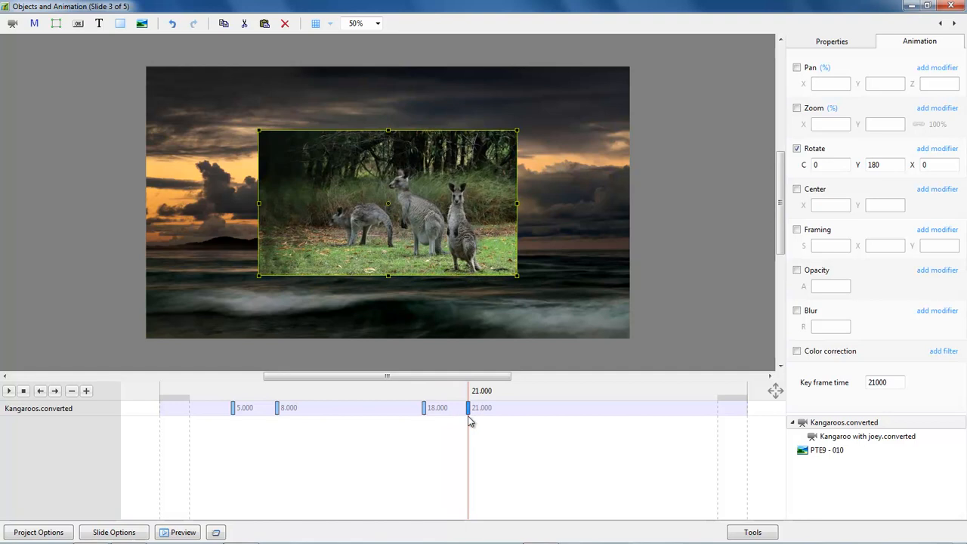
double_click(878, 383)
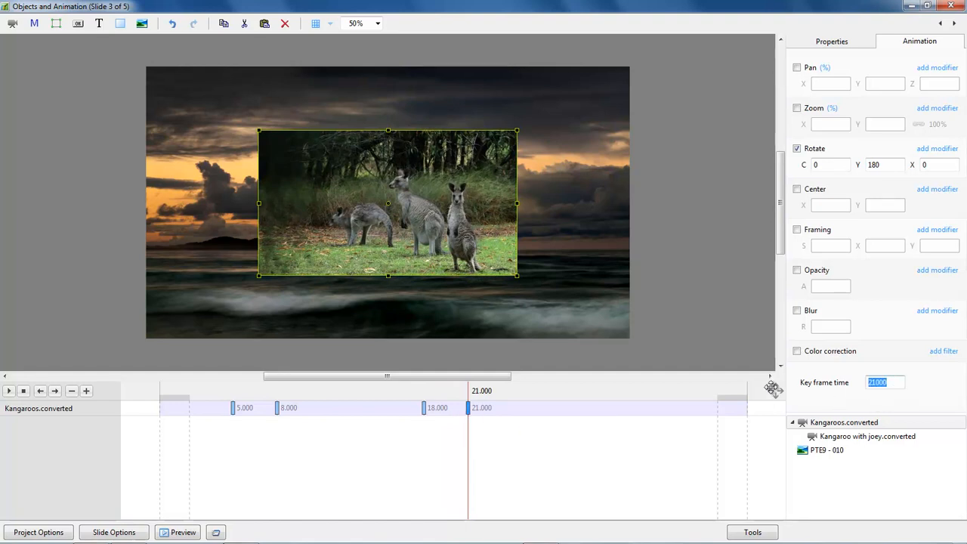
type("22000")
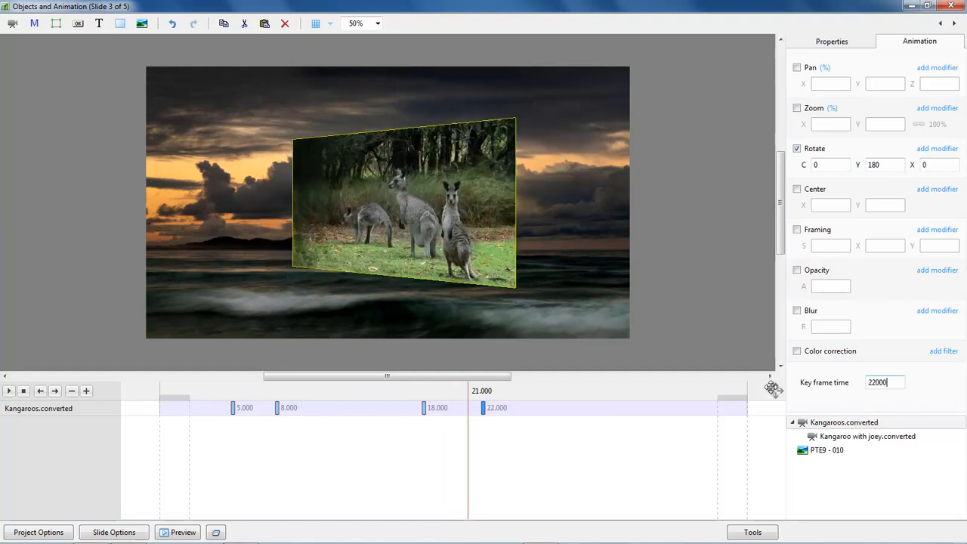
Play back the longer turn between the 18- and 22-second keyframes and go to the 22-second keyframe
left_click(407, 392)
key("space")
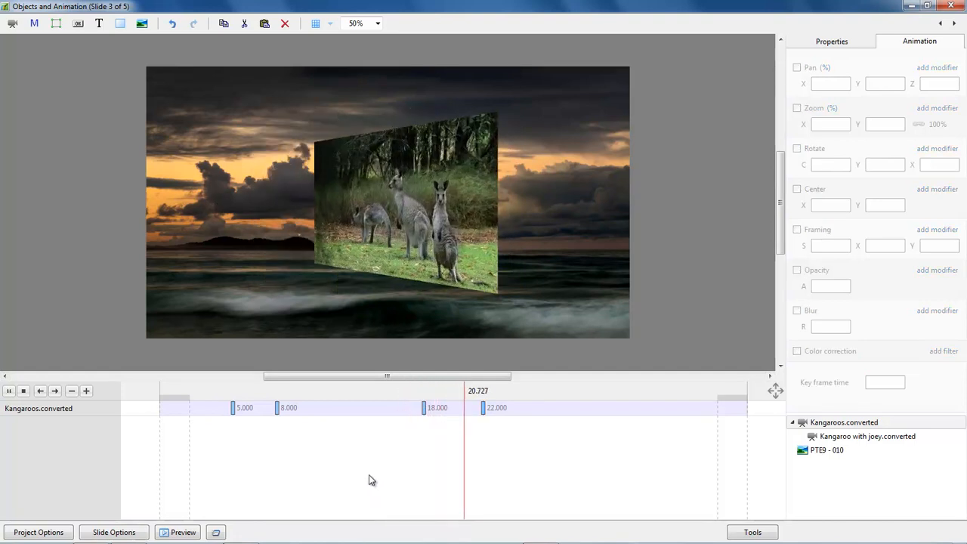
key("space")
left_click(483, 408)
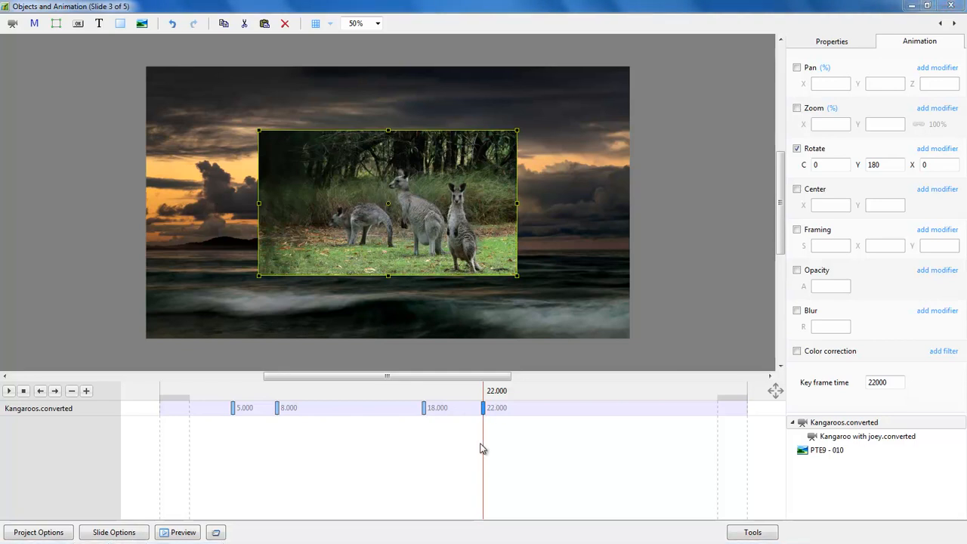
Move the first keyframe of the Kangaroo with joey.converted video to 18 seconds, aligned with the parent's keyframe
left_click(839, 438)
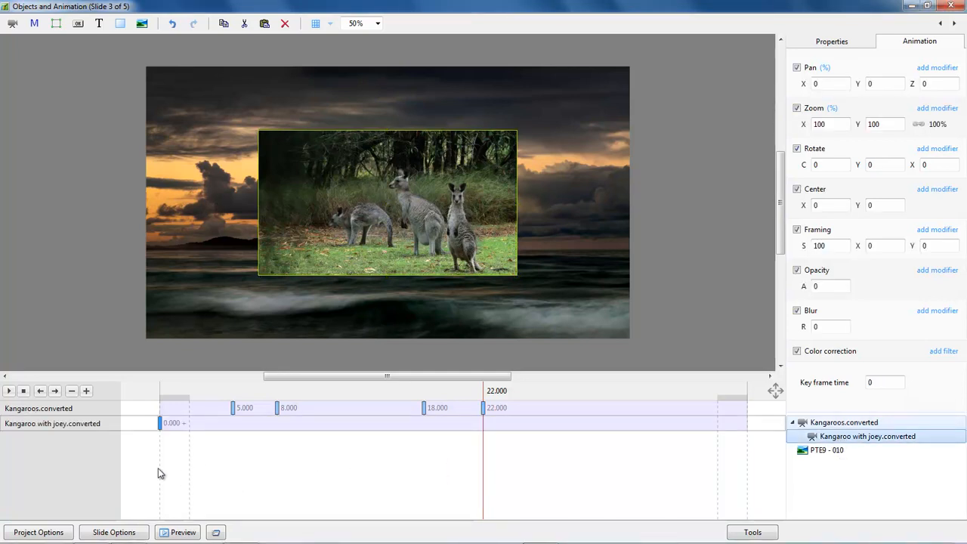
left_click(160, 424)
left_click_drag(162, 427, 425, 453)
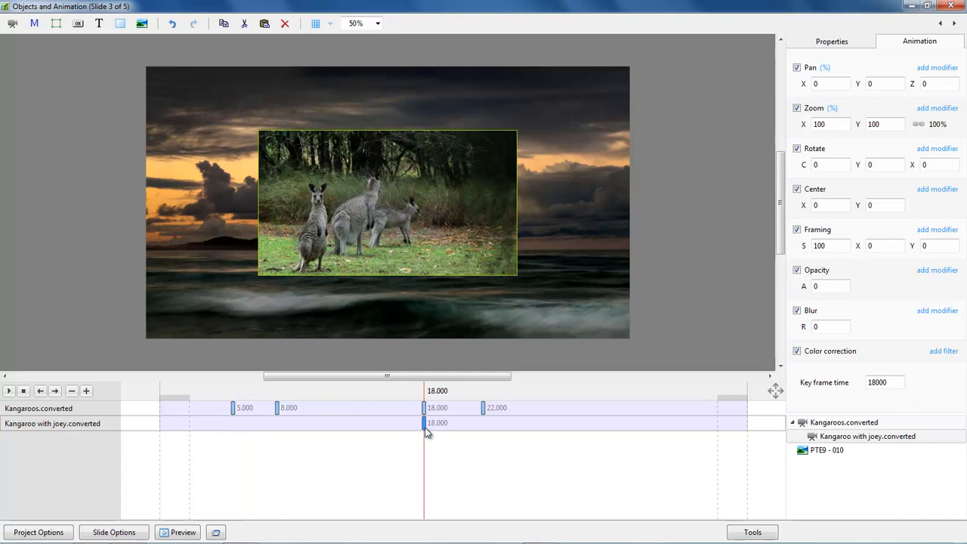
mouse_move(427, 445)
left_mouse_down()
mouse_move(436, 446)
mouse_move(427, 451)
mouse_move(429, 436)
left_mouse_up()
left_click(424, 426)
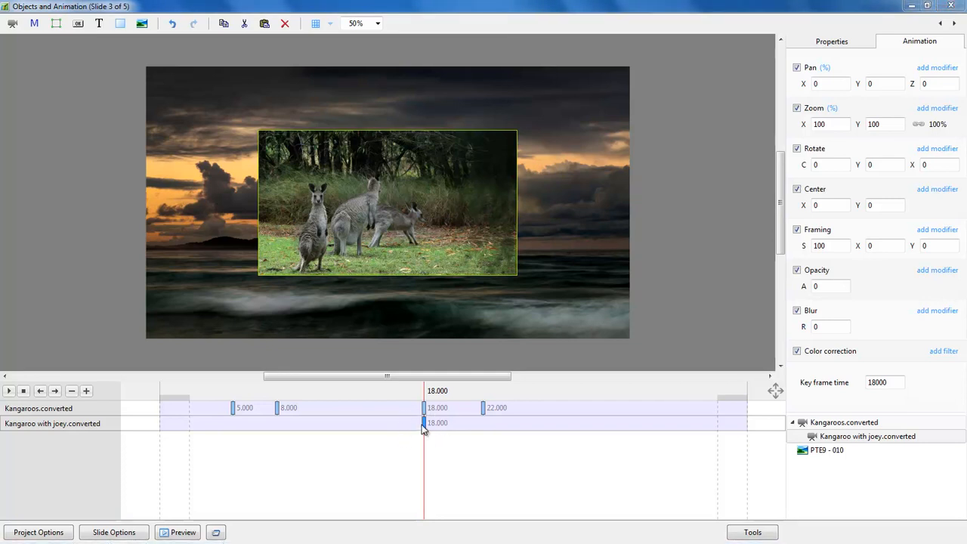
Set the opacity of the joey video's 18-second keyframe to 100
double_click(801, 287)
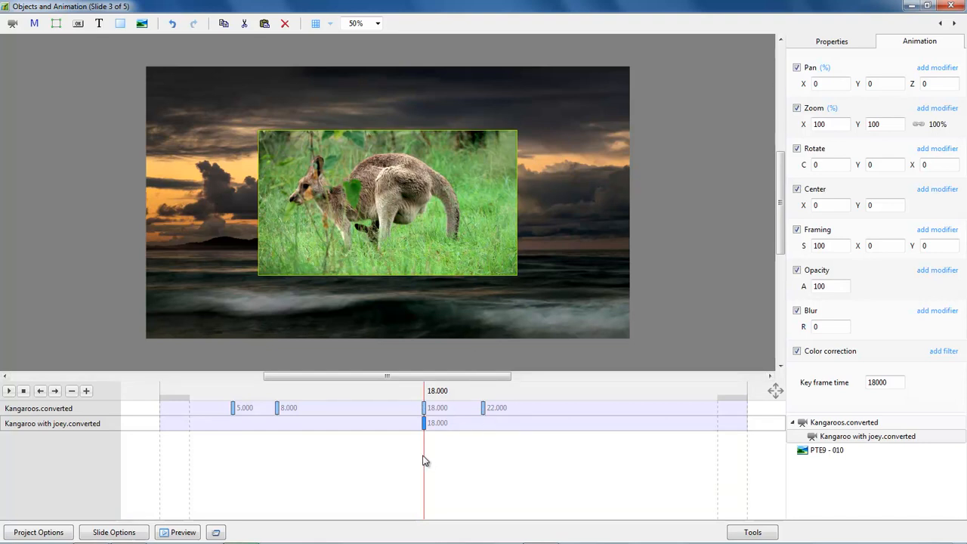
left_click_drag(423, 461, 425, 426)
mouse_move(425, 443)
left_mouse_down()
mouse_move(486, 450)
mouse_move(424, 443)
left_mouse_up()
left_click(425, 426)
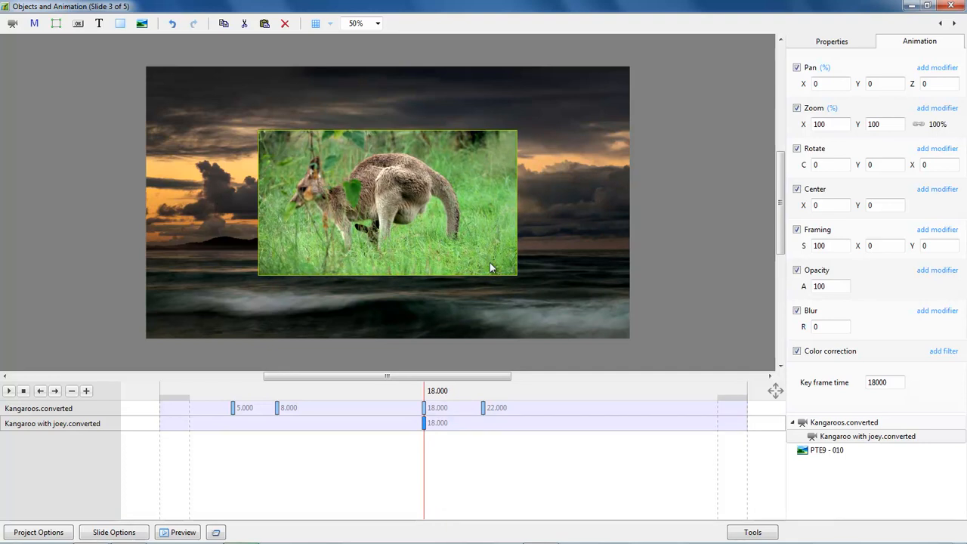
Set the Y rotation of the joey video's 18-second keyframe to 180°
left_click(855, 165)
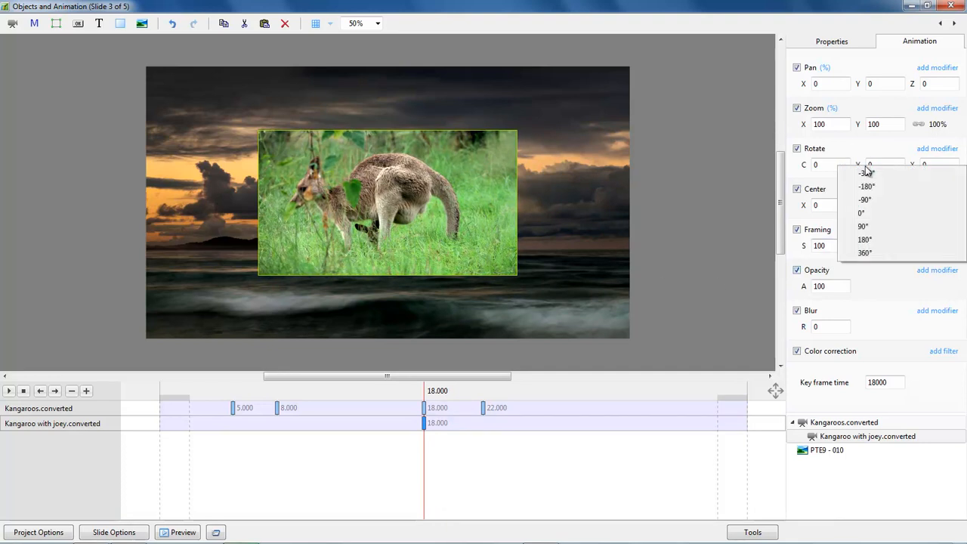
left_click(865, 240)
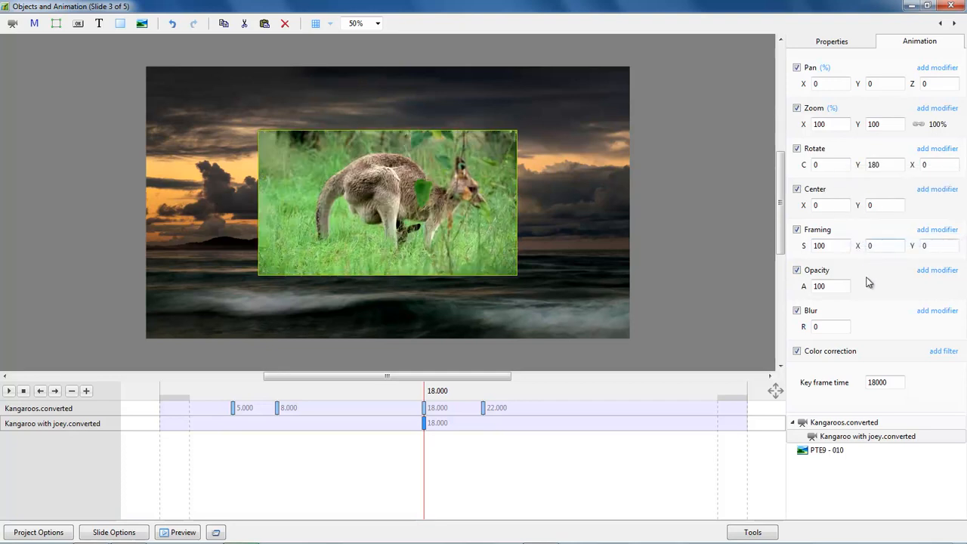
mouse_move(424, 451)
left_mouse_down()
mouse_move(485, 452)
mouse_move(423, 451)
left_mouse_up()
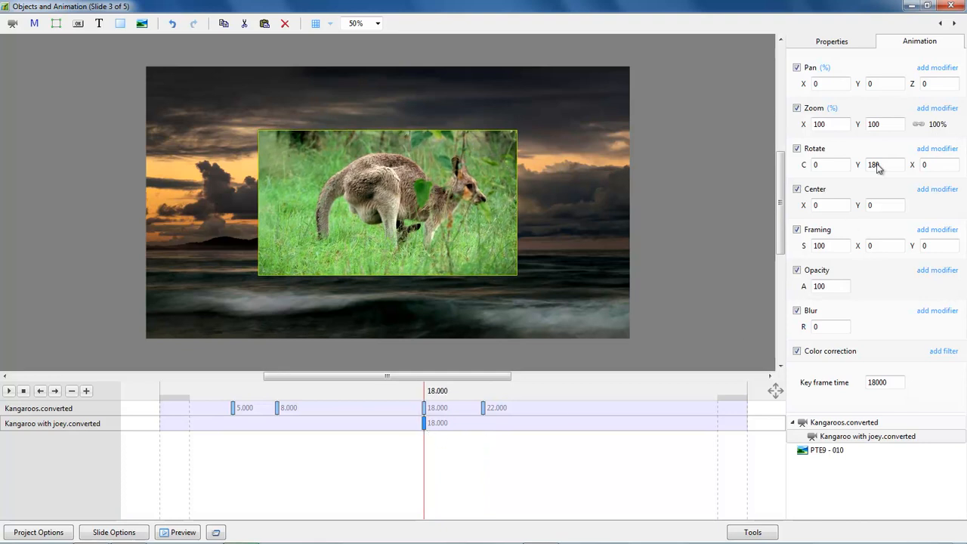
Disable Show back side in the common properties of the Kangaroo with joey.converted video
left_click(854, 44)
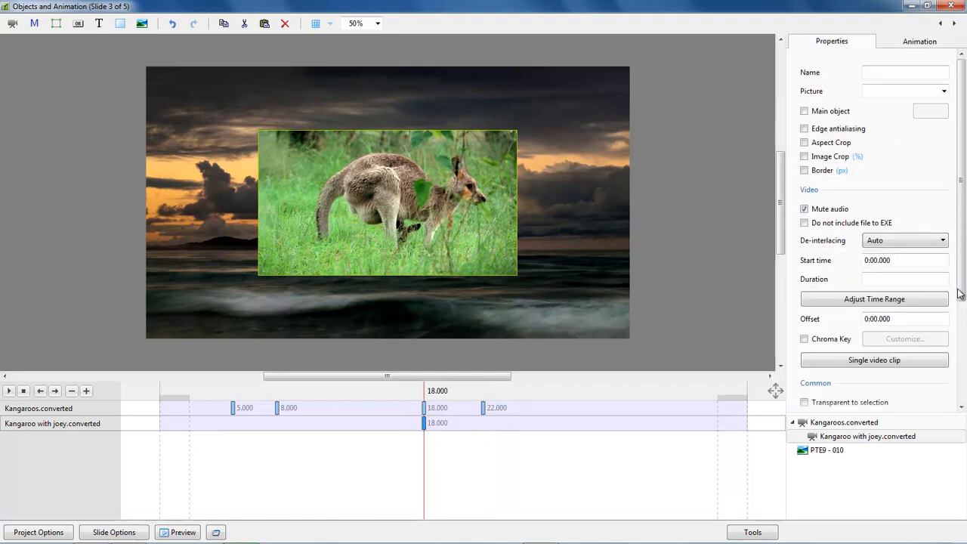
scroll(960, 313, "down", 2)
scroll(963, 321, "down", 3)
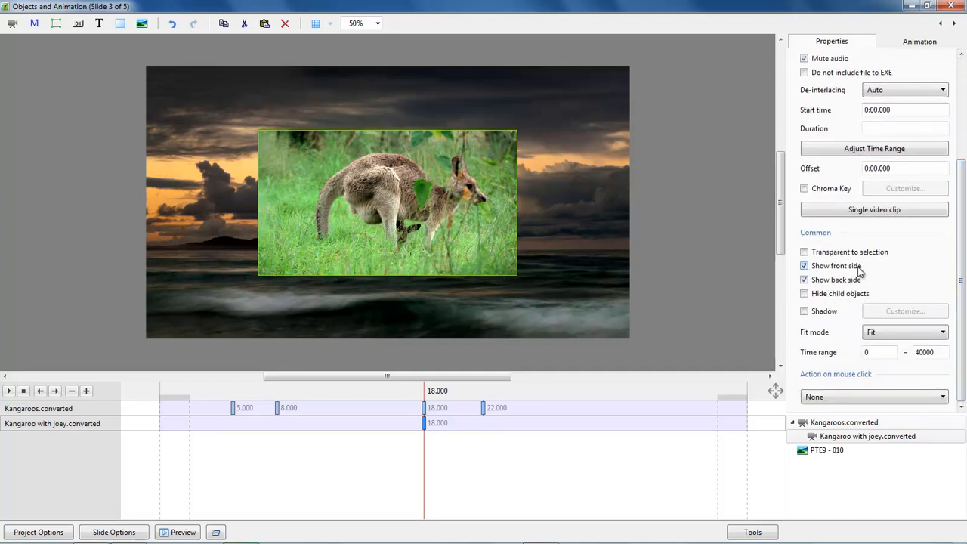
left_click(804, 280)
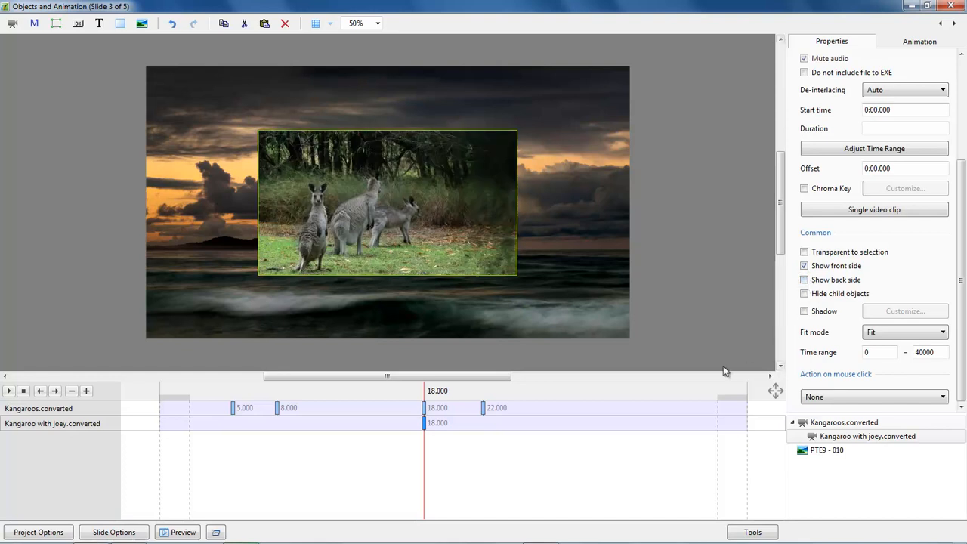
Play the slide through the turn until past 22 seconds to check the change from one video to the other
left_click(389, 434)
key("space")
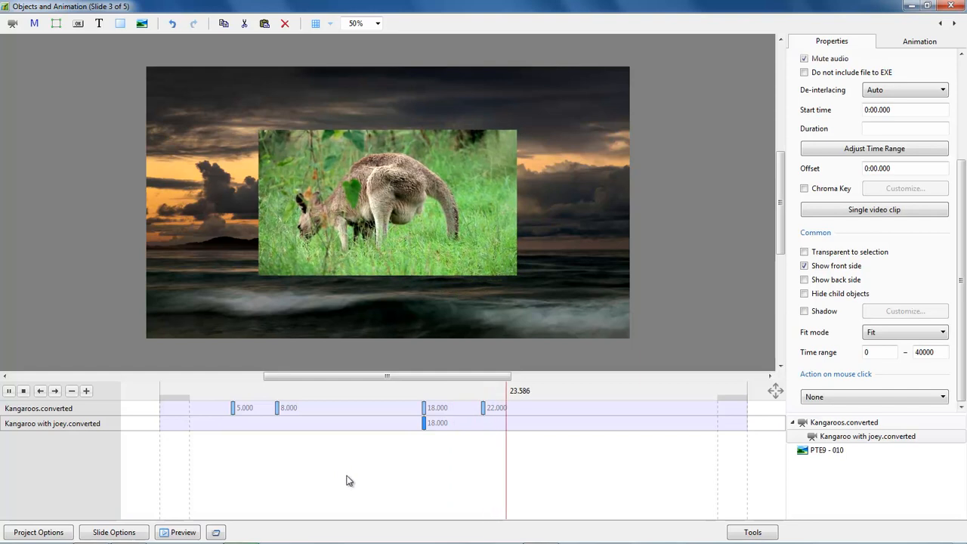
key("space")
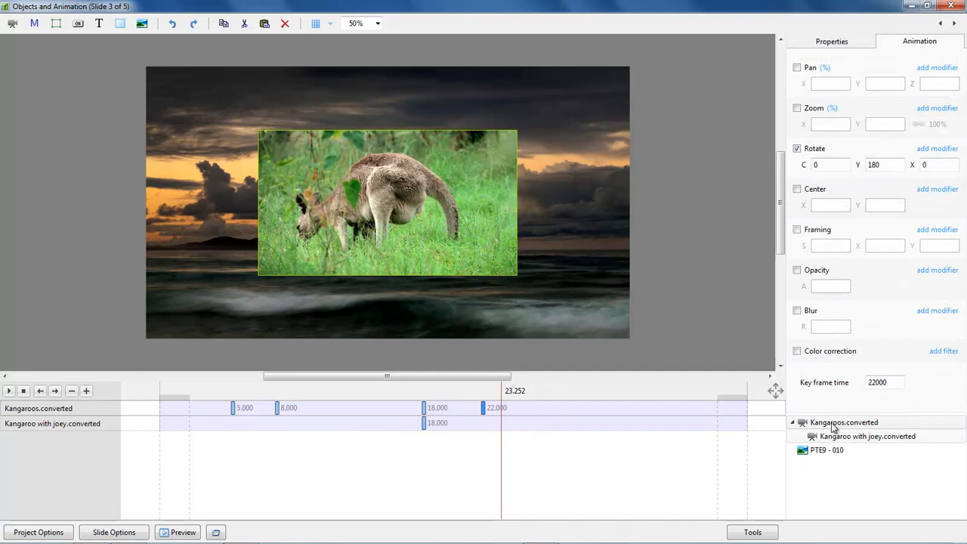
Add a keyframe to the Kangaroos.converted video after the 22-second one and set its time to 32000
left_click(834, 425)
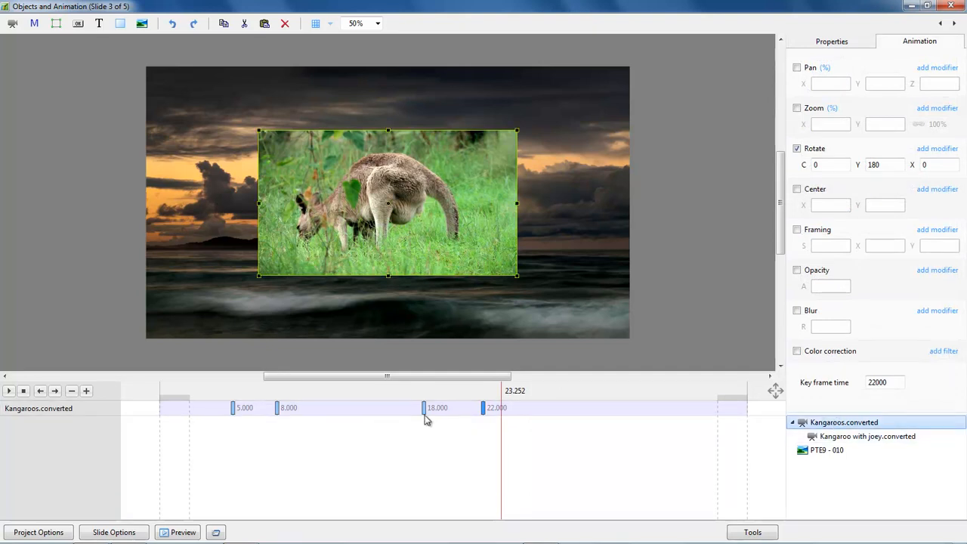
left_click(484, 409)
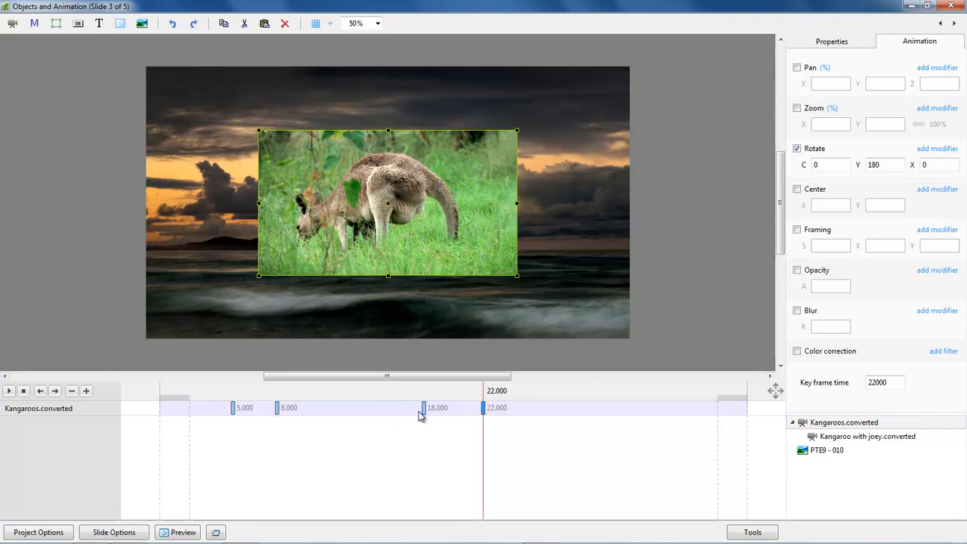
left_click(611, 412)
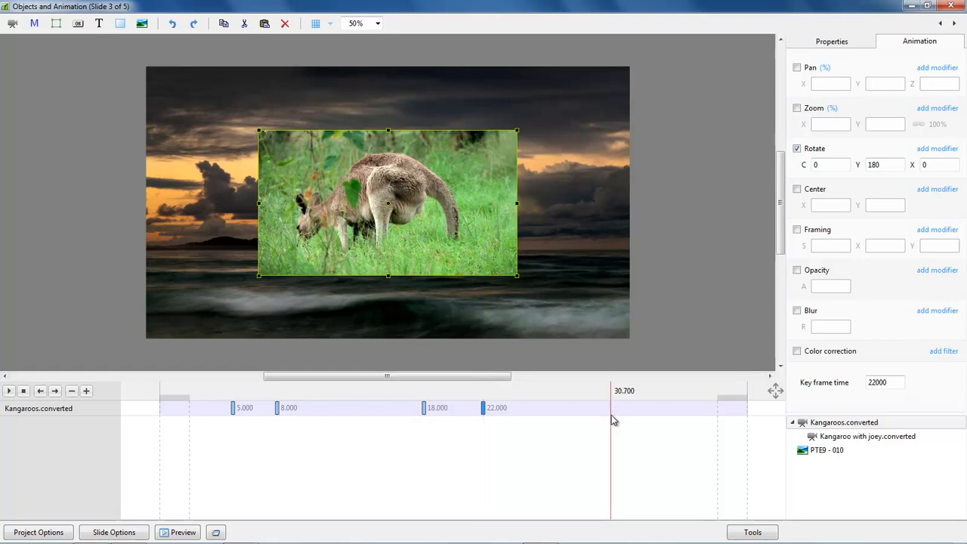
double_click(612, 421)
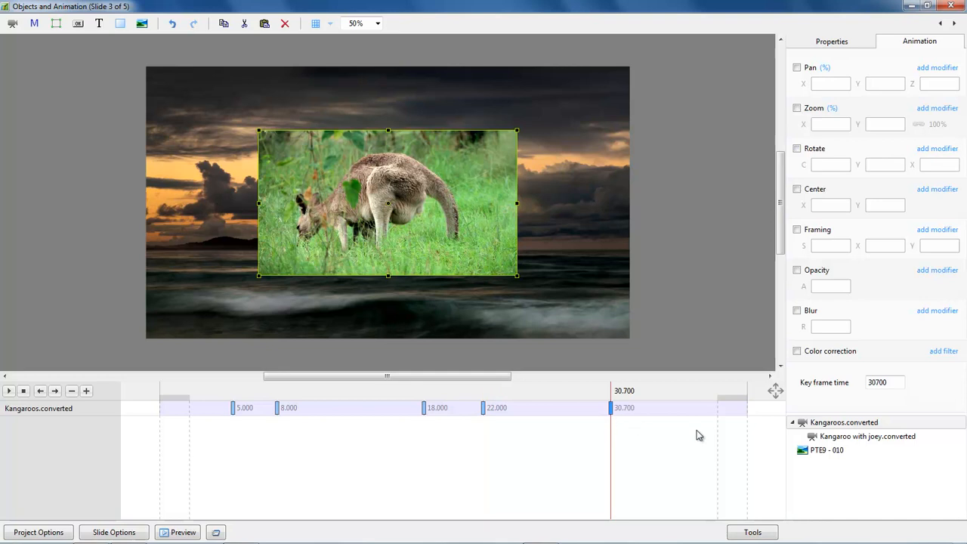
left_click_drag(891, 382, 853, 383)
type("32000")
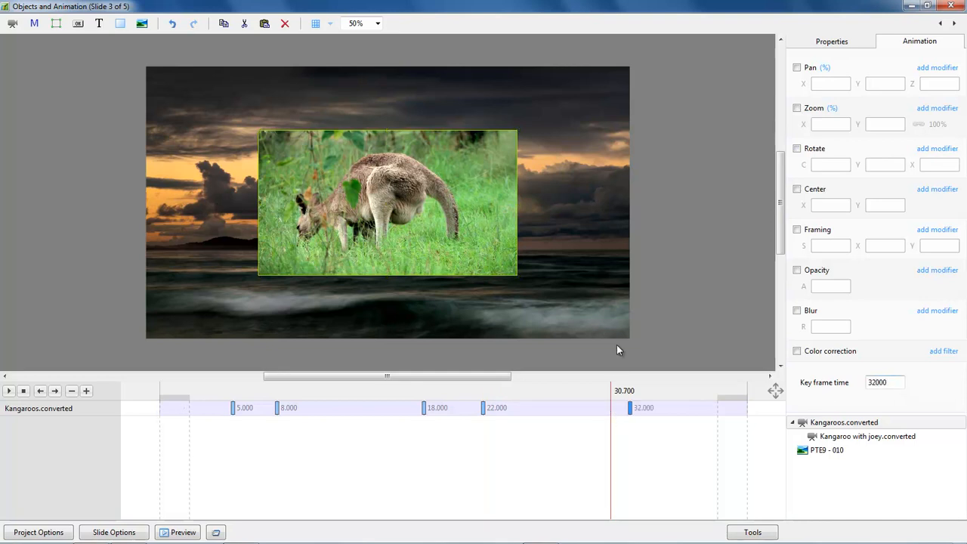
left_click(631, 407)
left_click(484, 408)
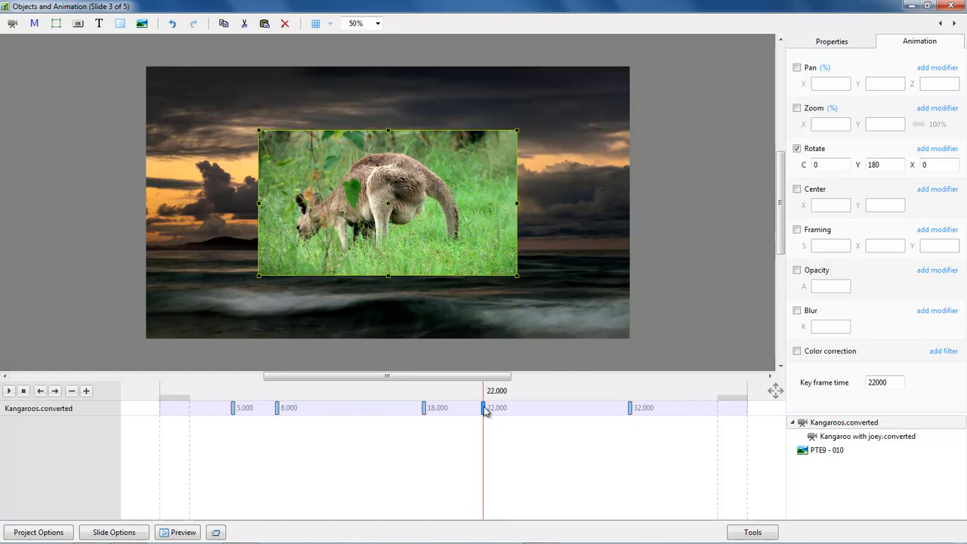
left_click(631, 408)
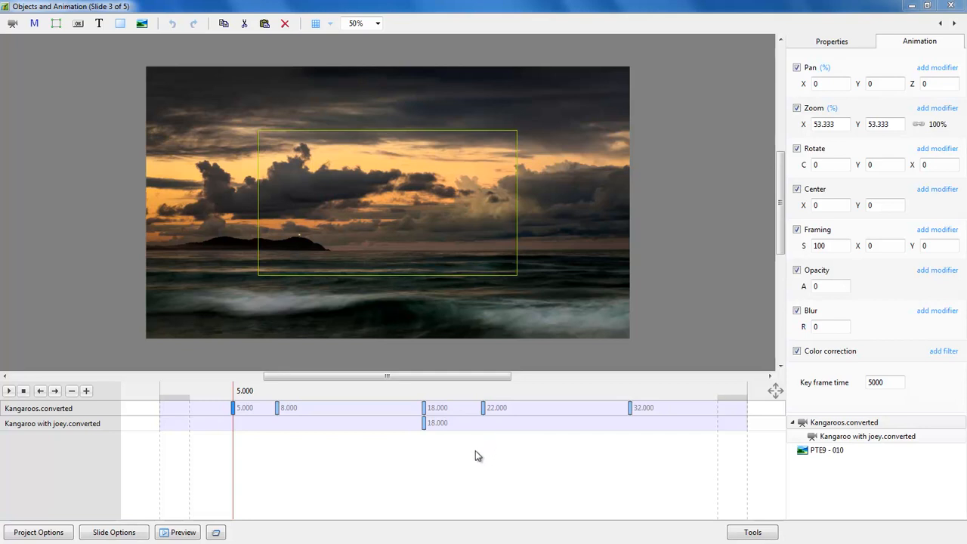
Scrub from the 22- to the 32-second keyframe and return to the parent video's 5-second keyframe
left_click(484, 408)
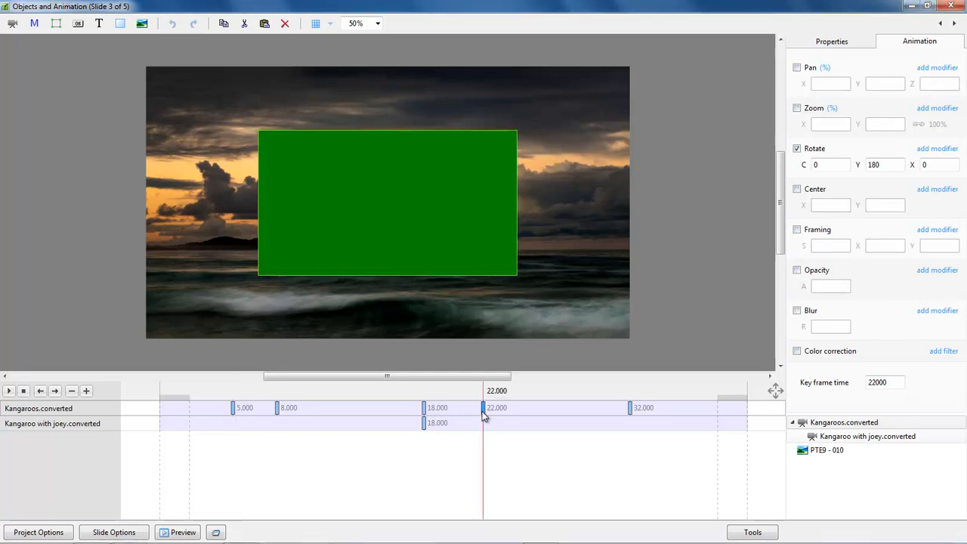
left_click_drag(484, 451, 544, 461)
left_click_drag(589, 462, 629, 458)
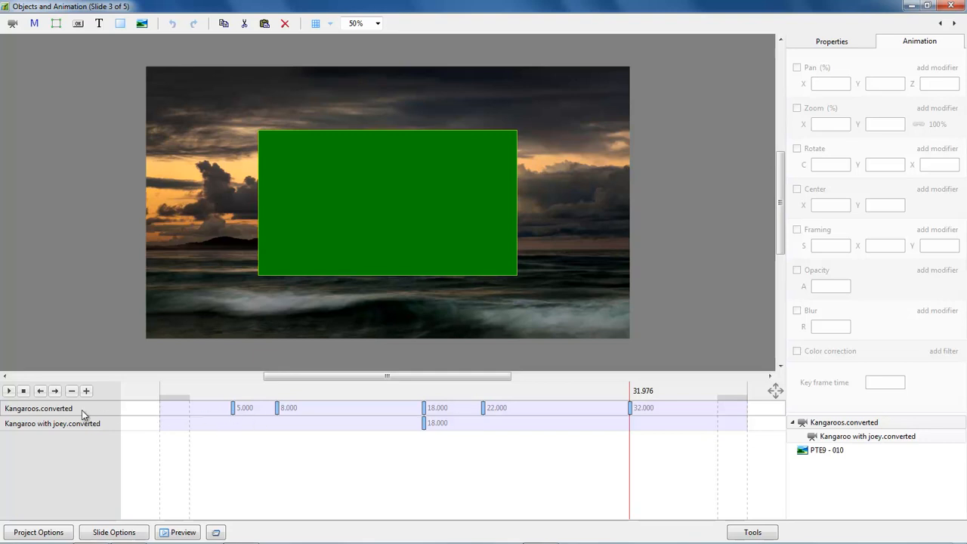
left_click(233, 407)
left_click_drag(234, 433, 232, 412)
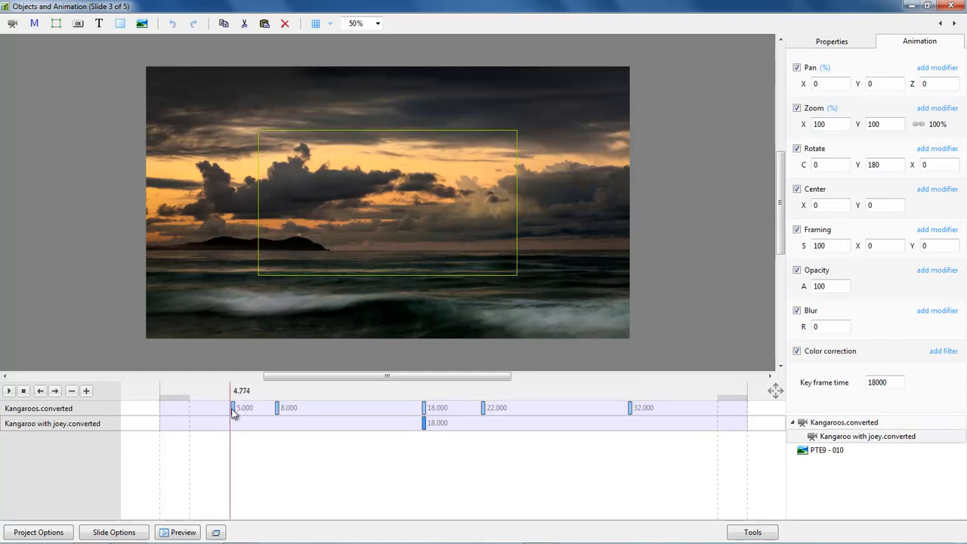
left_click(233, 410)
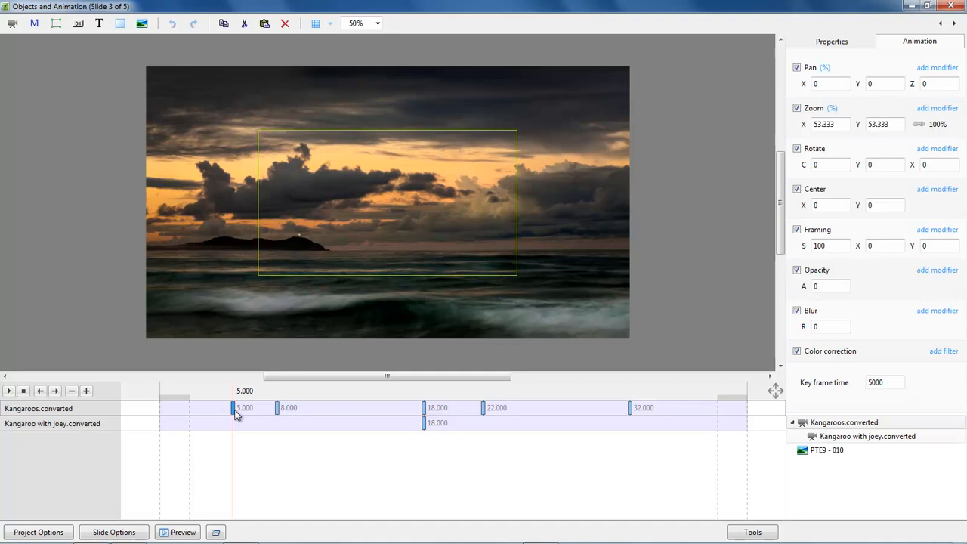
Set the video offset of Kangaroos.converted to 0:05.000
left_click(835, 425)
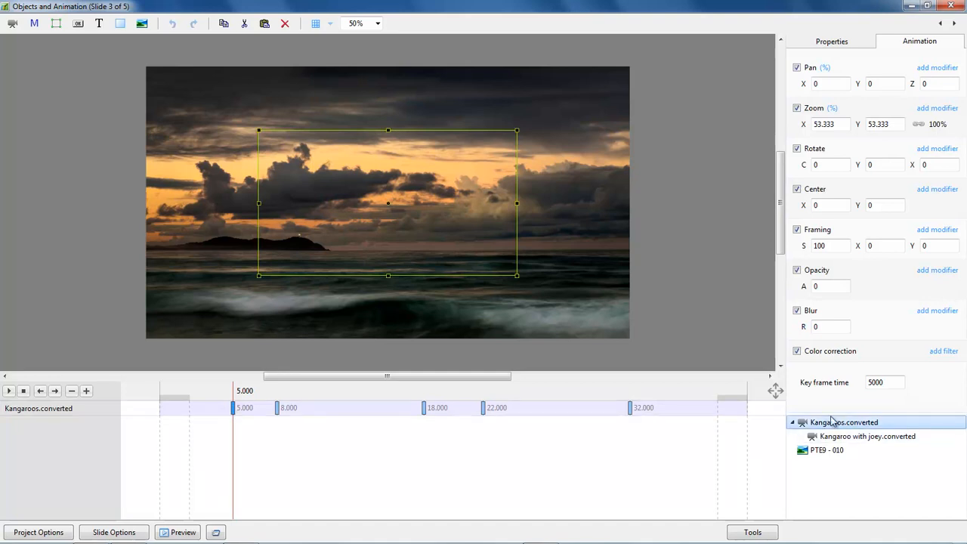
left_click(843, 41)
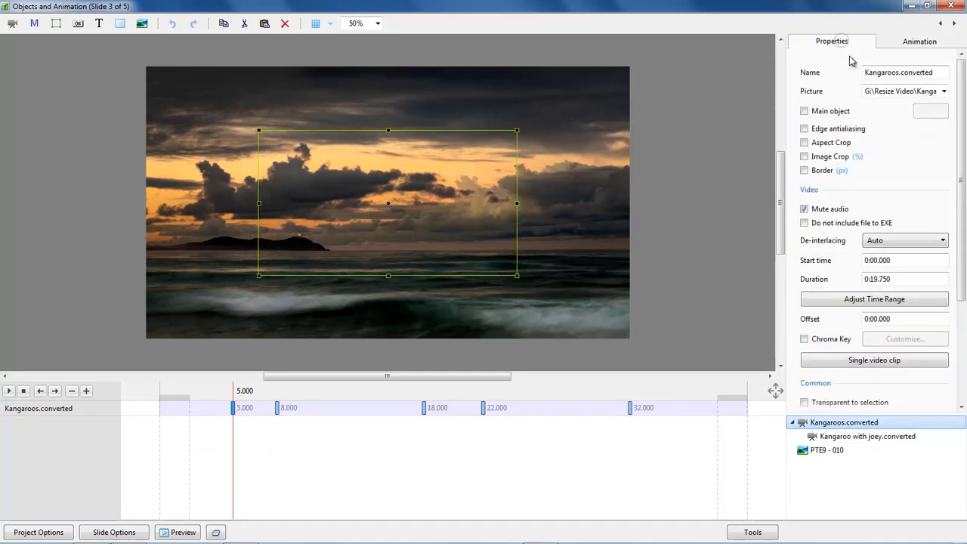
left_click(874, 319)
left_click(874, 319)
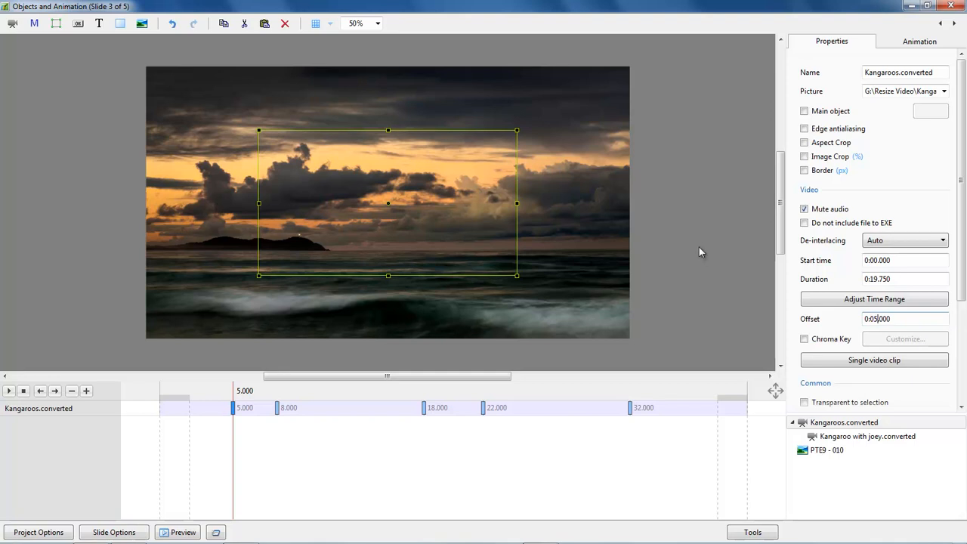
Show both videos' keyframes together and scrub from 18 to 20 seconds to find the edge-on point of the turn
left_click(832, 439)
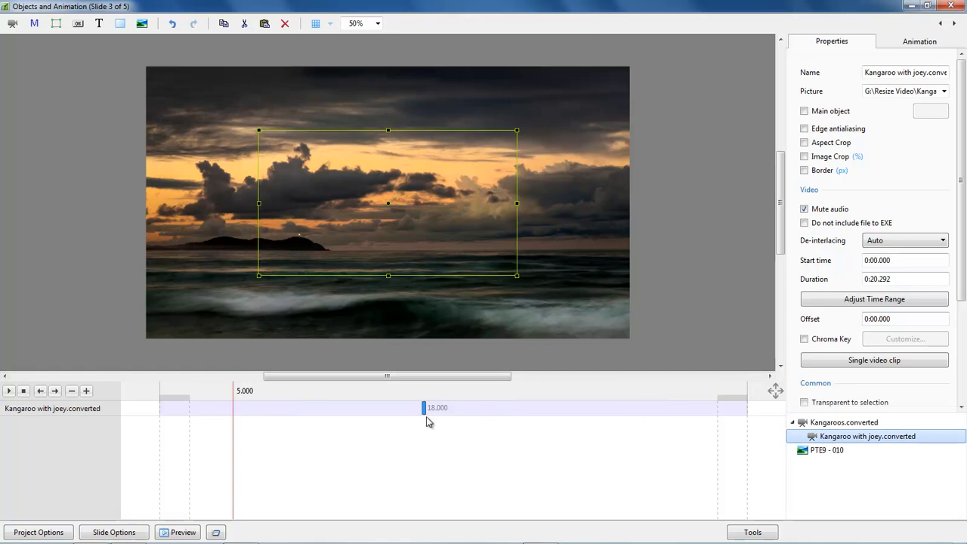
key("ctrl")
left_click(834, 425, "ctrl")
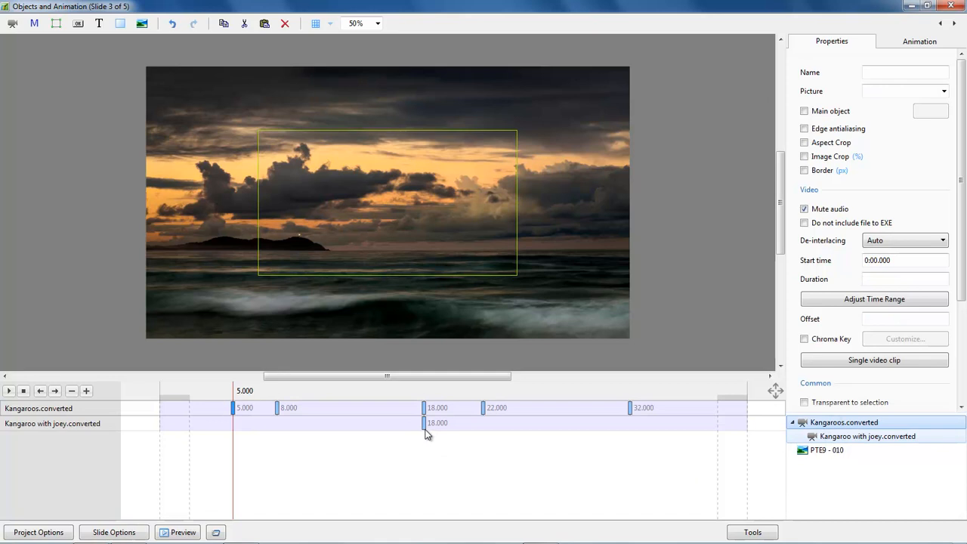
left_click_drag(423, 436, 454, 449)
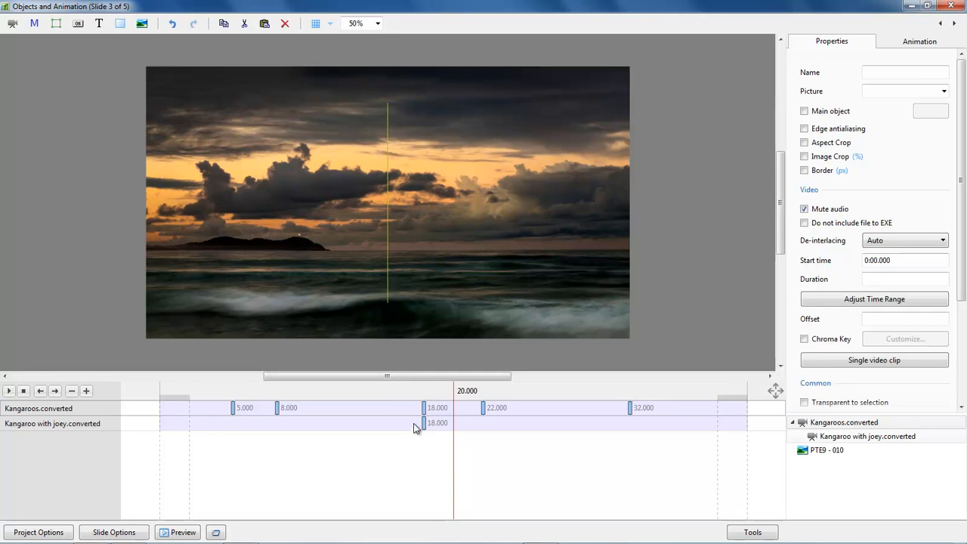
Set the video offset of Kangaroo with joey.converted to 0:20.000 and play the slide from its start to check the timing
left_click(861, 438)
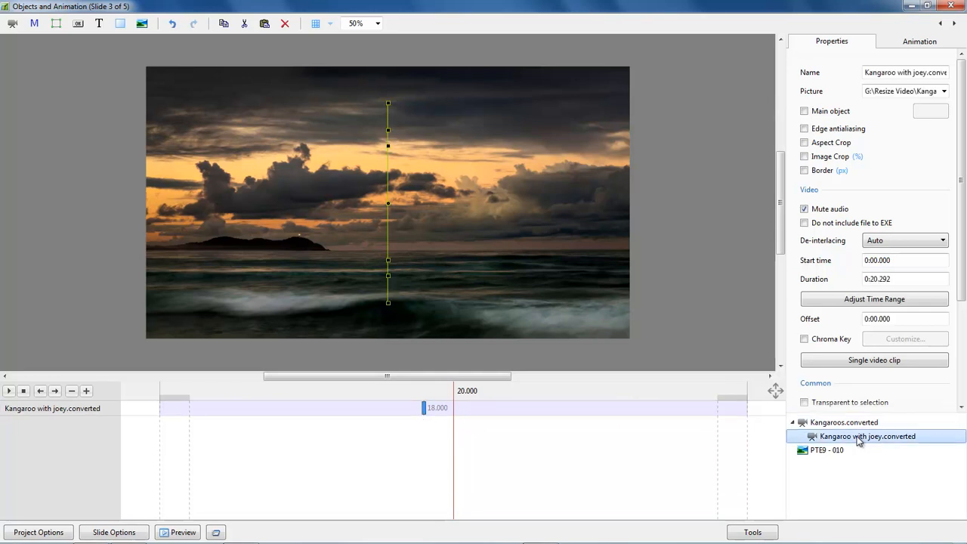
double_click(874, 319)
left_click(876, 319)
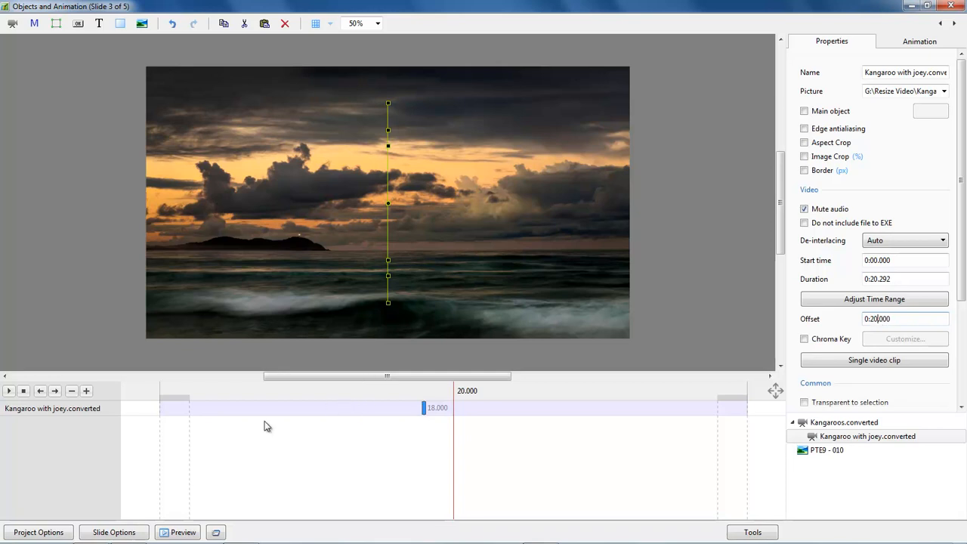
left_click(160, 430)
left_click(9, 392)
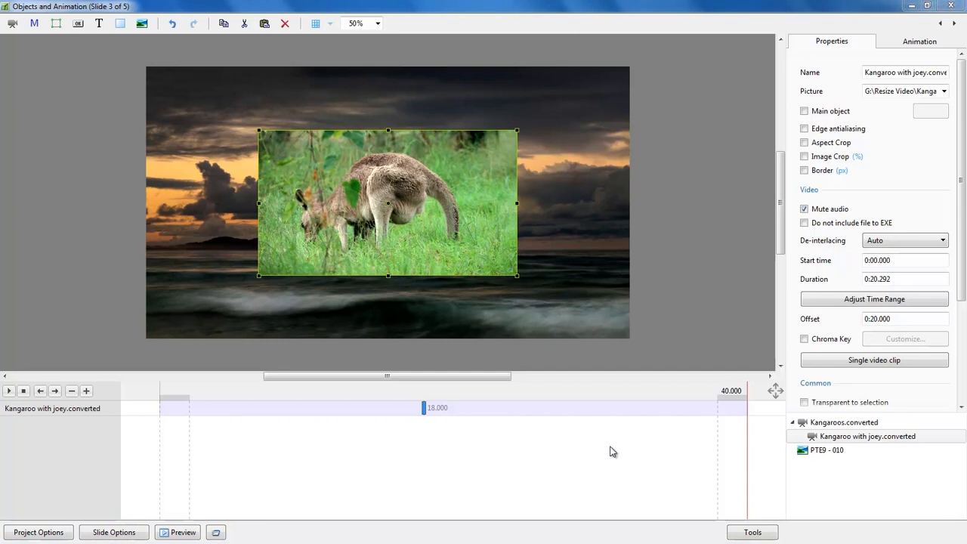
Add a keyframe to the Kangaroos.converted video after the 32-second one and set its time to 34000
left_click(832, 426)
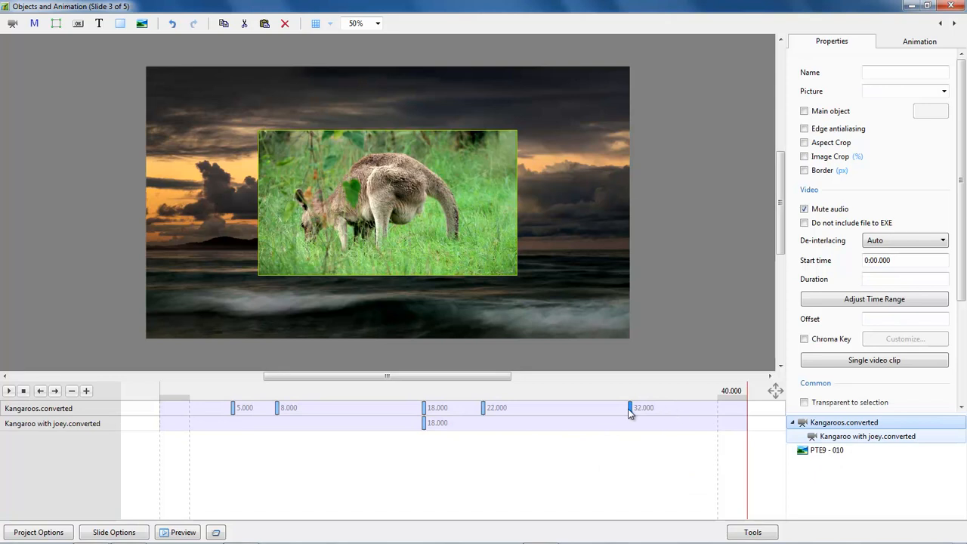
left_click(673, 410)
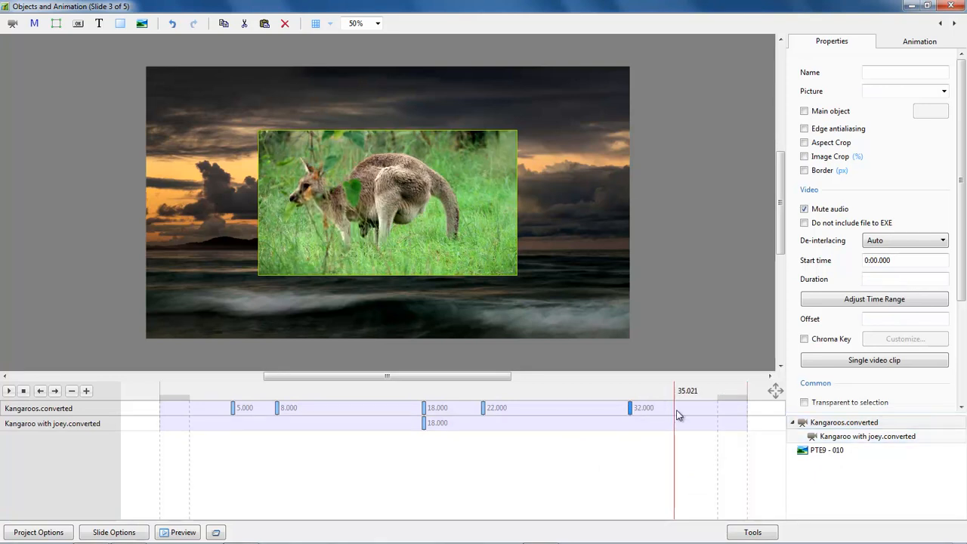
key("Insert")
left_click(920, 44)
double_click(888, 385)
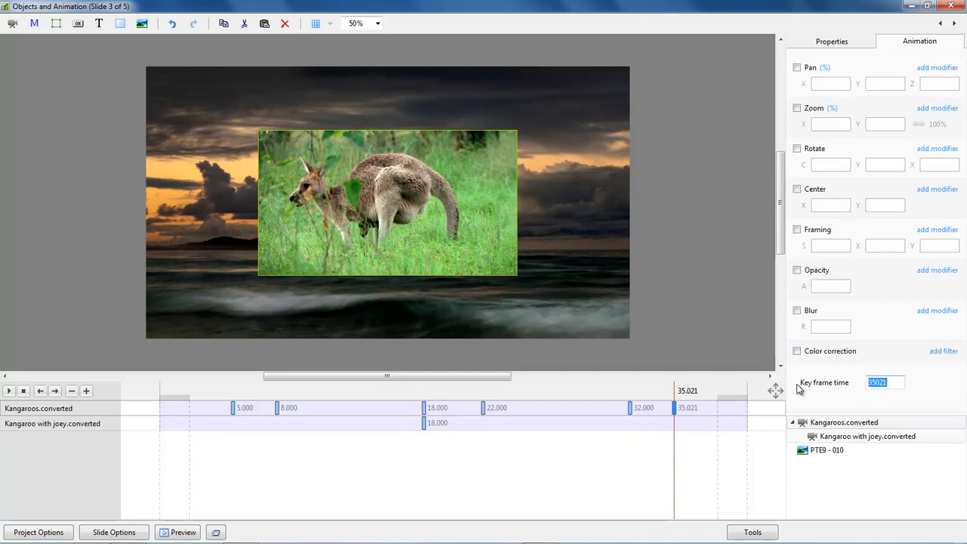
type("34000")
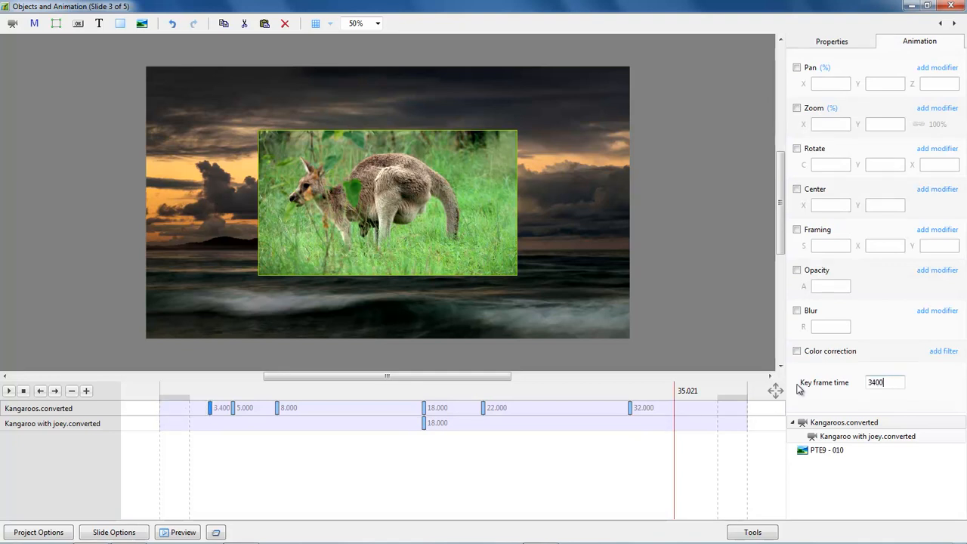
Enable Opacity on the Kangaroos.converted video's 34-second keyframe and set it to 0
left_click(630, 412)
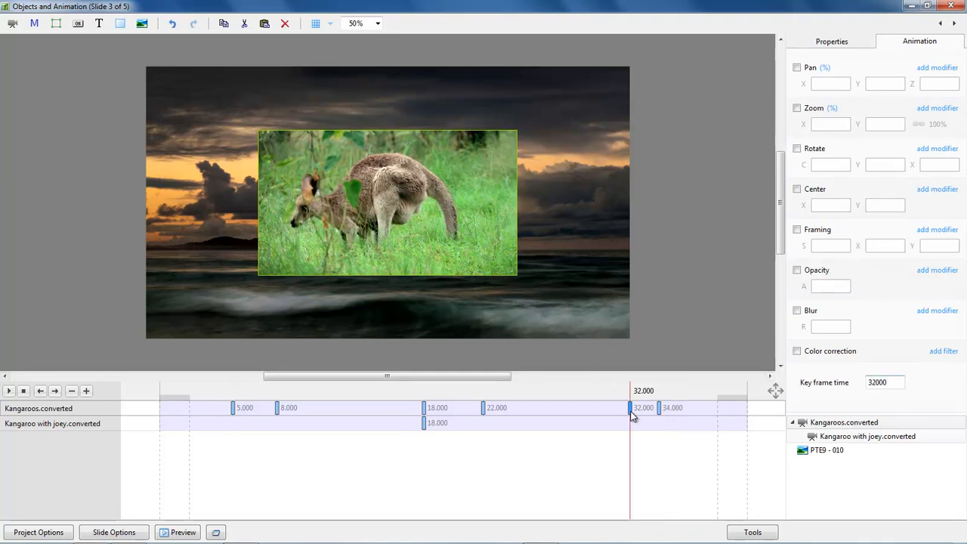
left_click(659, 416)
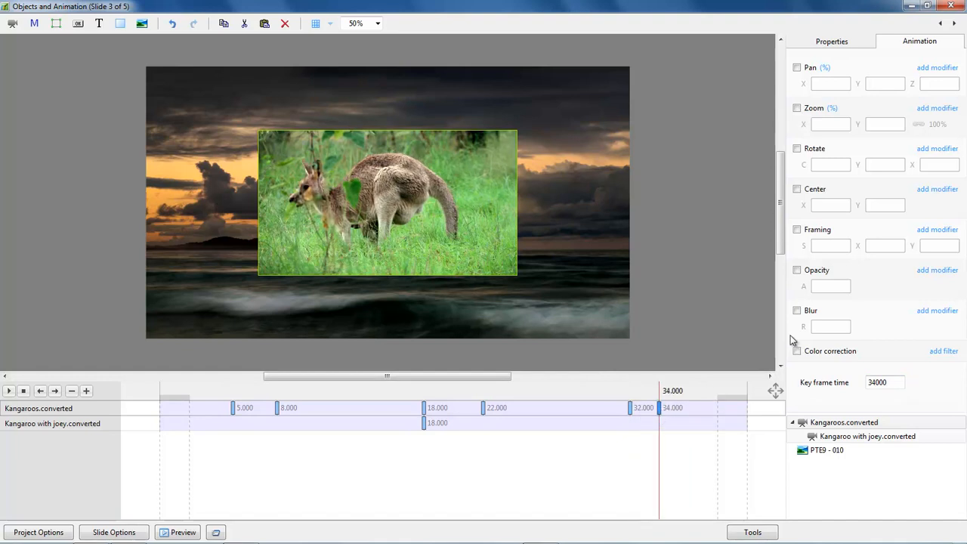
left_click(796, 269)
left_click_drag(801, 288, 741, 289)
Add keyframes at 32 and 34 seconds to the Kangaroo with joey.converted video and set its opacity to 0 at 34 seconds
left_click(630, 428)
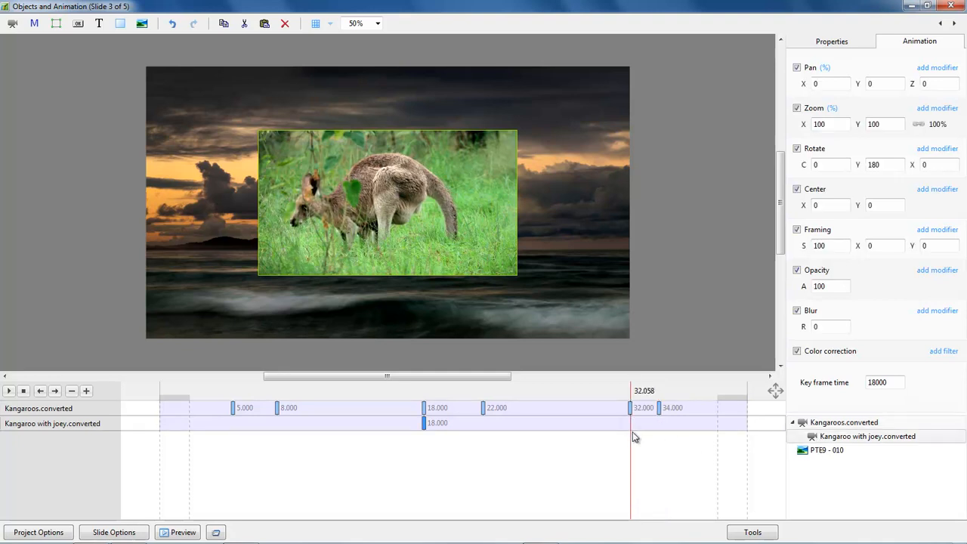
double_click(630, 427)
left_click_drag(631, 428, 658, 425)
double_click(659, 425)
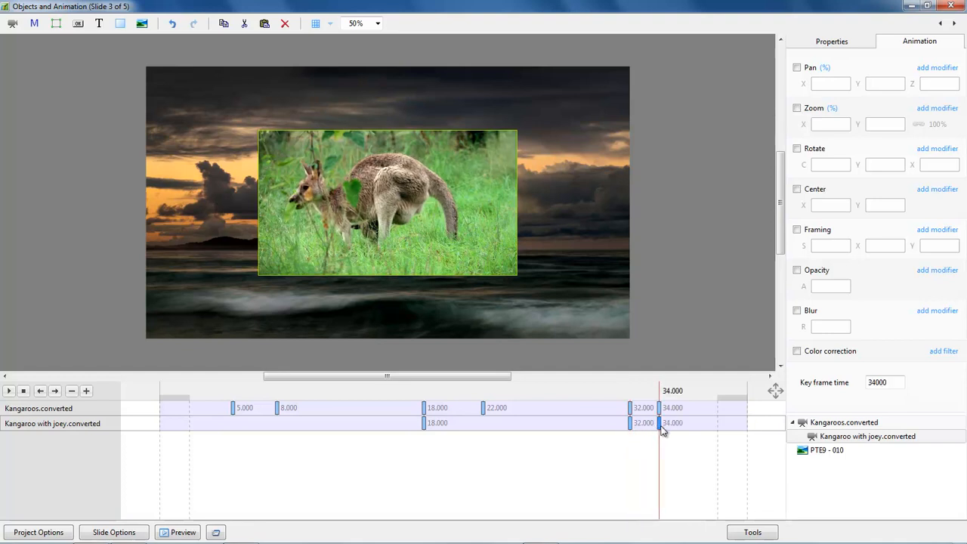
left_click(797, 272)
left_click_drag(803, 286, 710, 287)
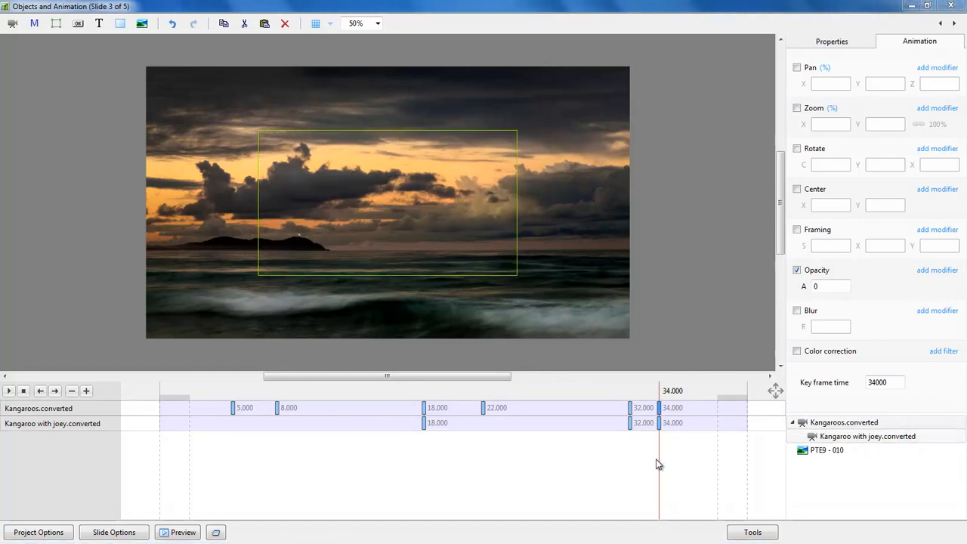
Play the slide from about 20 seconds until past 25 seconds to check the opacity after the turn
double_click(454, 389)
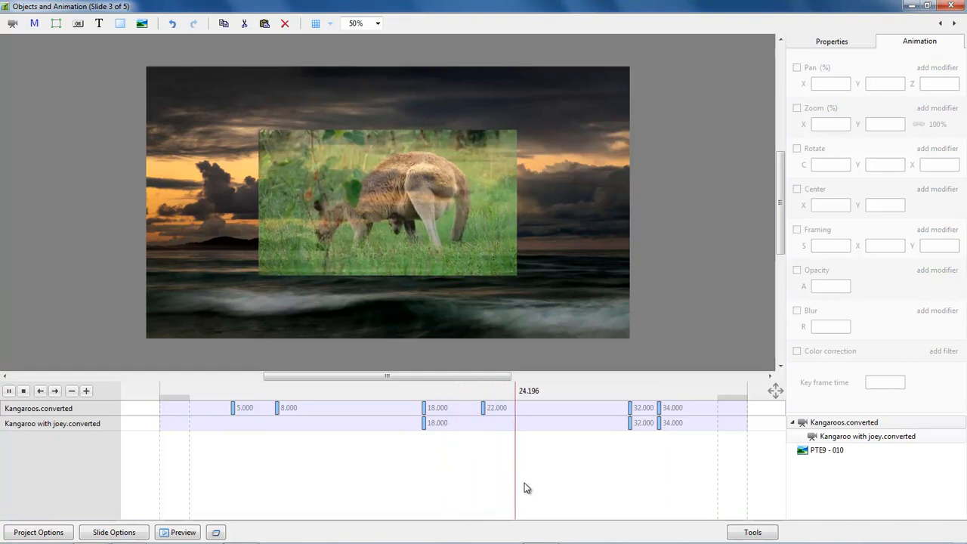
key("space")
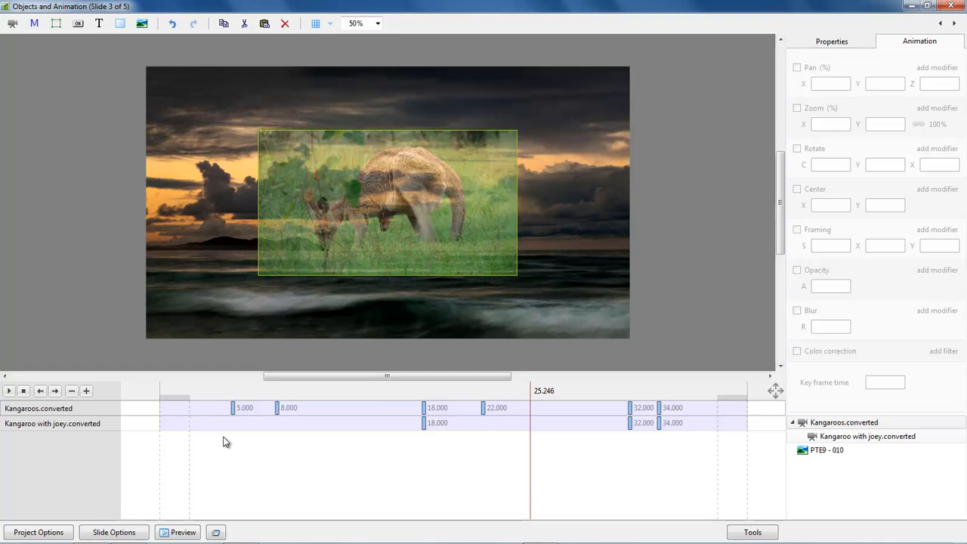
Select all keyframes of both videos, from 5 to 34 seconds, and enable Opacity on them
left_click(233, 409)
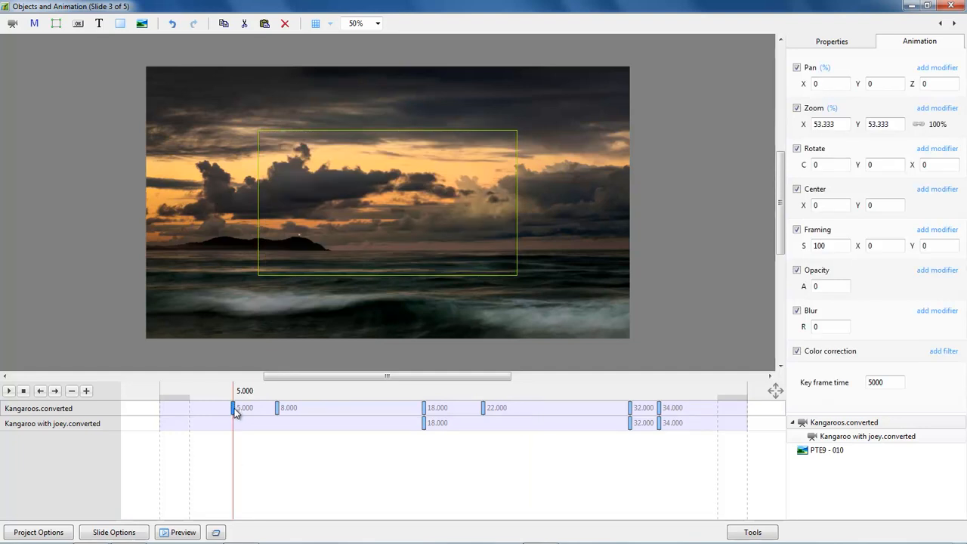
left_click(660, 427)
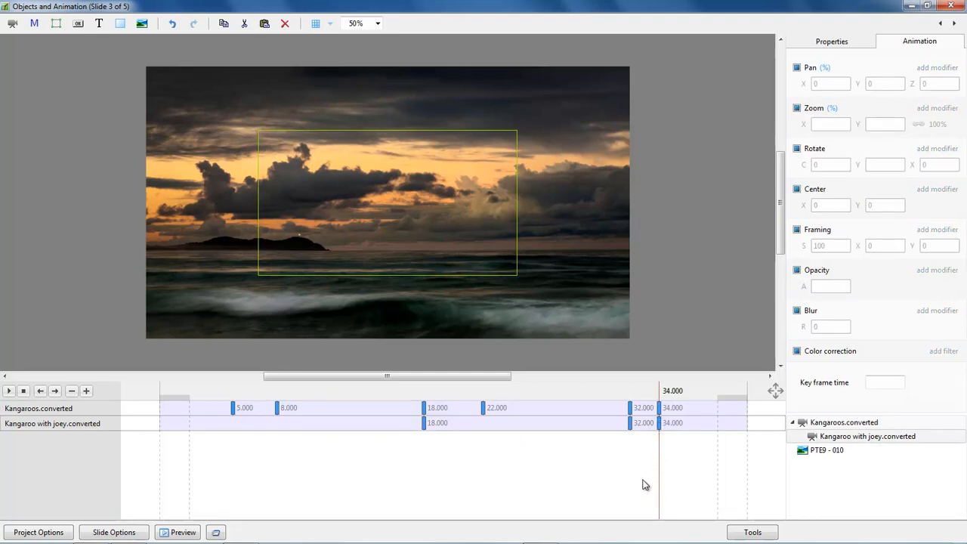
left_click(797, 272)
left_click(797, 271)
Play the slide around the 5-second fade-in, the 18-second turn and the 32-second fade-out to check the opacity
left_click(232, 437)
key("space")
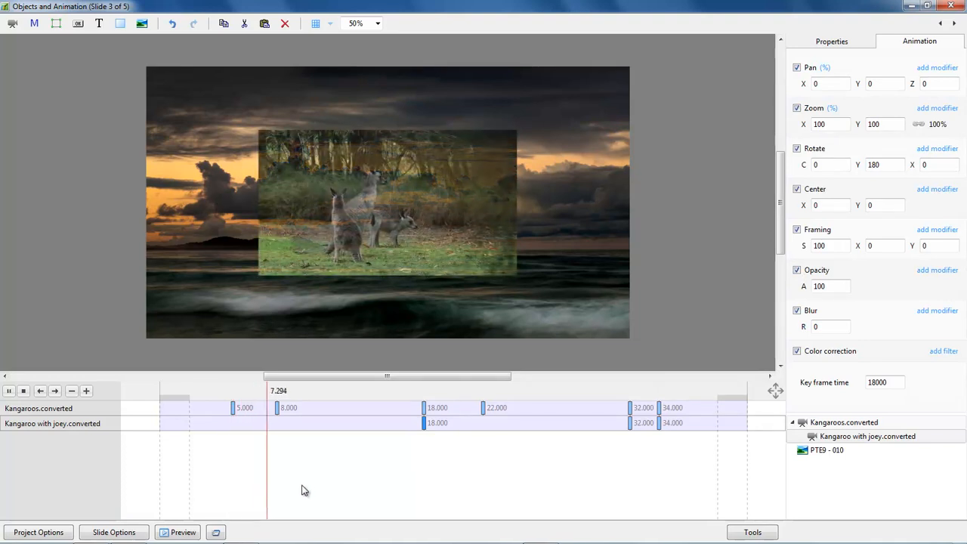
key("space")
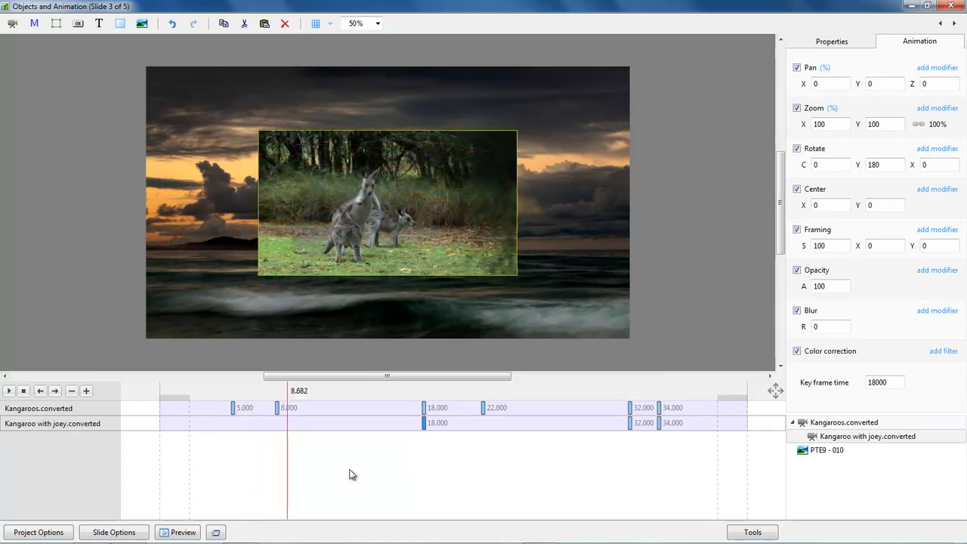
left_click(406, 393)
key("space")
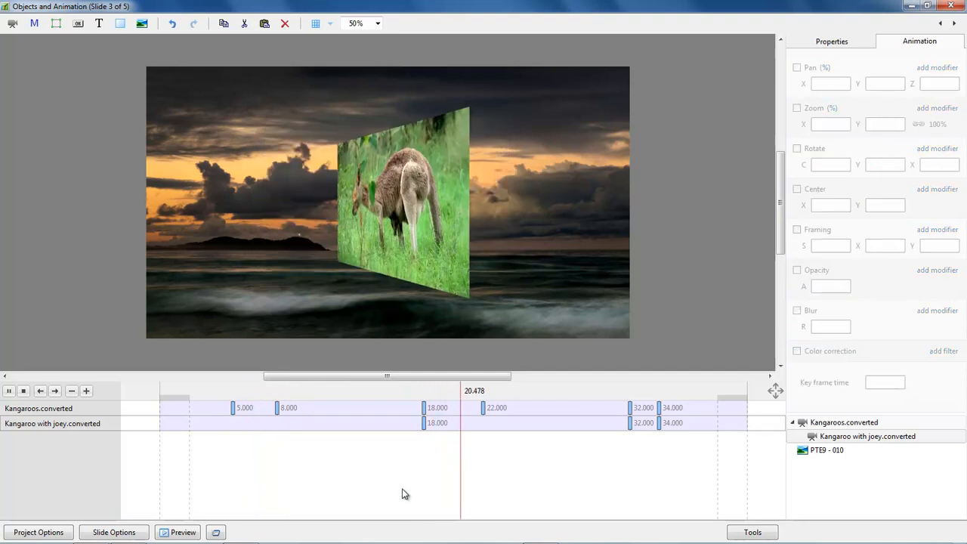
left_click(625, 392)
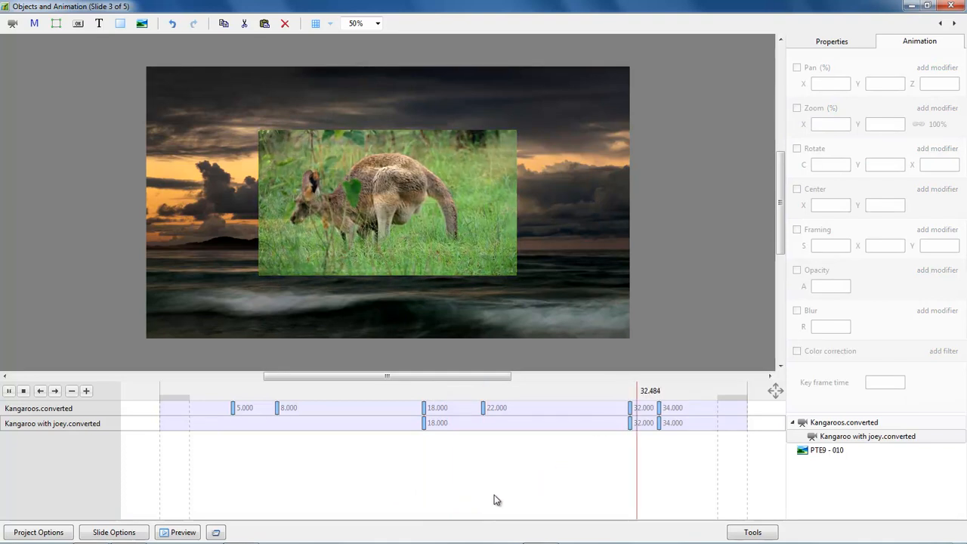
key("space")
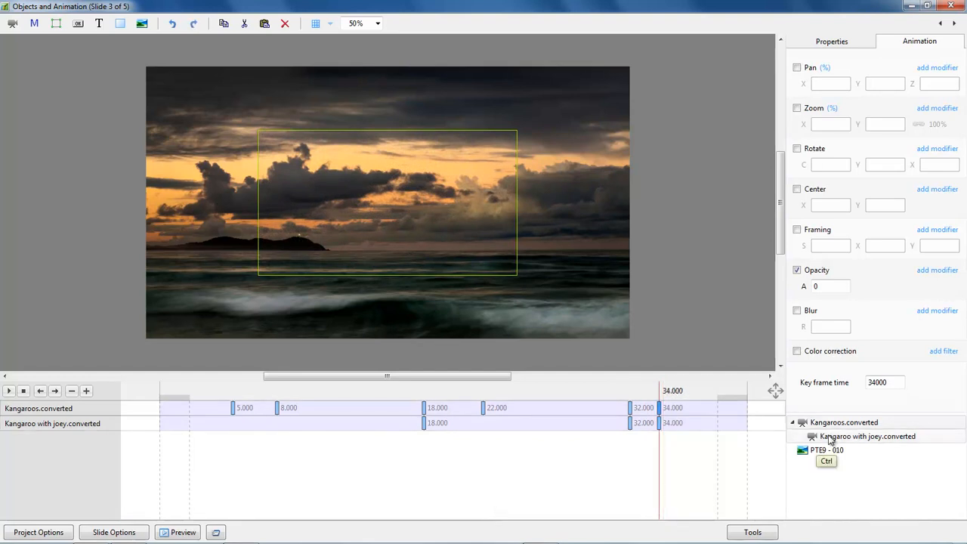
Add a white border with a width of 5 px to both the Kangaroos.converted and Kangaroo with joey.converted videos
left_click(830, 439, "ctrl")
left_click(831, 439, "ctrl")
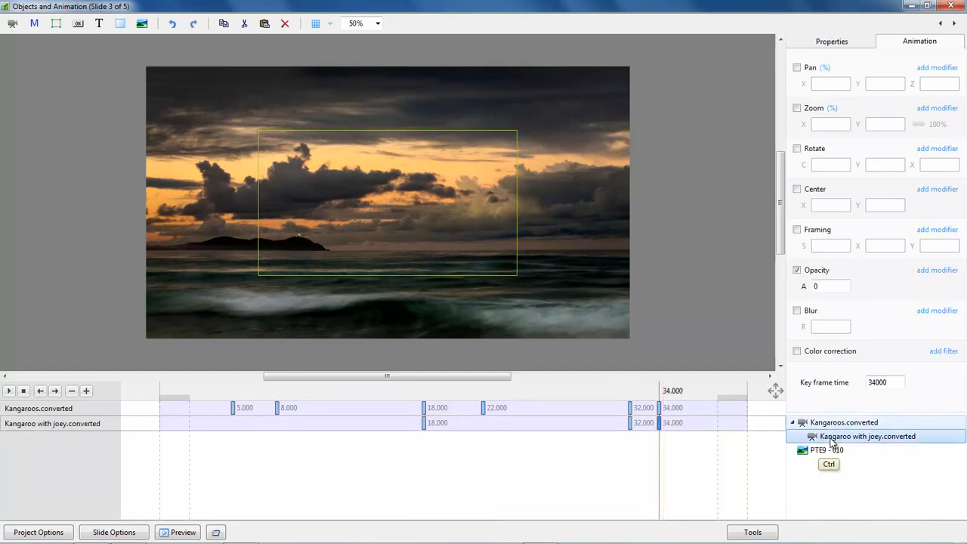
left_click(831, 42)
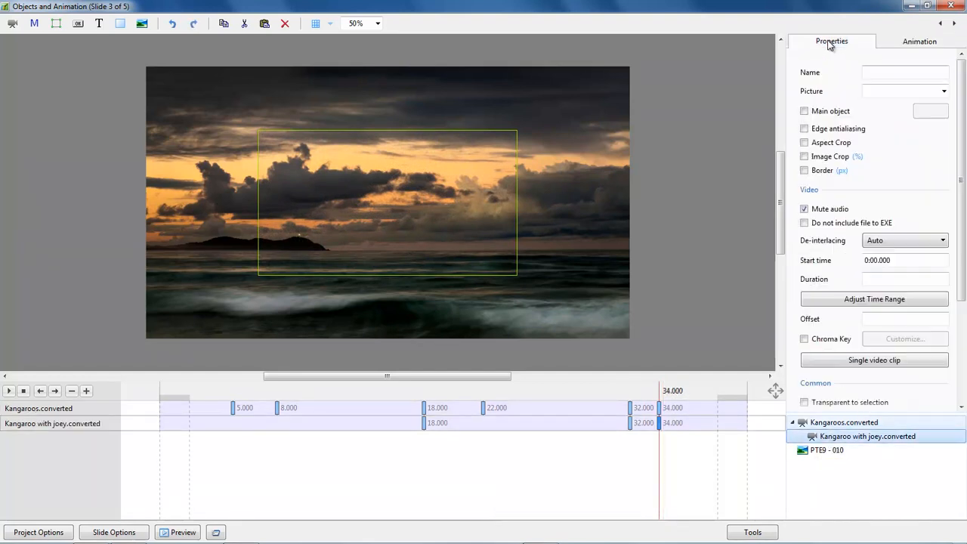
left_click(806, 171)
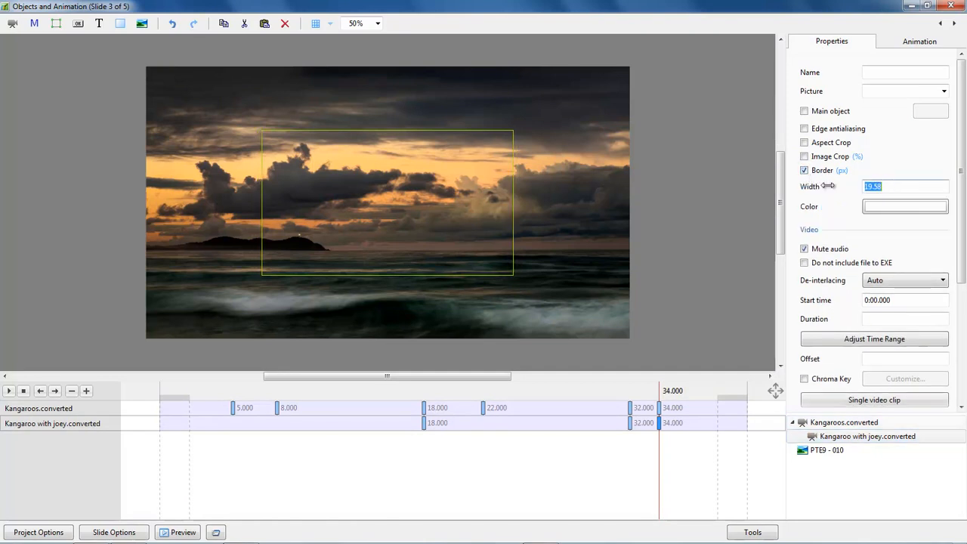
type("5")
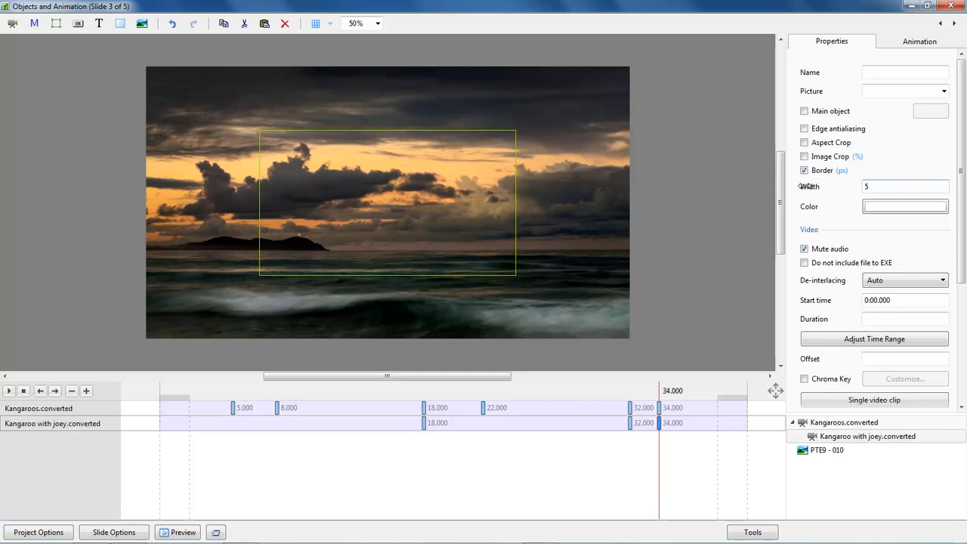
Review the finished animation from the 5-second keyframe through the turn between 18 and 20 seconds
left_click(484, 395)
left_click(482, 396)
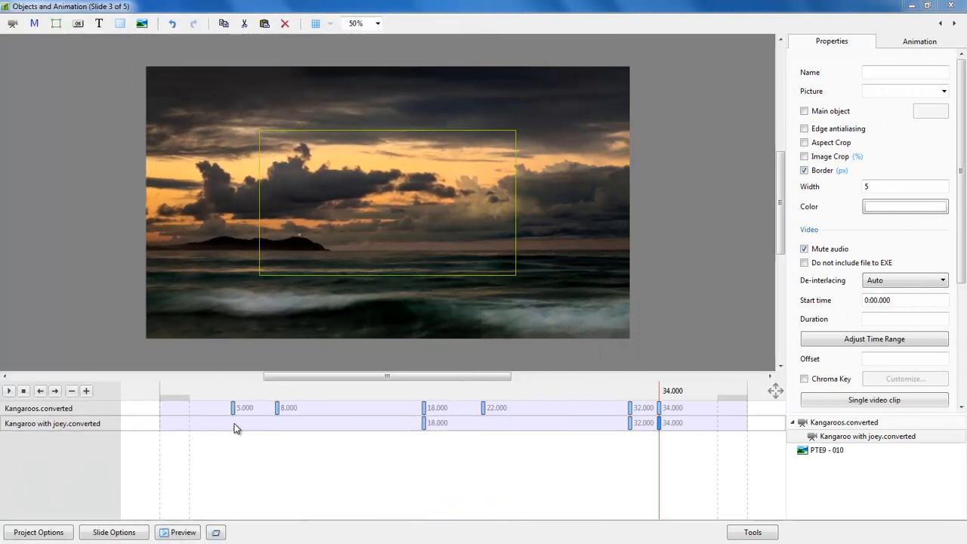
left_click(233, 409)
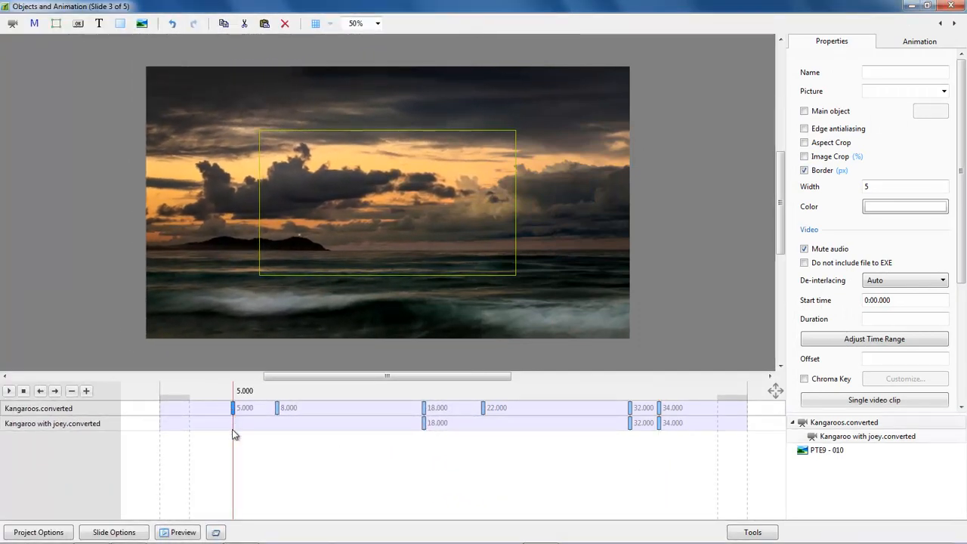
left_click_drag(232, 434, 454, 488)
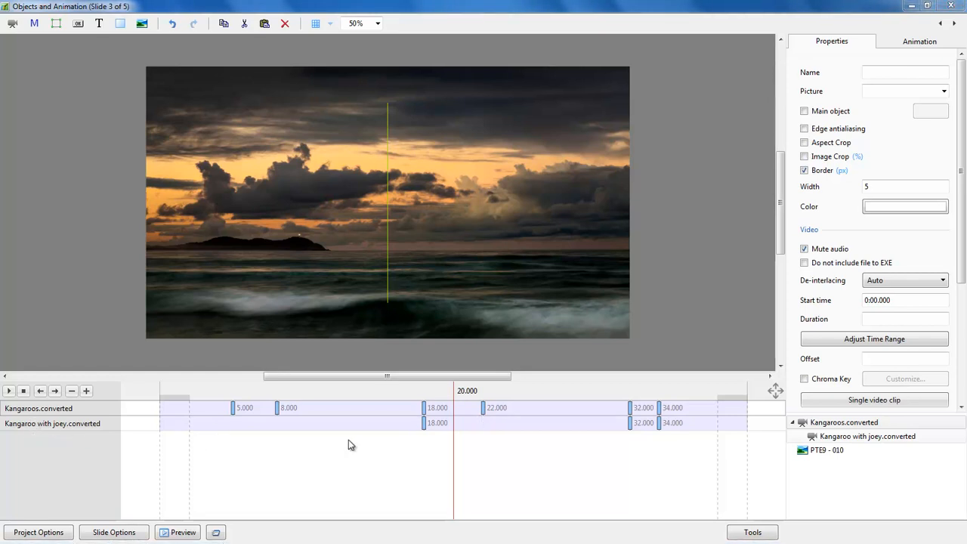
left_click(423, 428)
left_click_drag(422, 446, 456, 467)
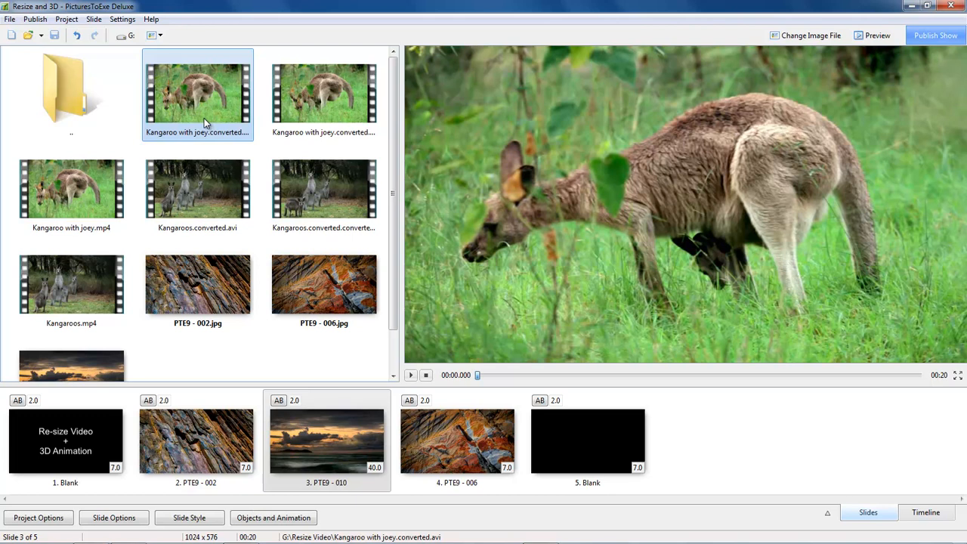
Compare the durations of the first-converted and twice-converted versions of both kangaroo videos
left_click(189, 198)
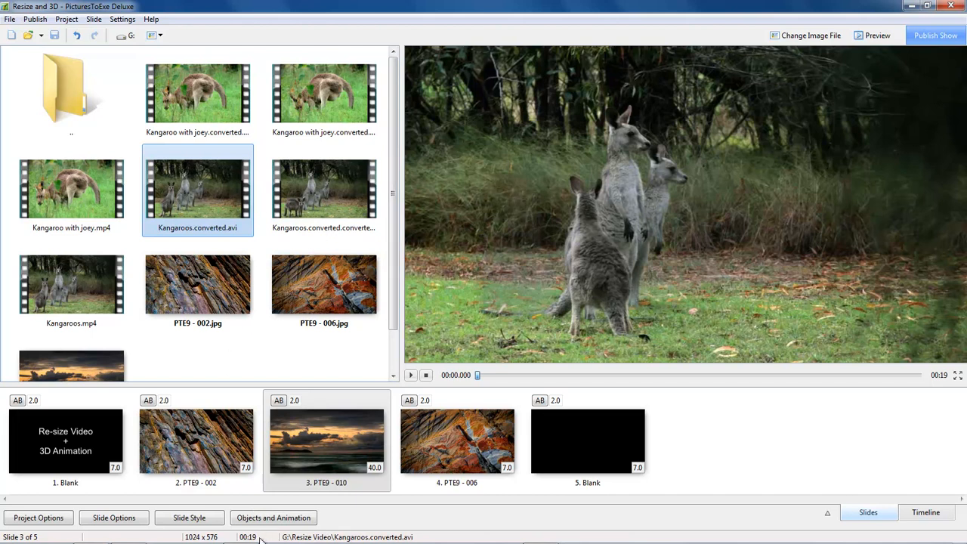
left_click(325, 199)
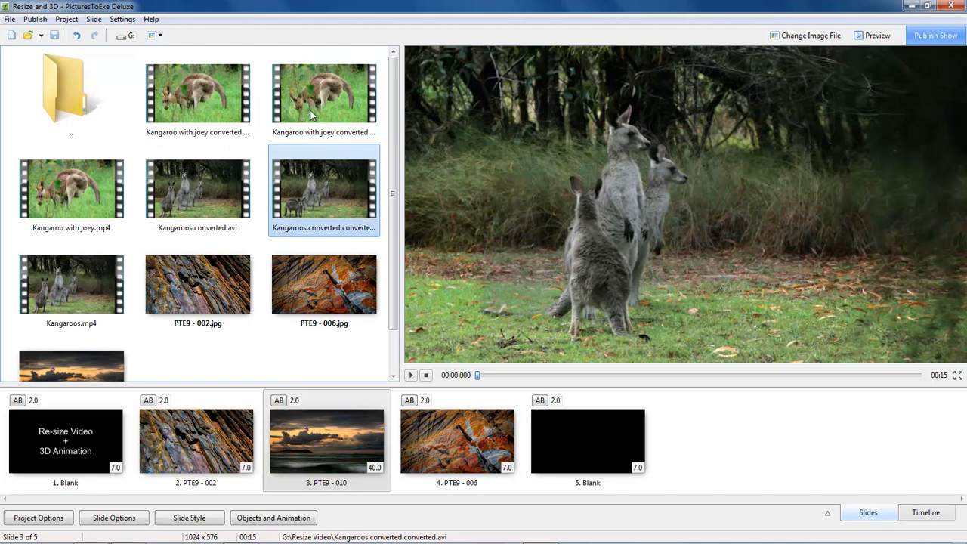
left_click(201, 102)
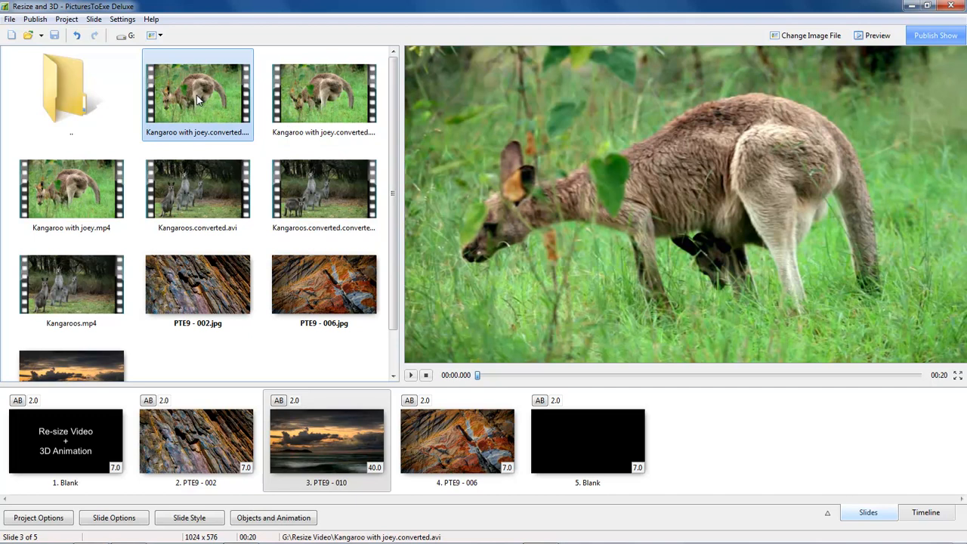
left_click(317, 97)
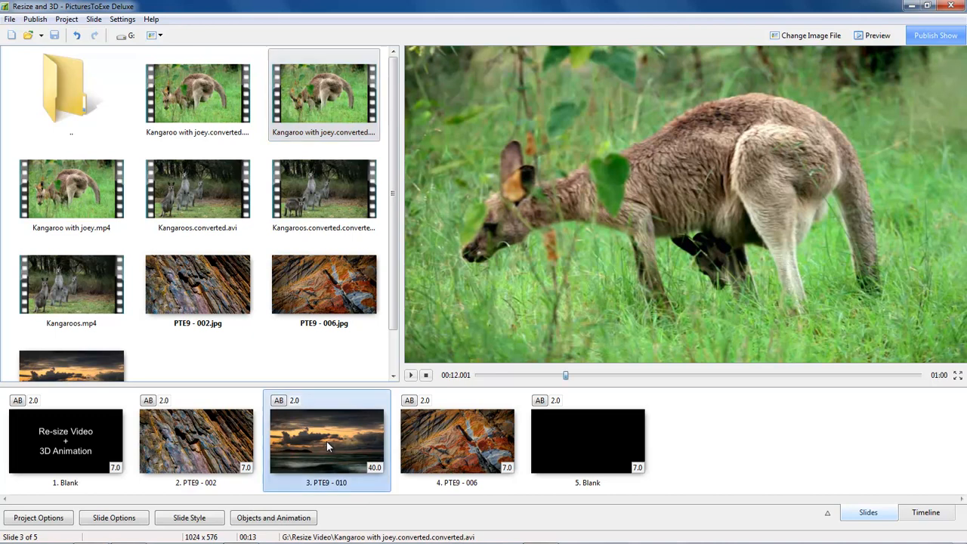
In slide 3's objects, replace the parent video Kangaroos.converted with the file Kangaroos.converted.converted
left_click(327, 441)
left_click(274, 520)
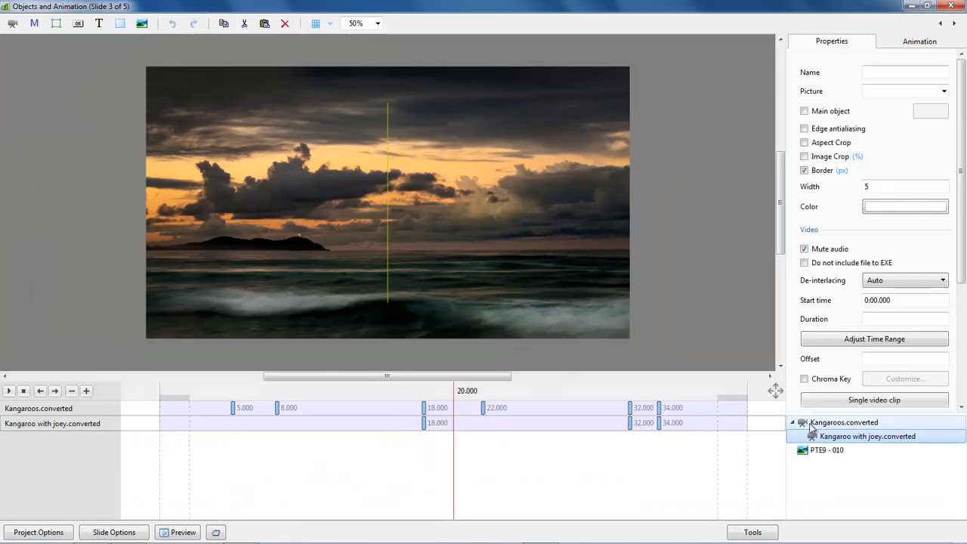
left_click(836, 424)
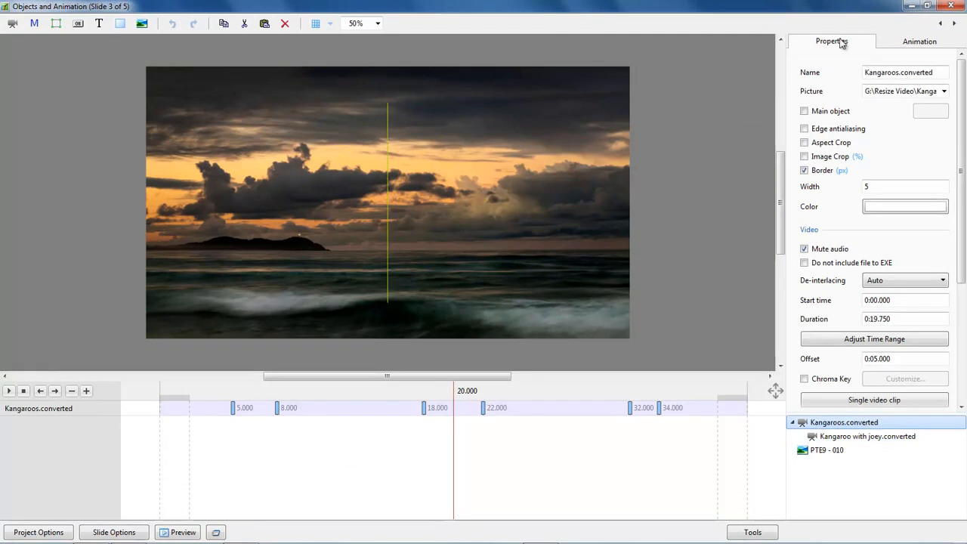
left_click(944, 92)
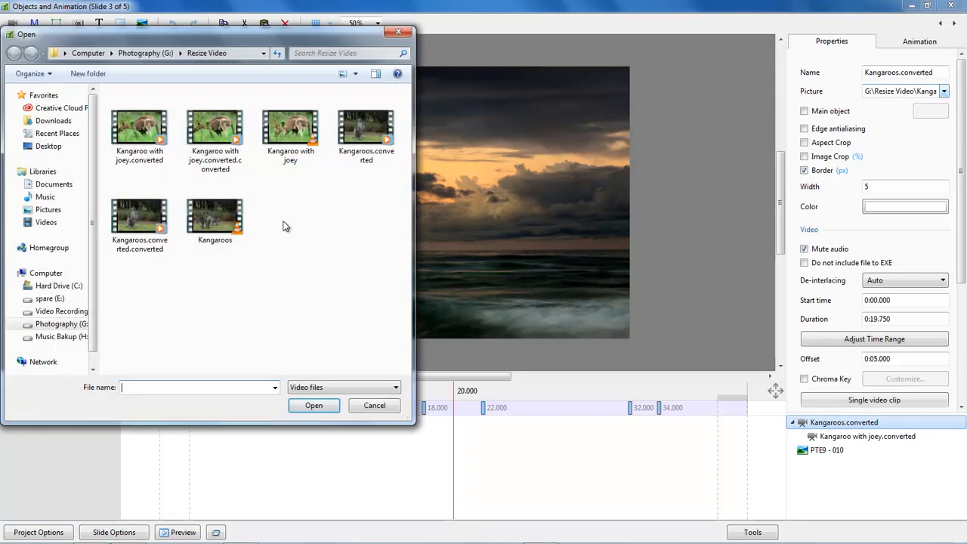
double_click(135, 228)
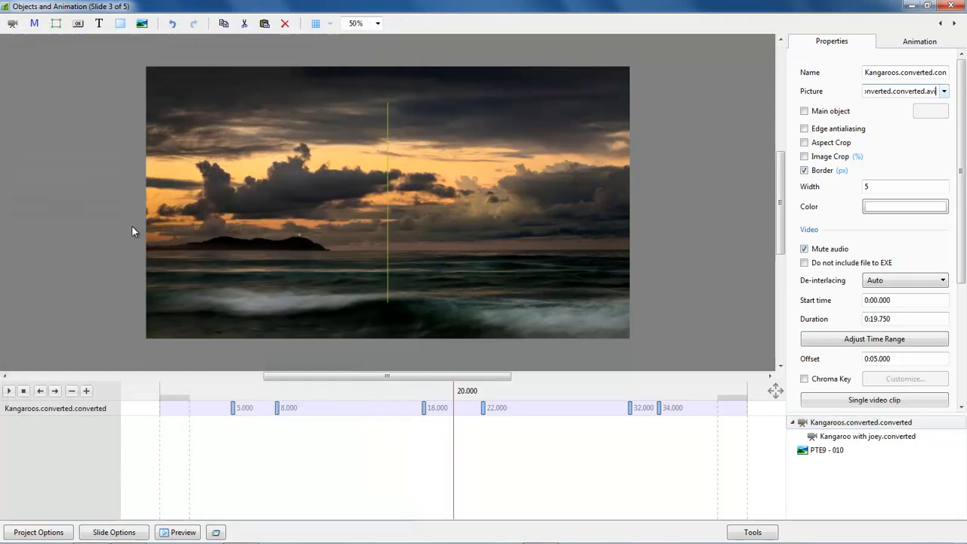
Replace the child video's source with Kangaroo with joey.converted.converted and return to the slide list
left_click(874, 437)
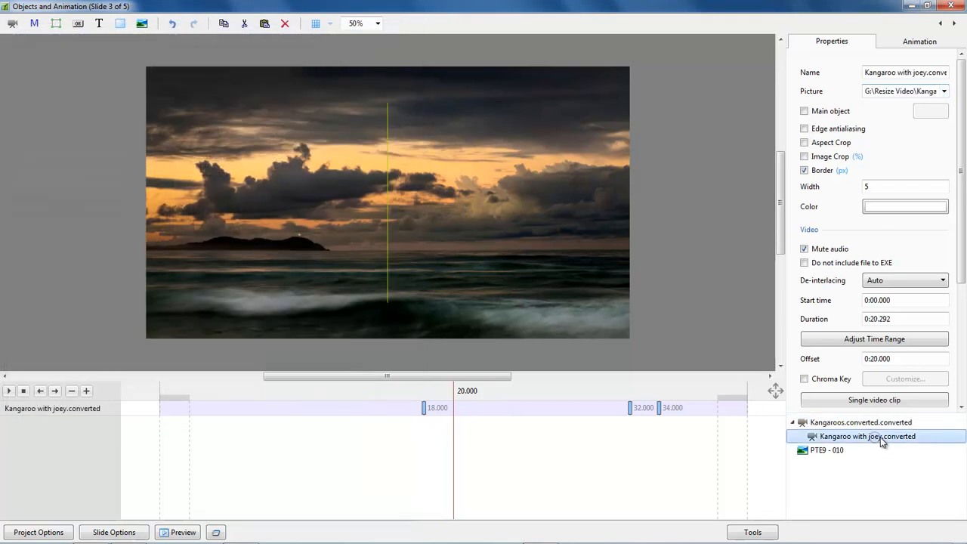
left_click(944, 90)
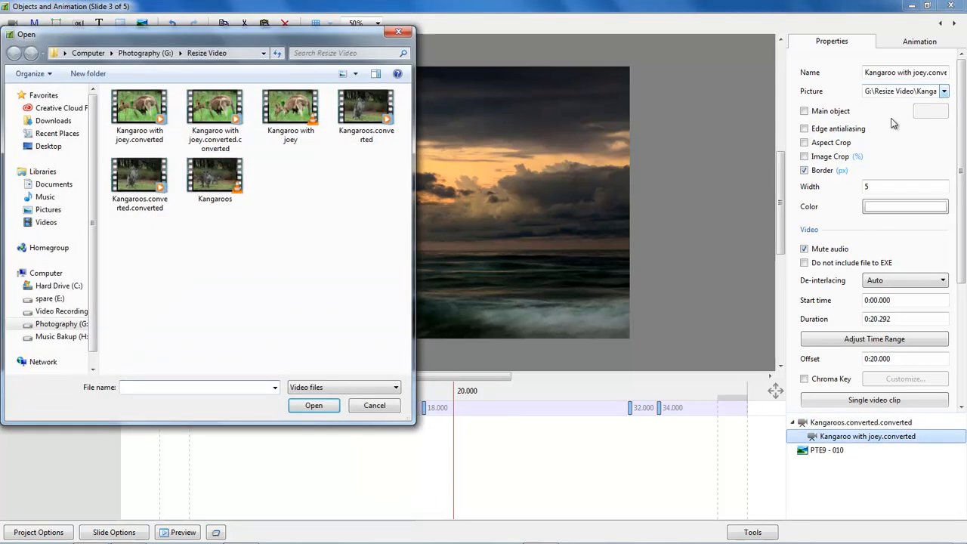
double_click(215, 110)
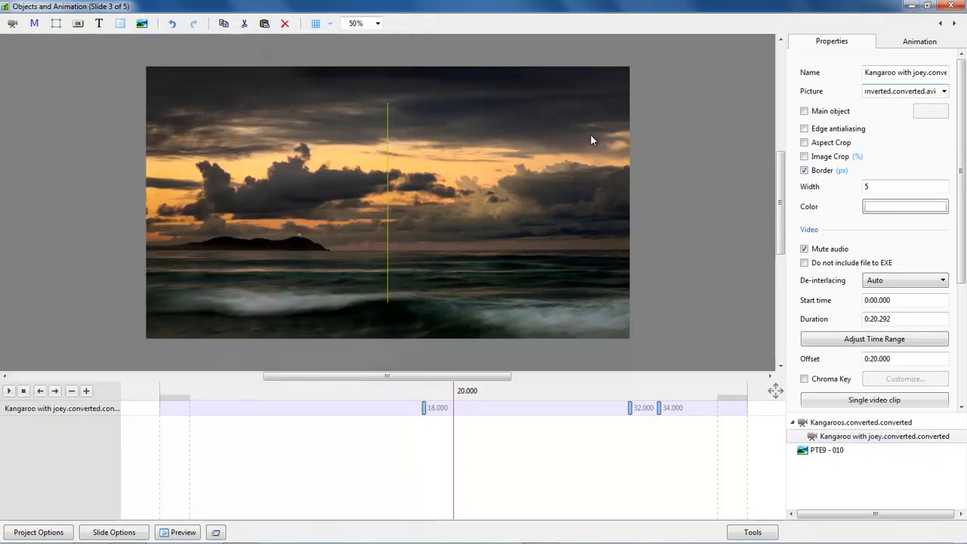
left_click(949, 8)
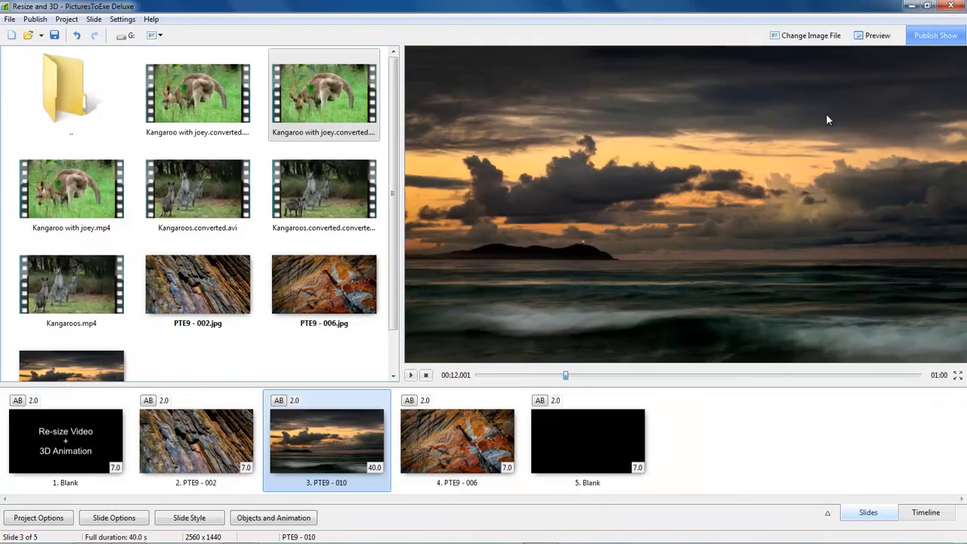
Play the show from slide 2 to check the animation with the replaced videos
left_click(210, 442)
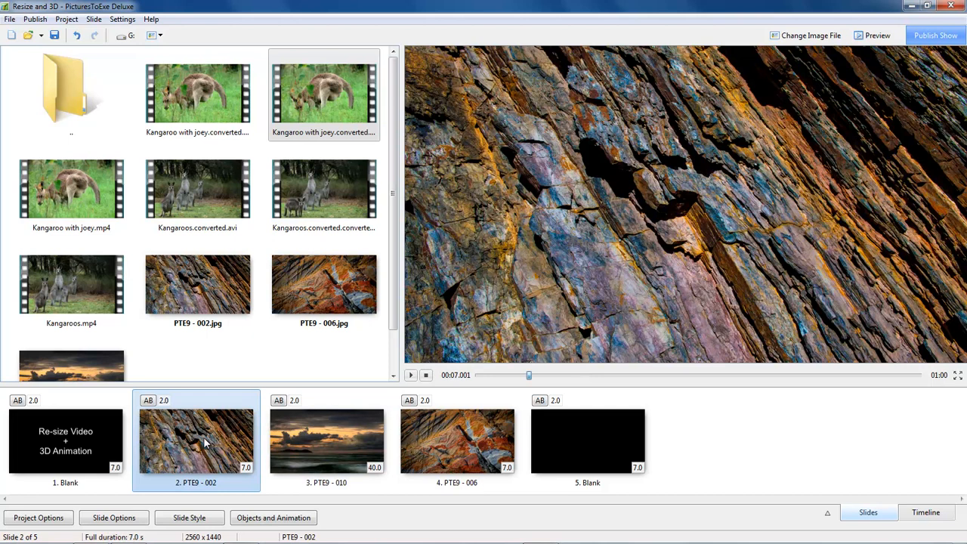
key("space")
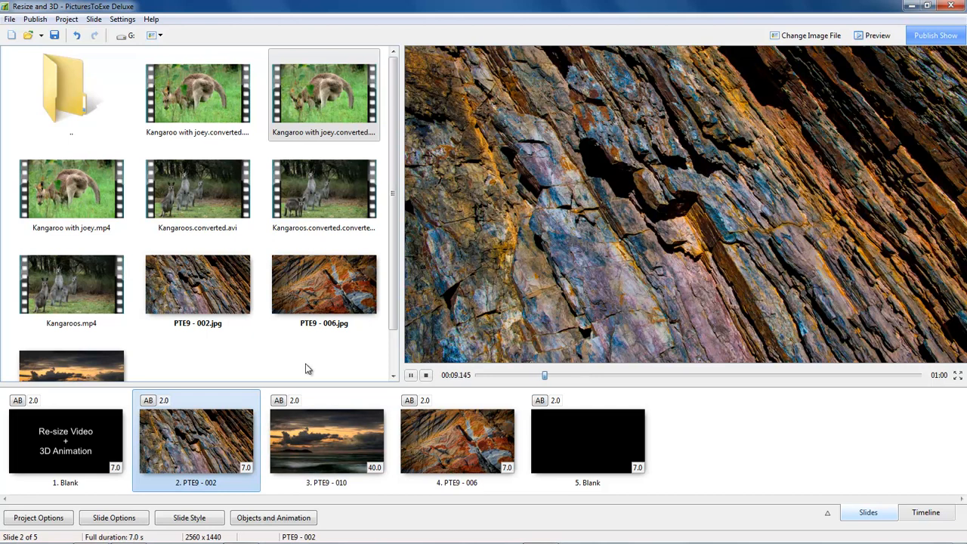